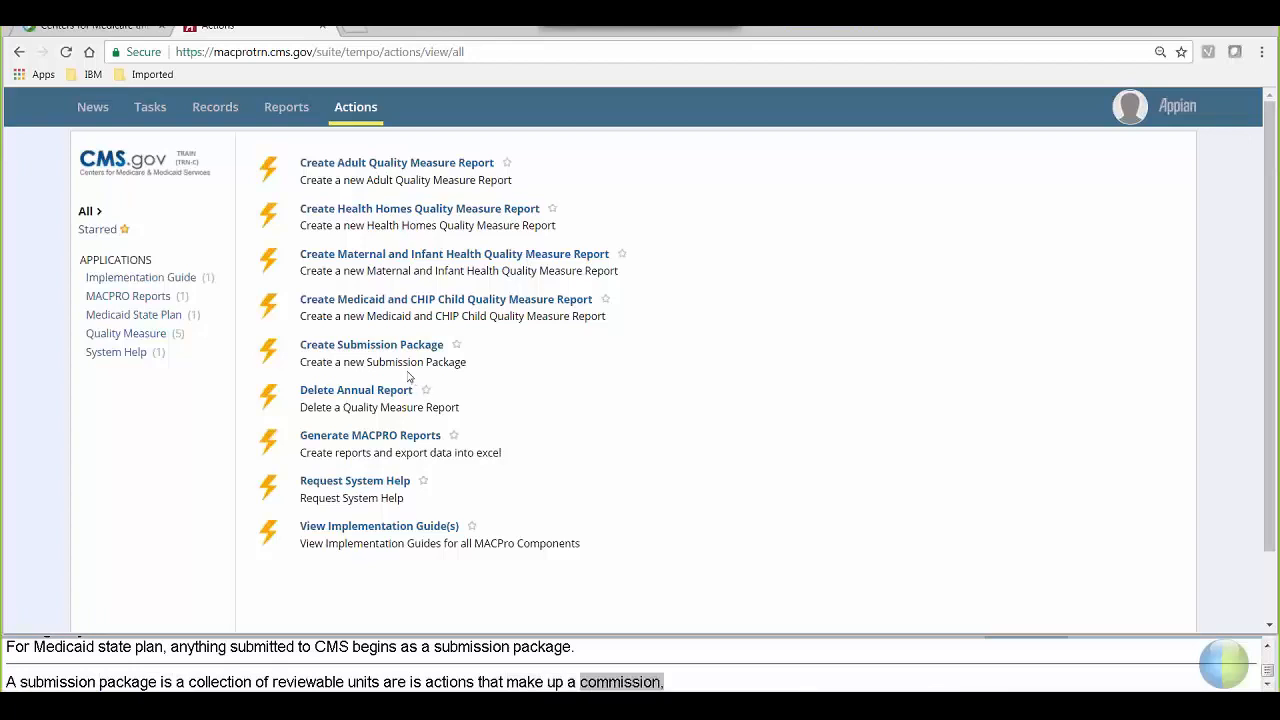
Create a new submission package and expand all response sections on its Submission - Summary page
click(398, 350)
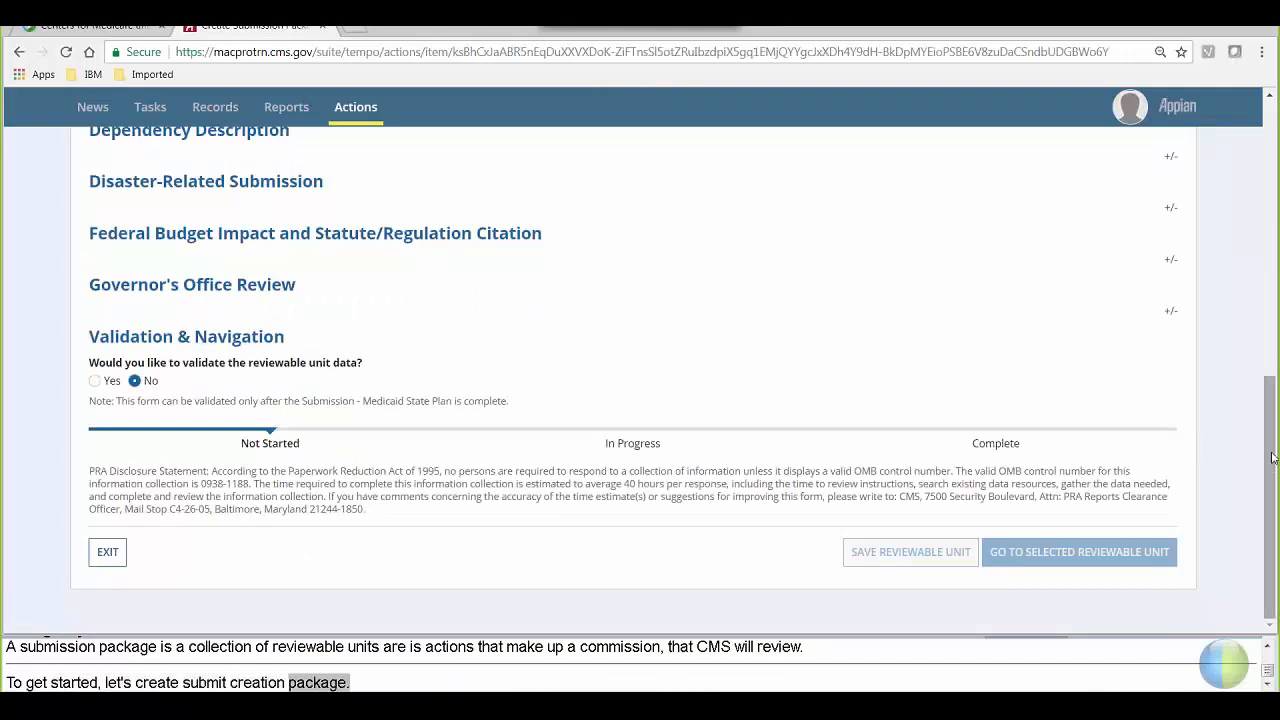
right_click(1268, 410)
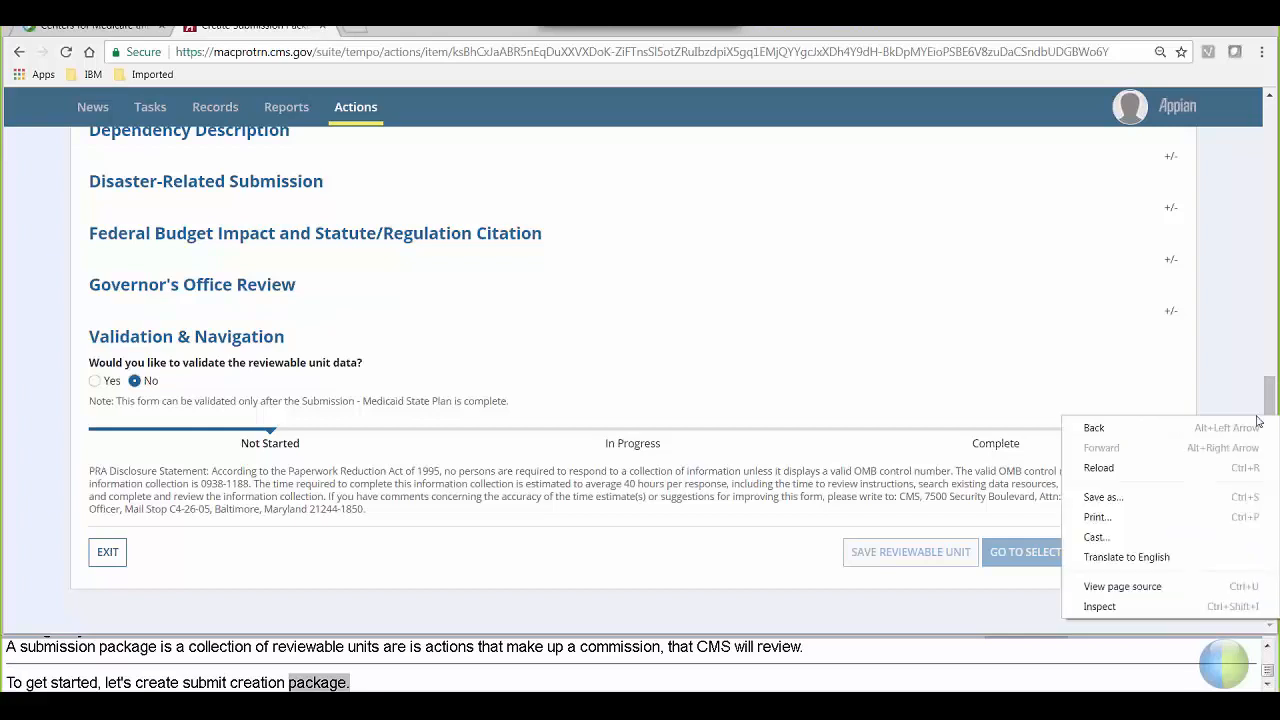
click(1269, 394)
drag(1269, 395, 1246, 106)
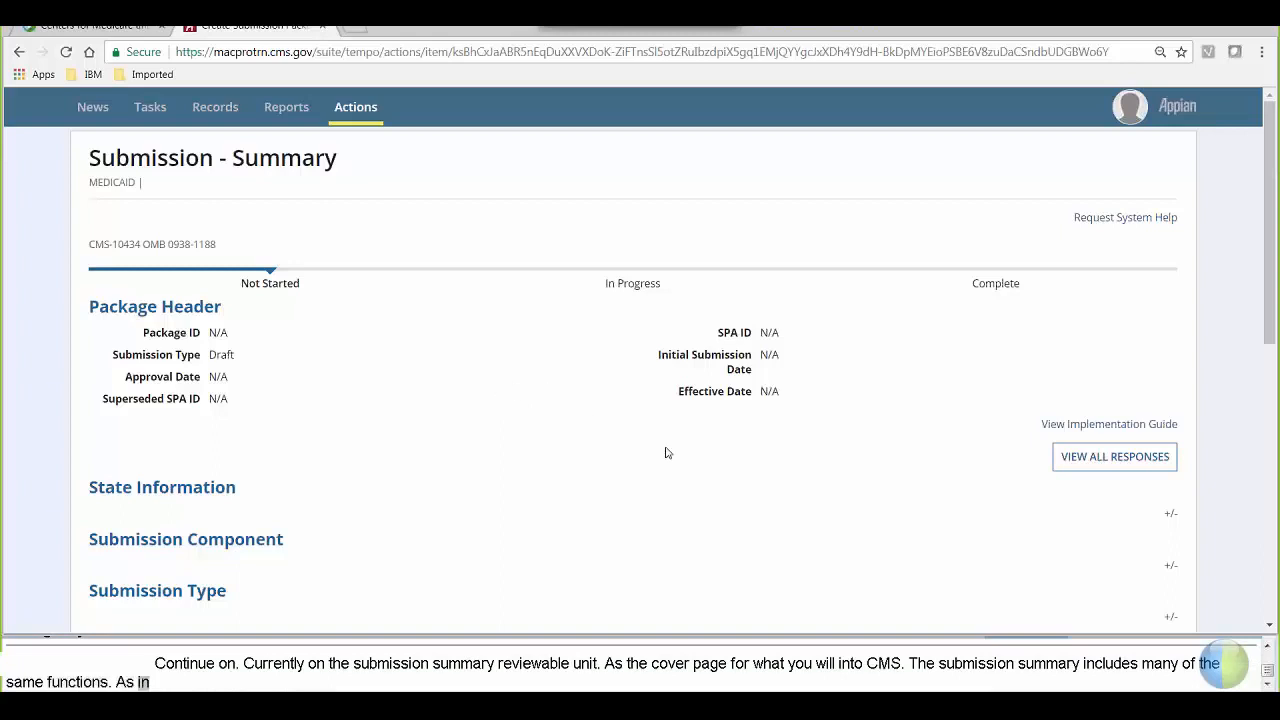
click(1085, 467)
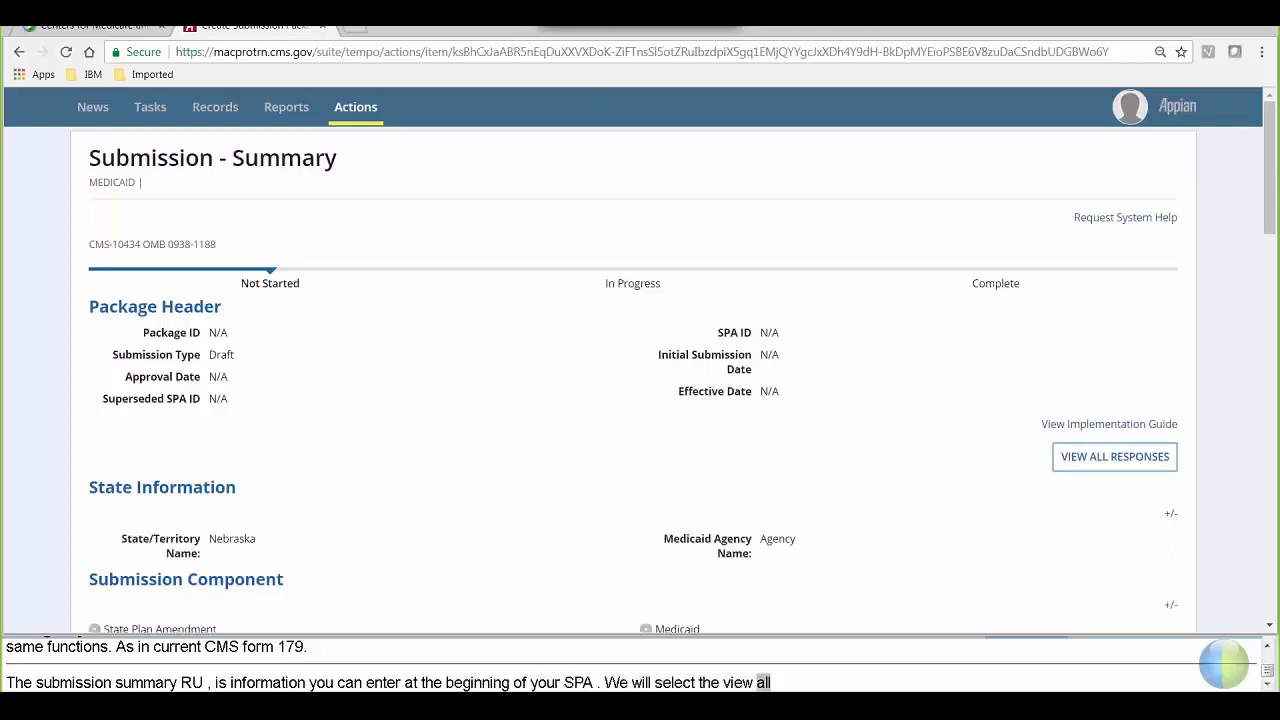
Set the submission type to Official Submission Package and allow the package to be viewable by other states
click(1269, 628)
click(1269, 628)
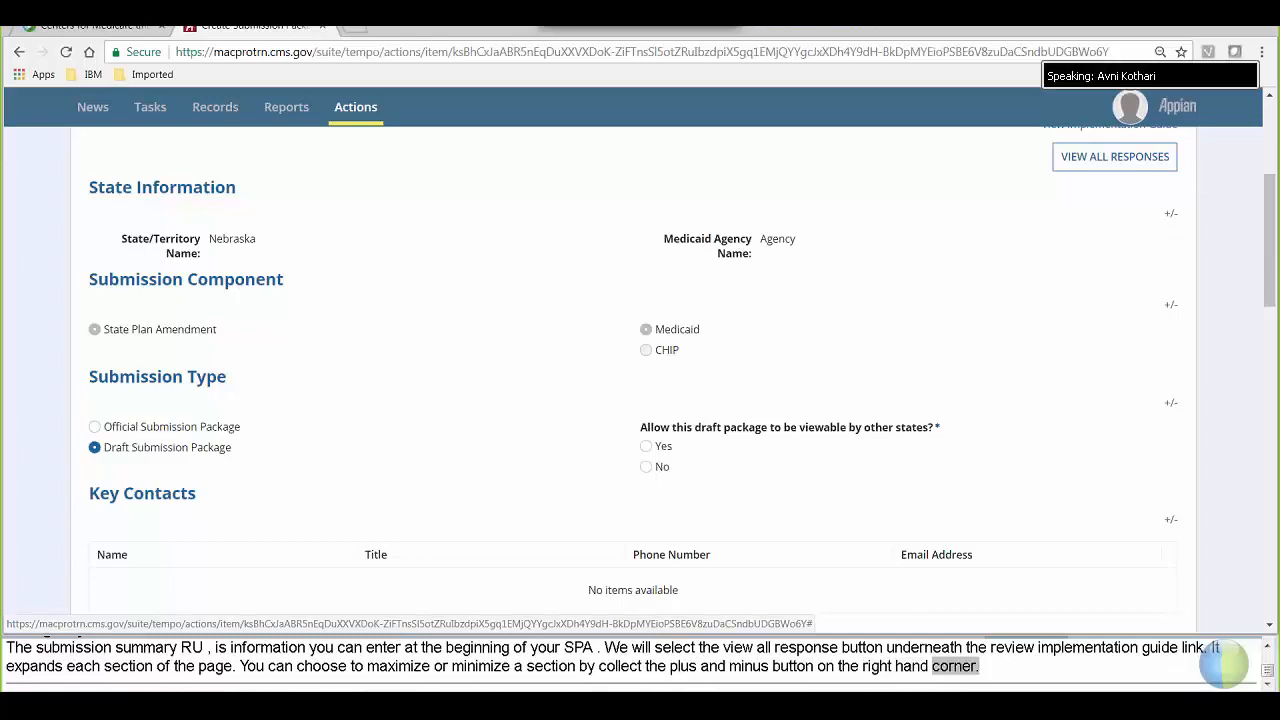
drag(1271, 211, 1276, 293)
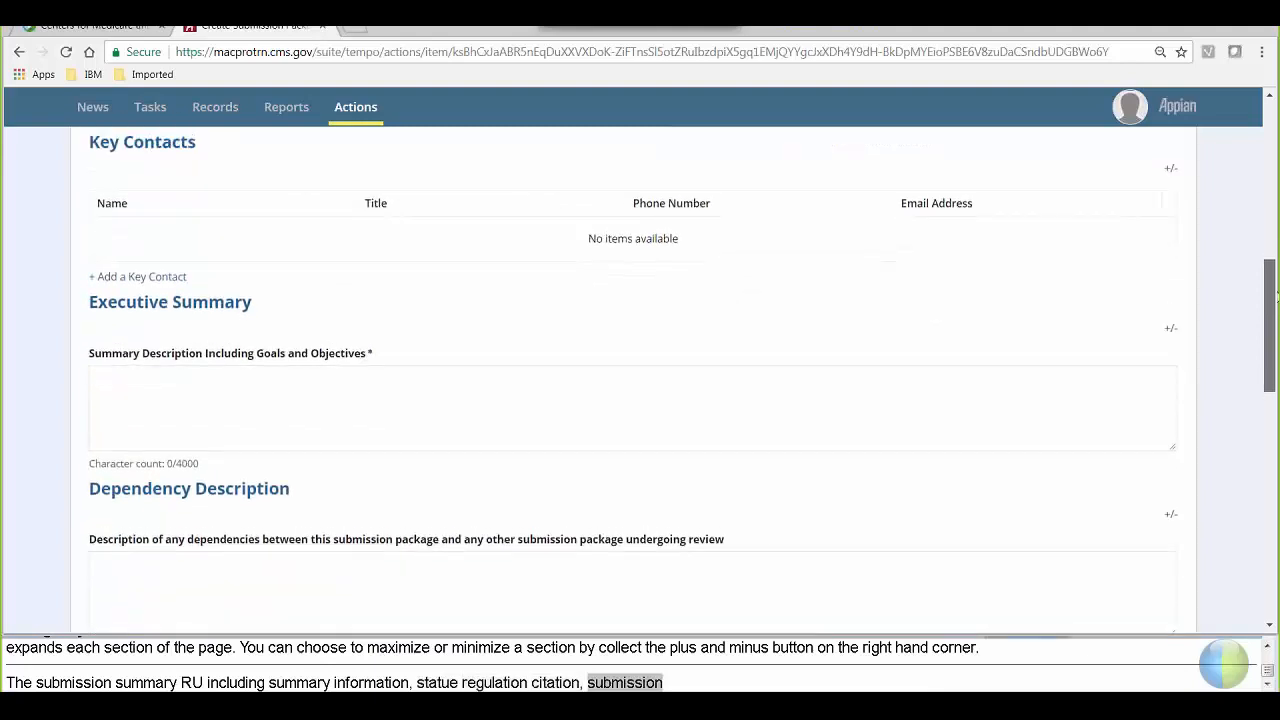
drag(1276, 297, 1258, 137)
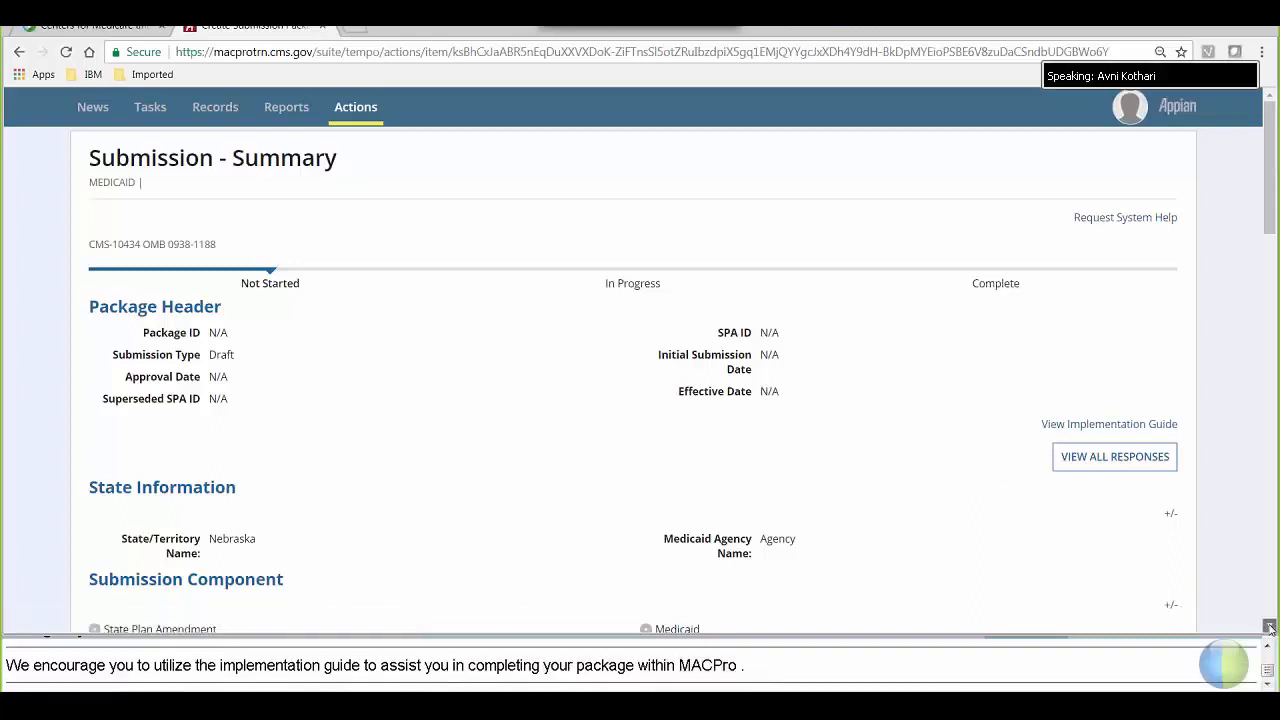
scroll(1270, 628, down, 3)
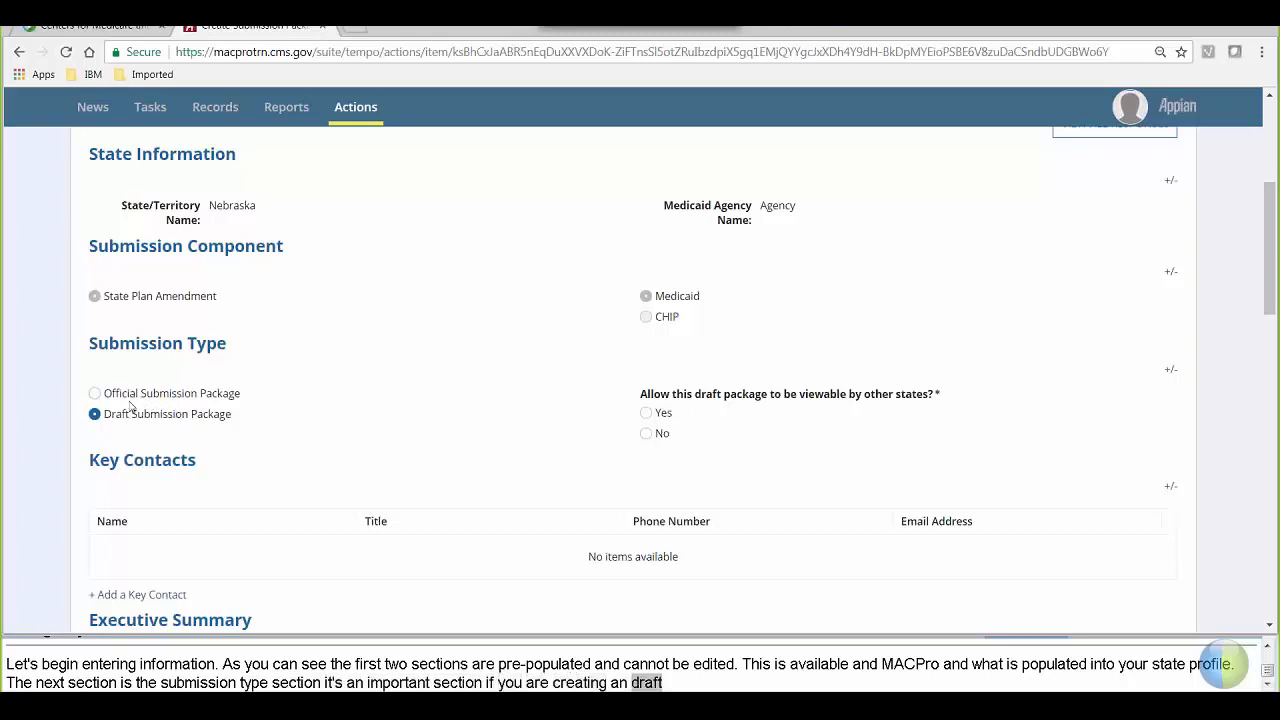
click(95, 393)
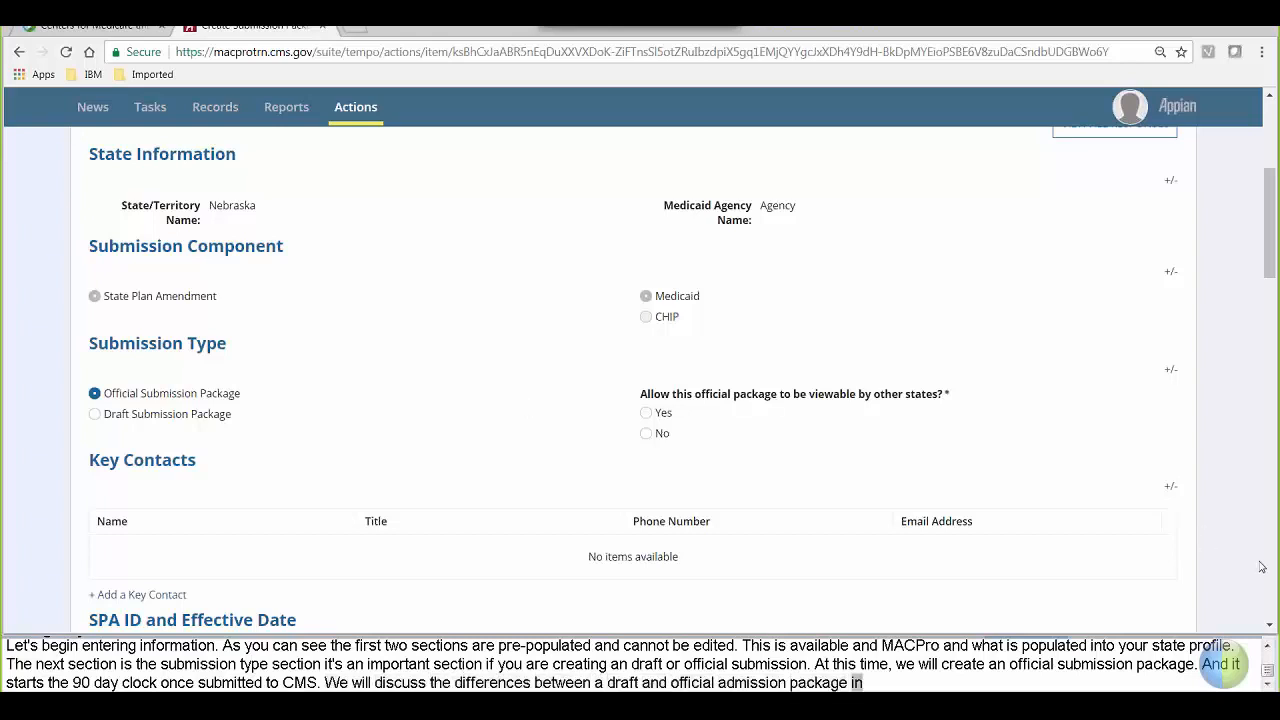
click(1269, 626)
click(1269, 626)
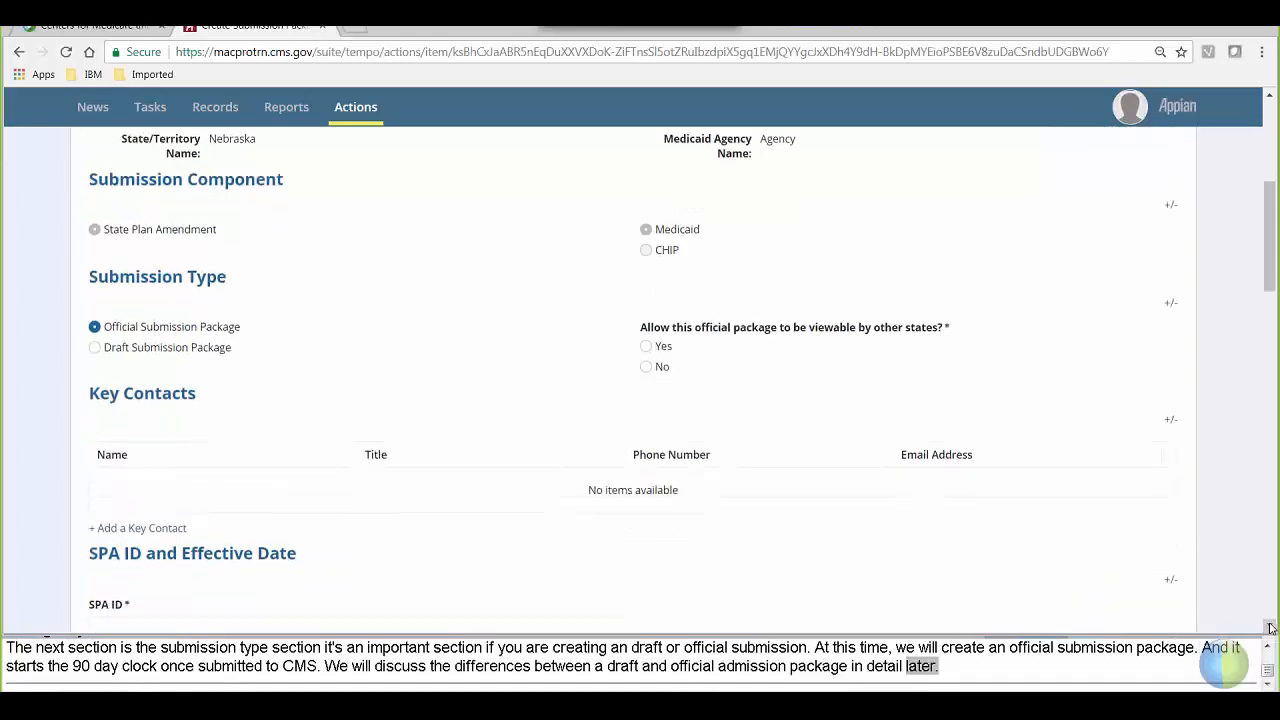
click(1269, 626)
click(1270, 627)
click(1270, 627)
click(1270, 627)
click(1270, 627)
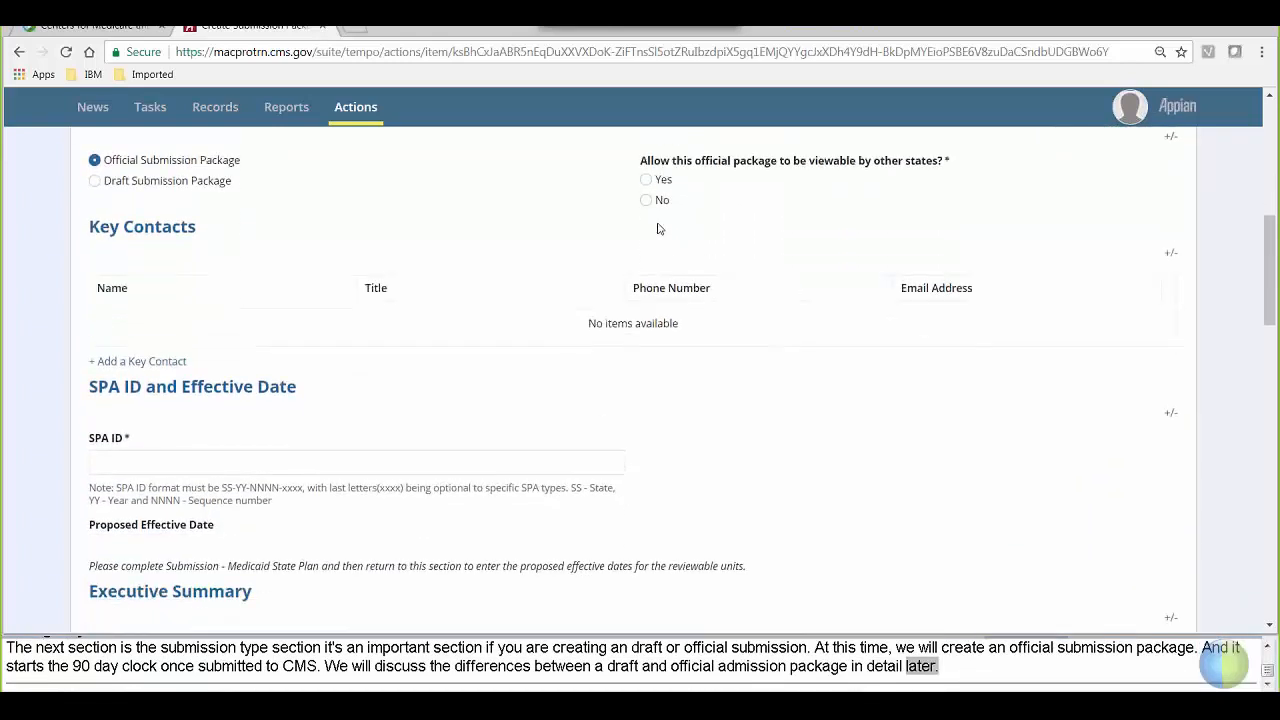
click(645, 180)
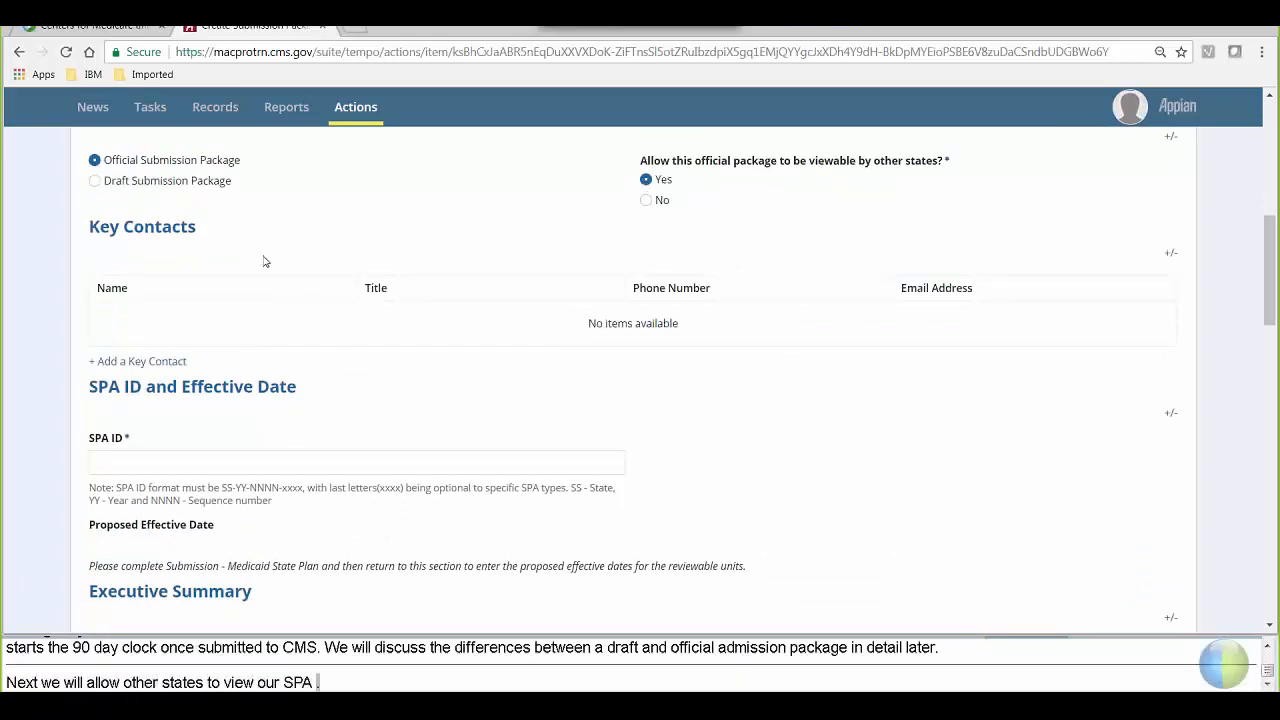
Add a key contact to the submission and choose the available person's name
click(117, 366)
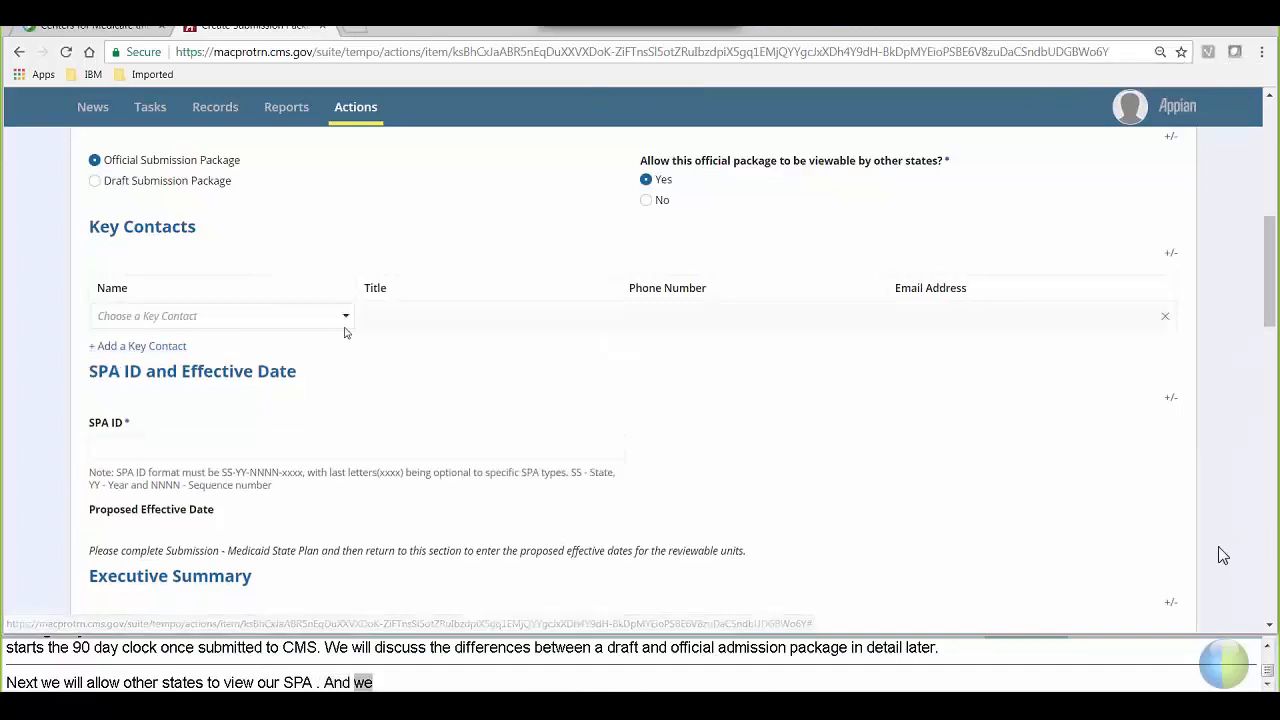
click(346, 320)
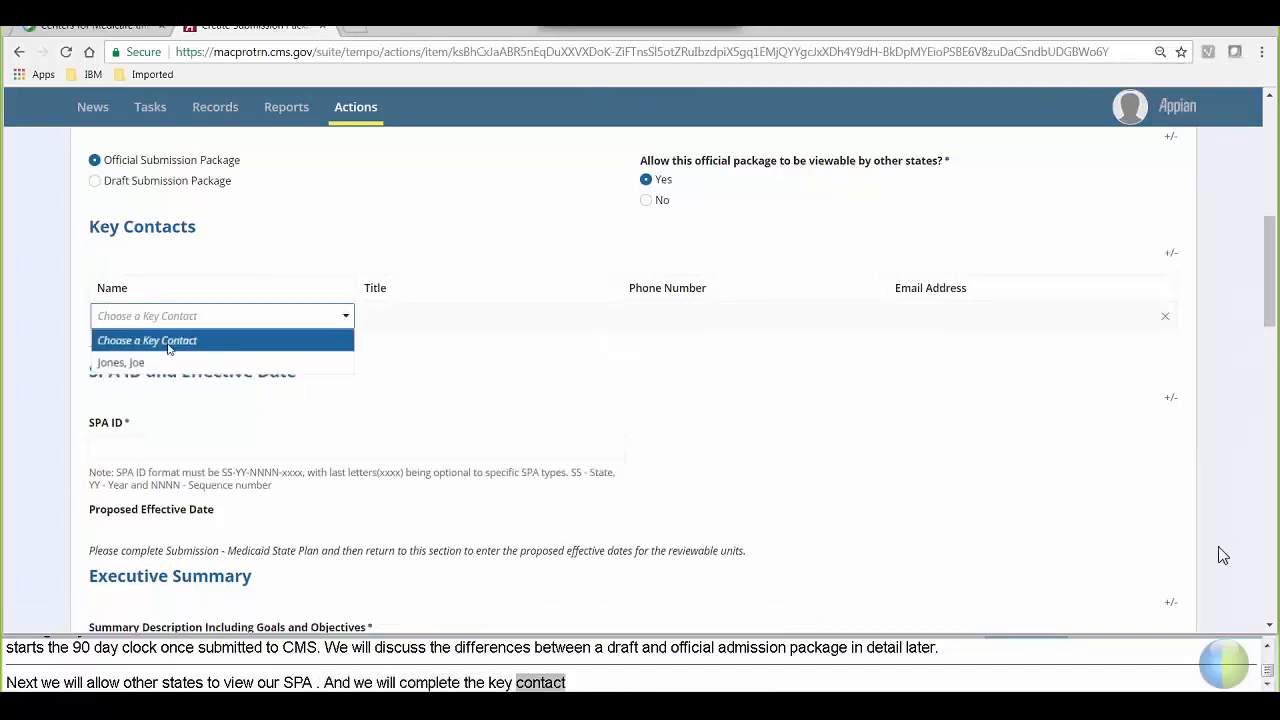
click(165, 364)
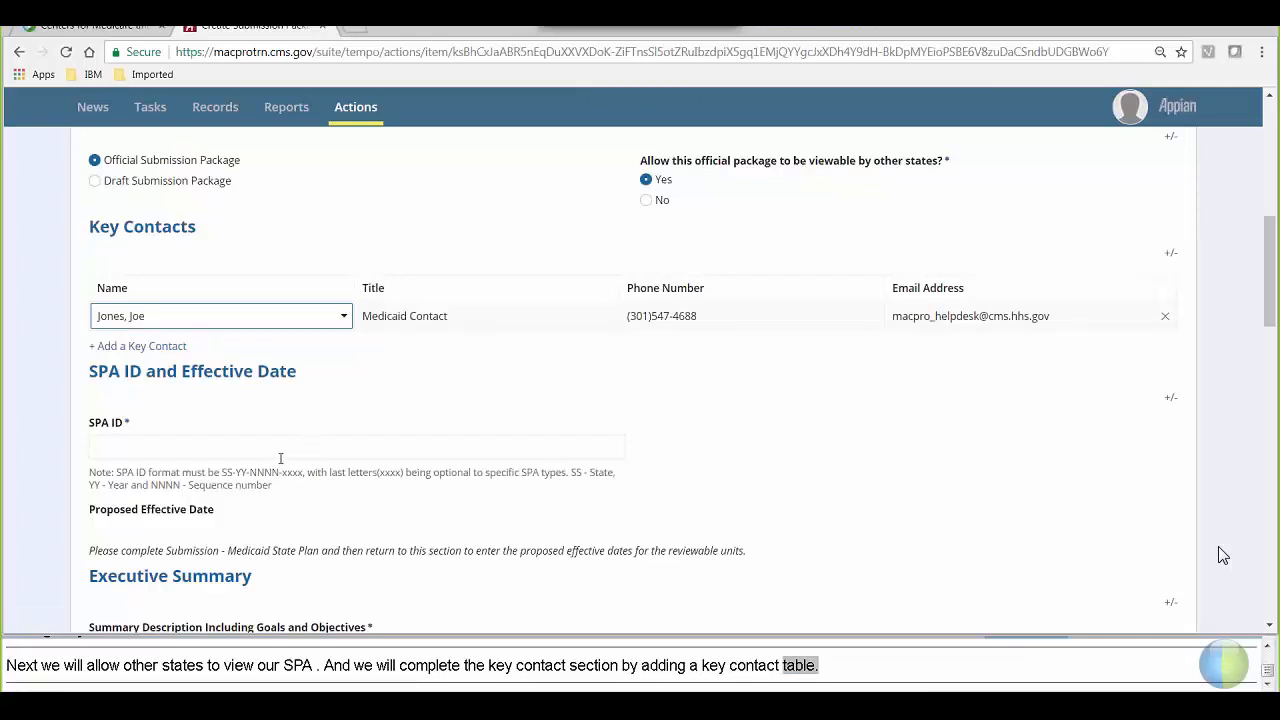
Enter NE-17-4688-c as the SPA ID
click(280, 452)
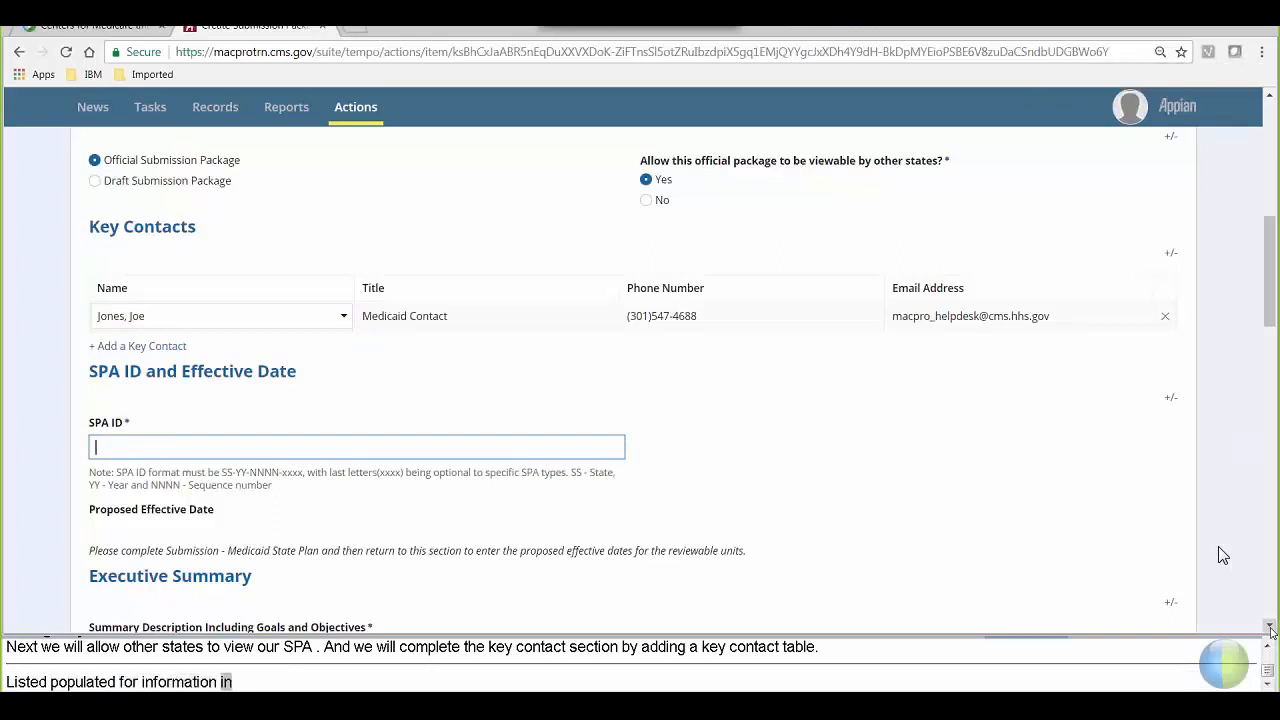
scroll(1222, 555, down, 2)
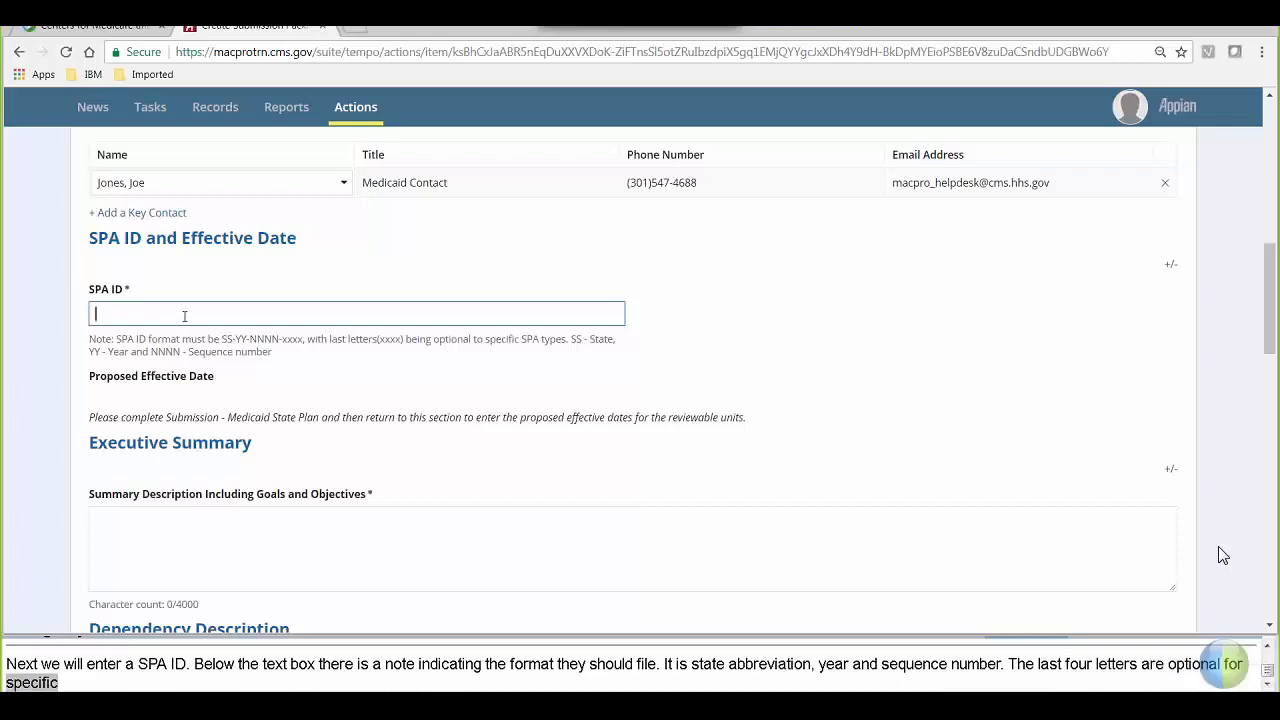
text(NE)
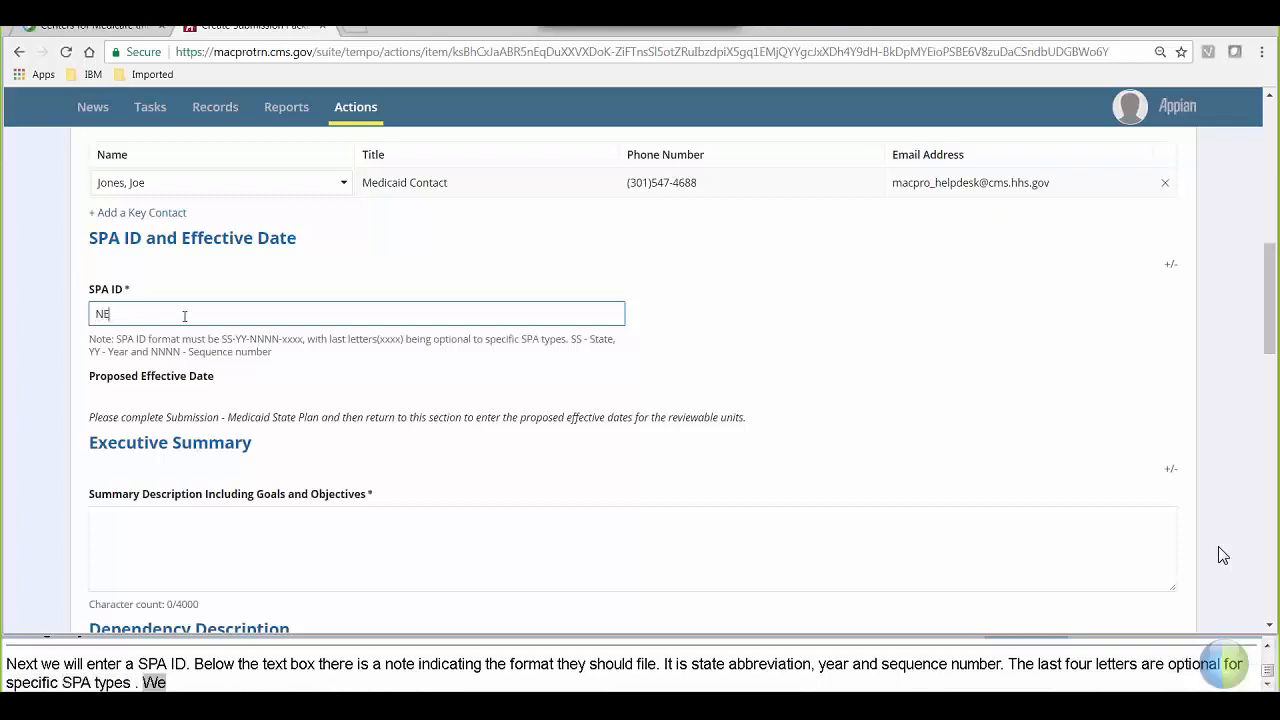
text(-1)
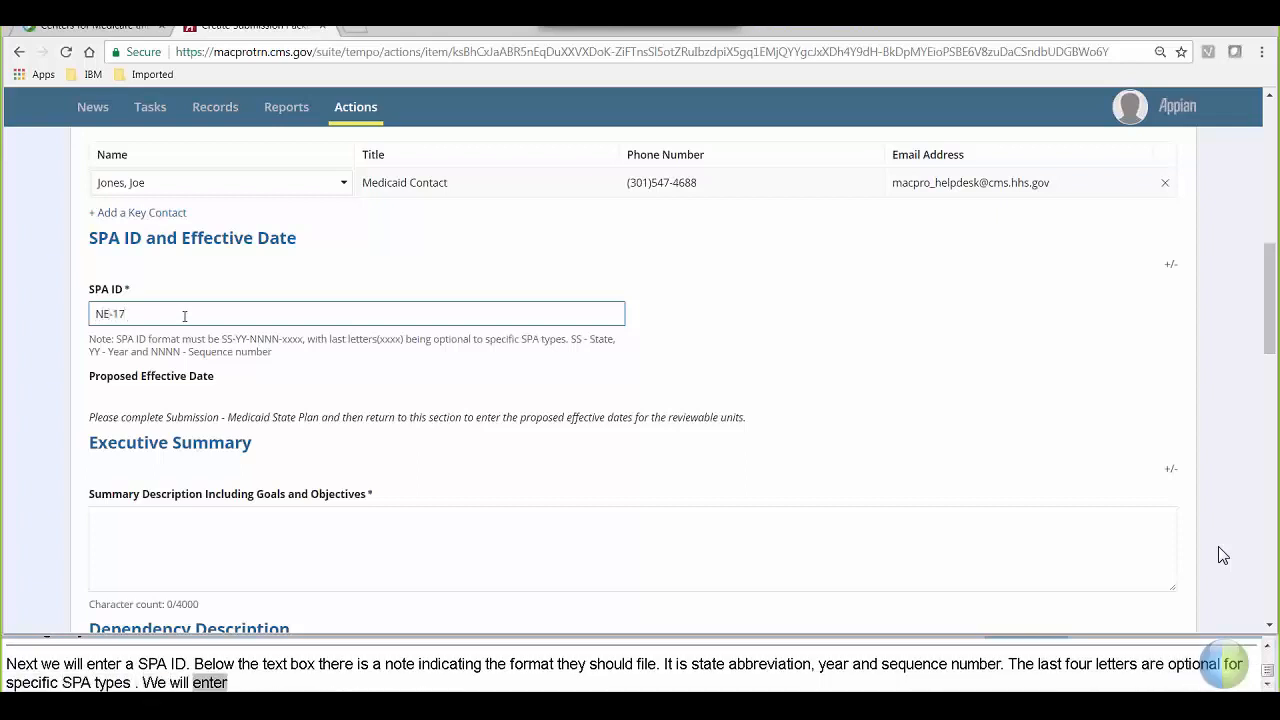
text(7)
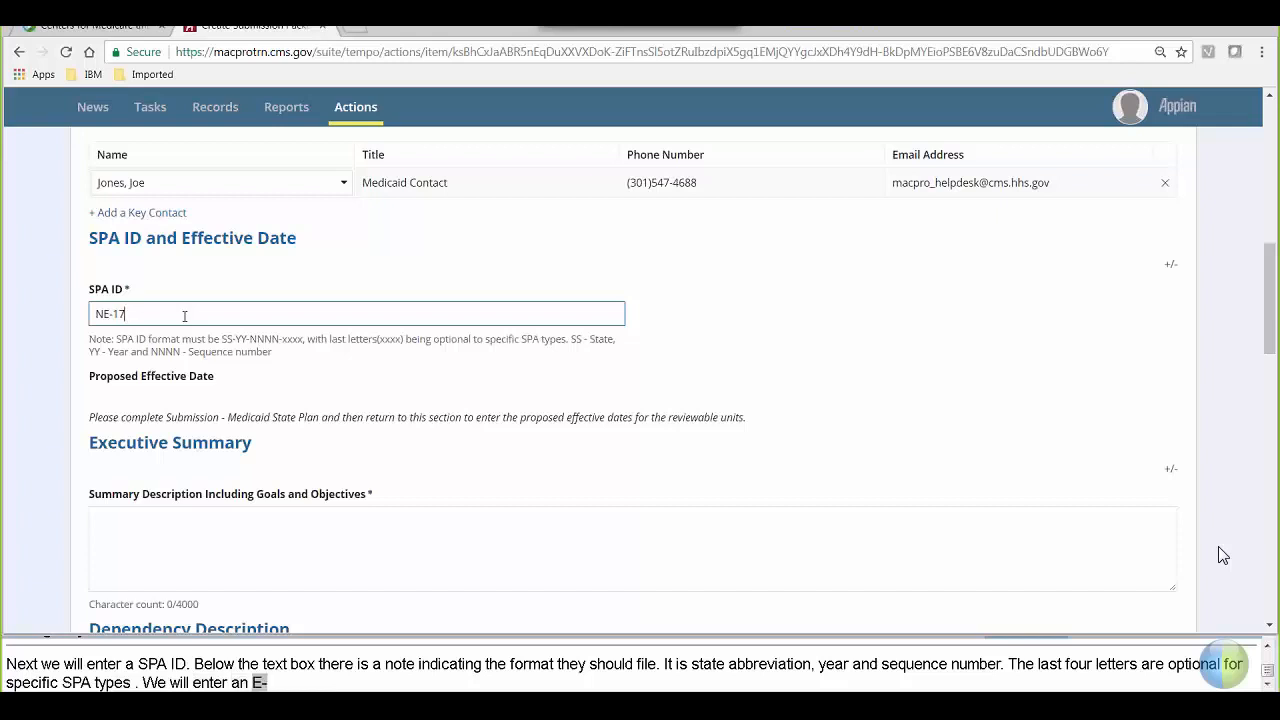
text(-4688-c)
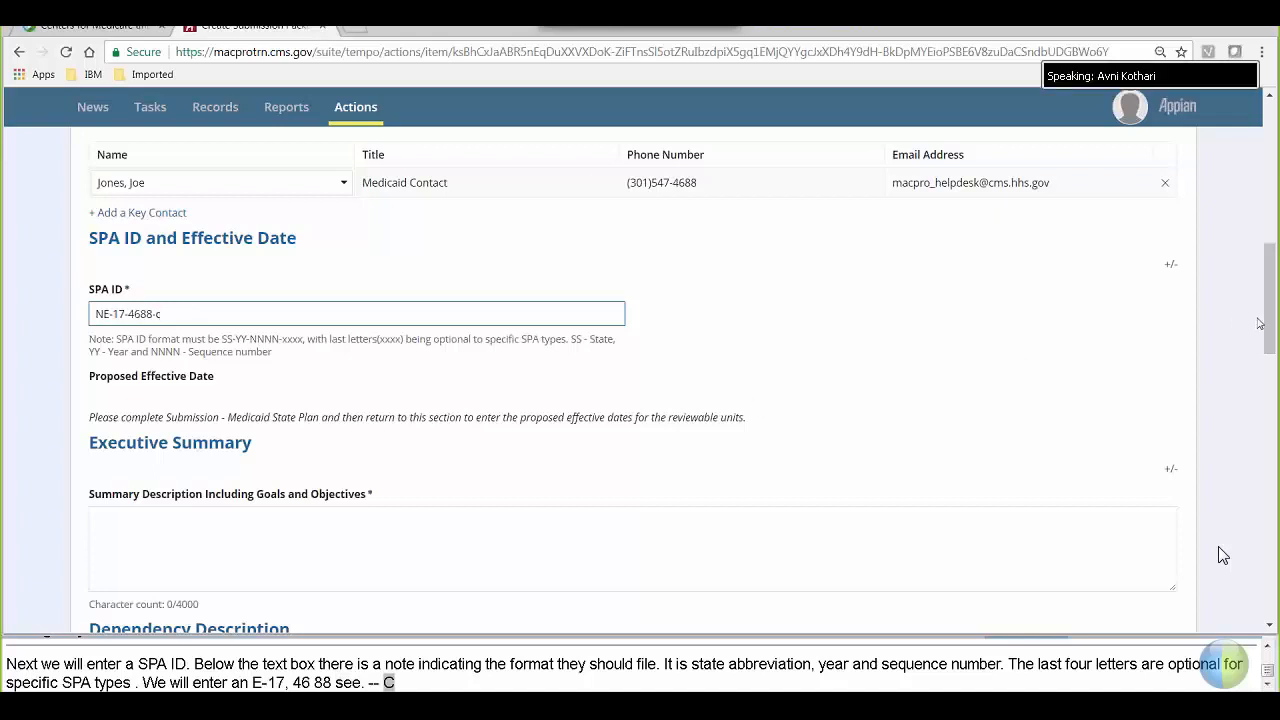
Fill in the Executive Summary's description of goals and objectives with "Summary"
drag(1270, 322, 1272, 349)
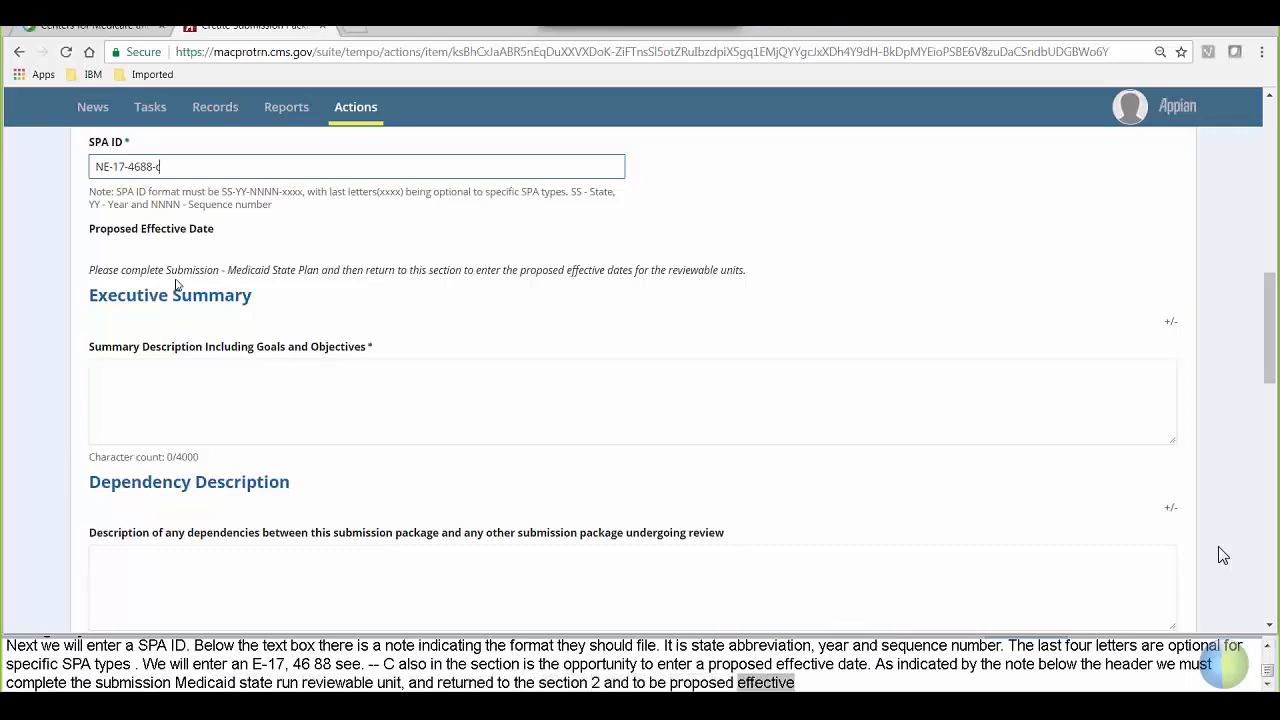
click(165, 374)
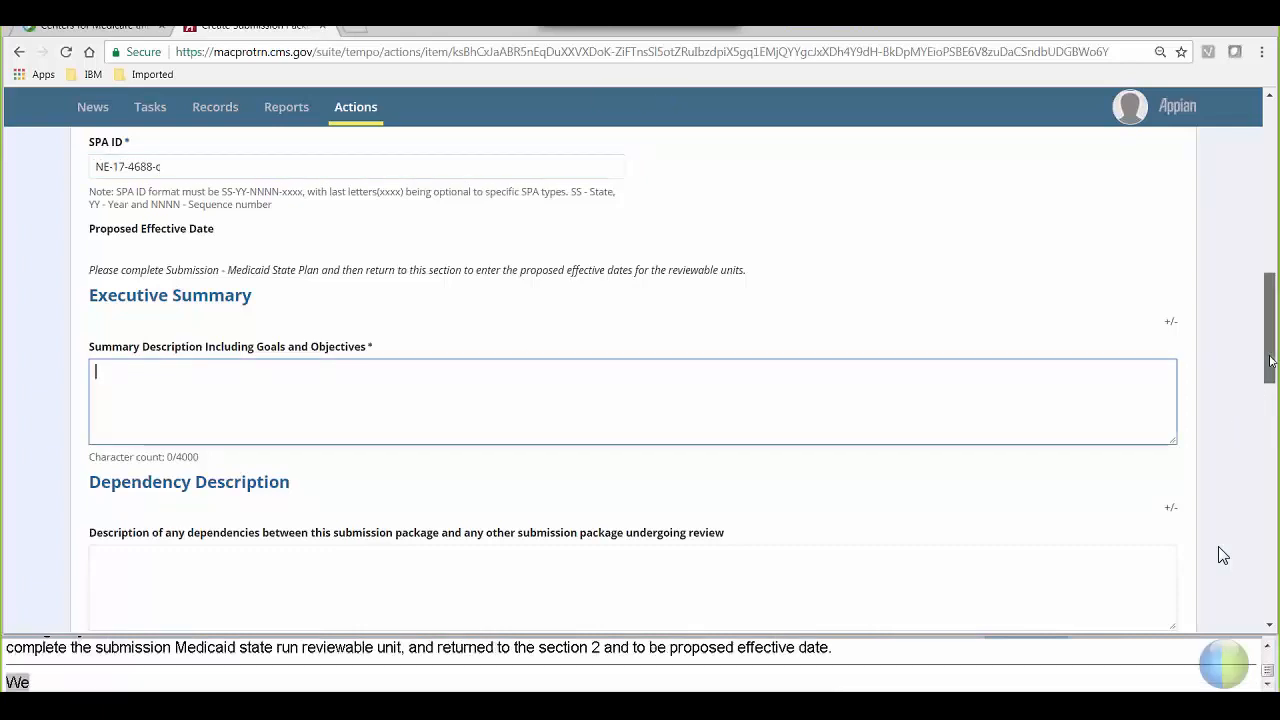
scroll(1222, 555, down, 2)
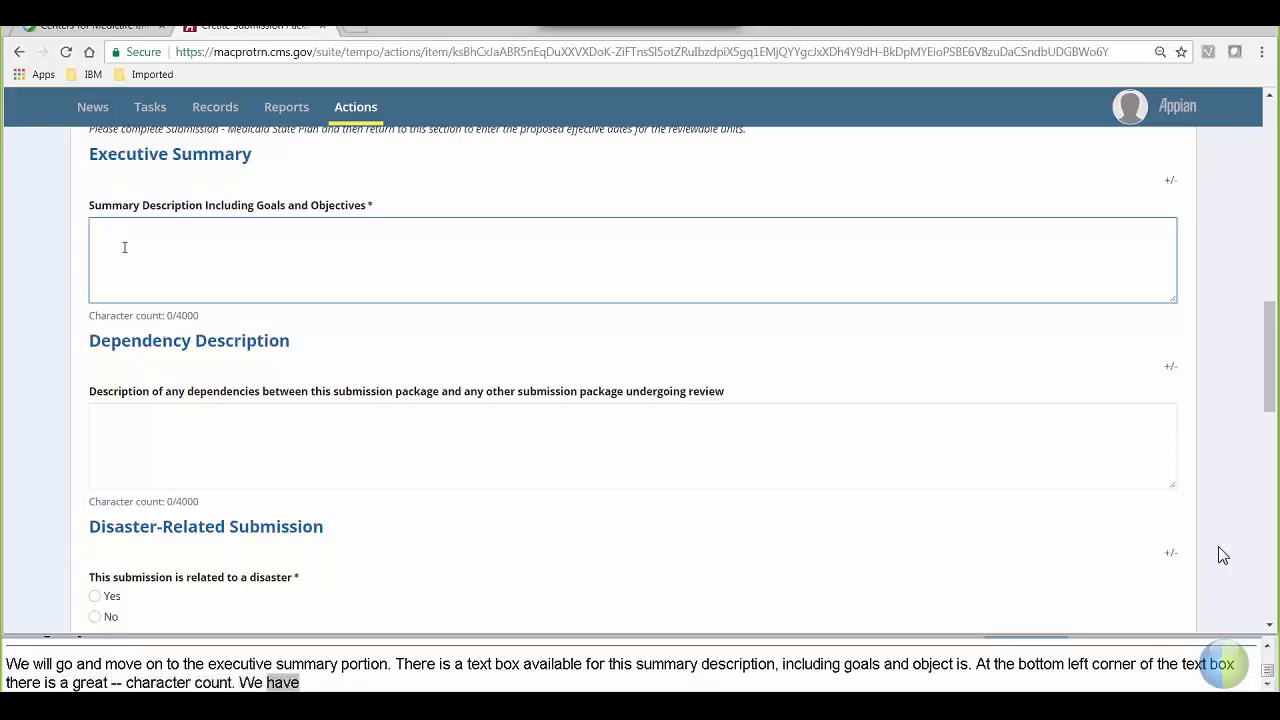
text(Summary)
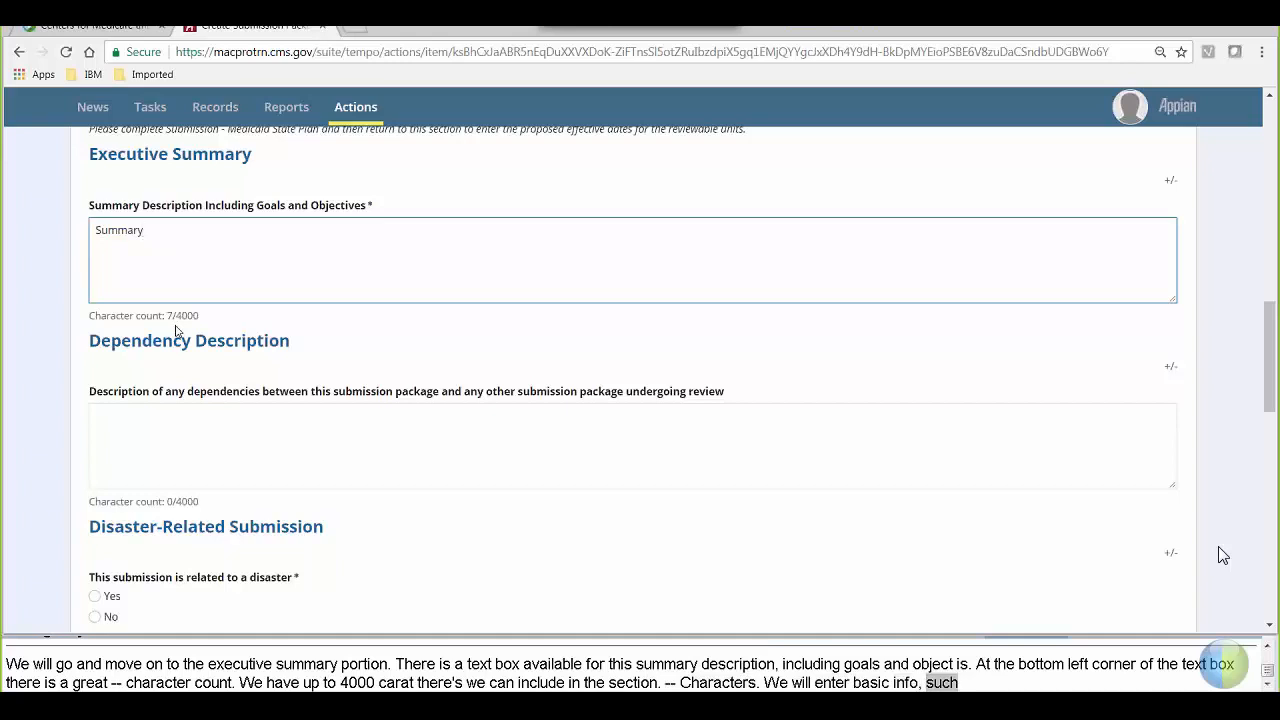
Fill in the description of dependencies with other submission packages with "Dependency"
click(166, 449)
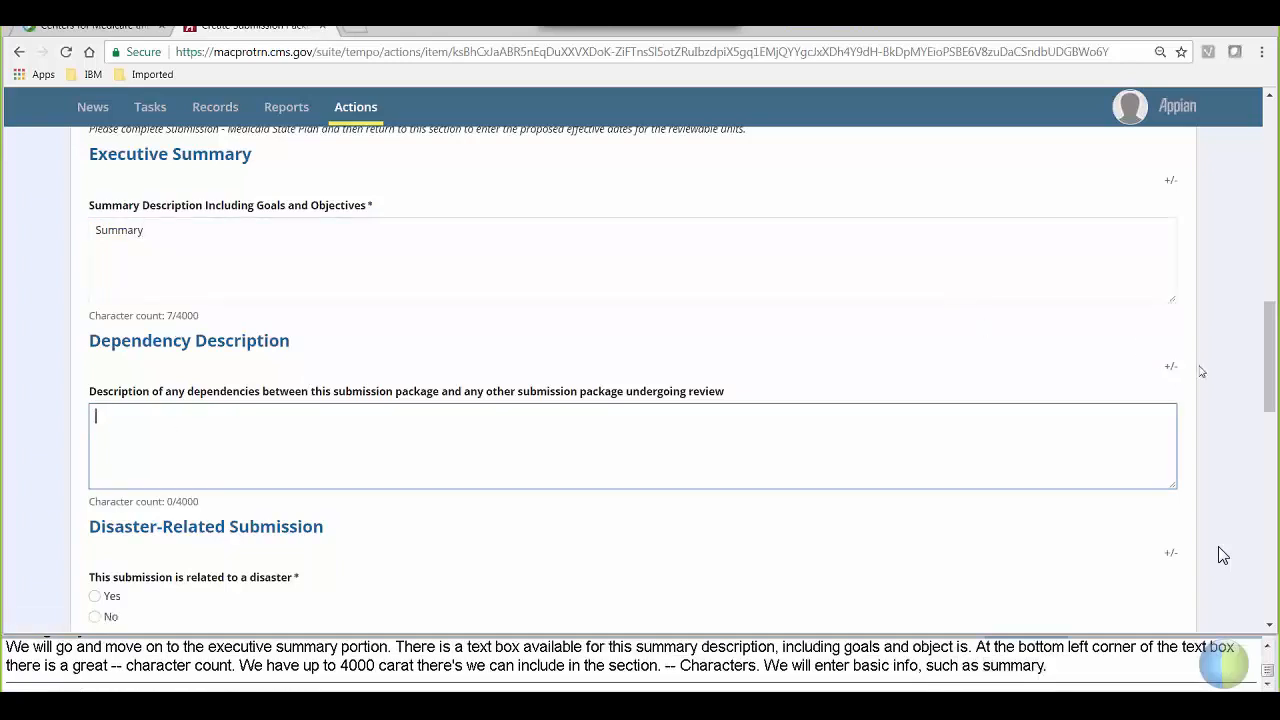
drag(1270, 366, 1272, 406)
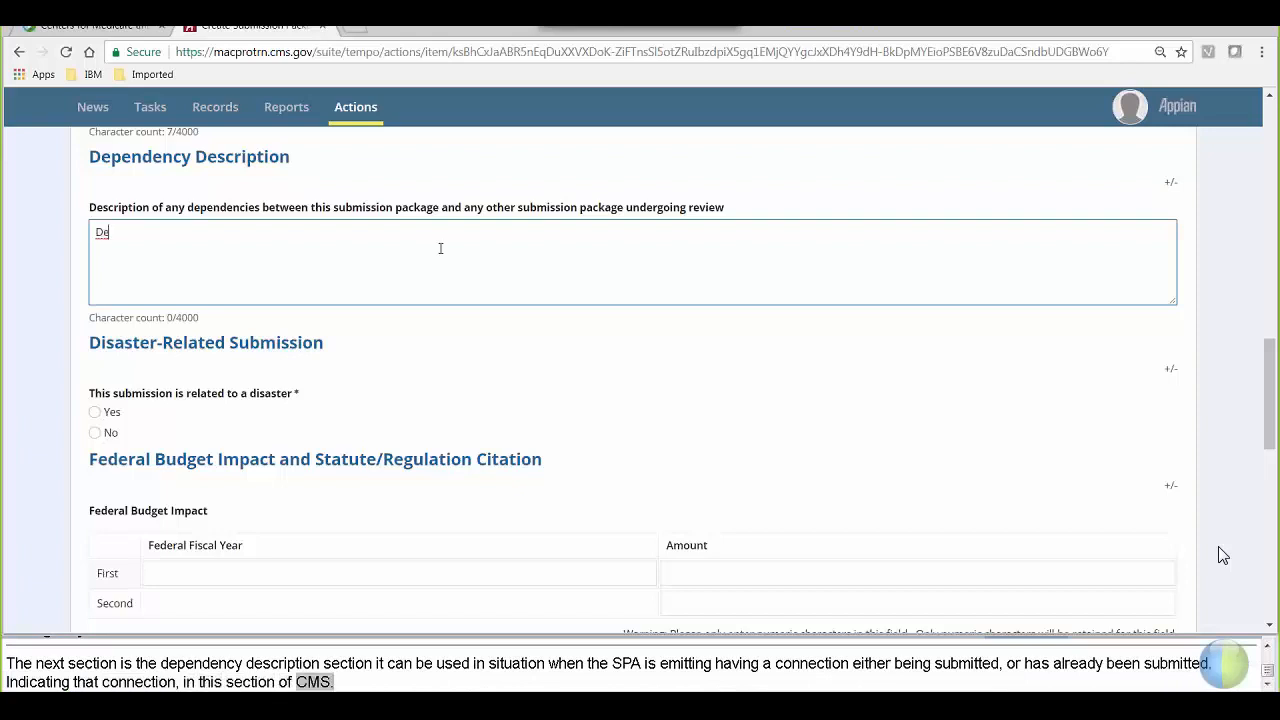
text(pendency)
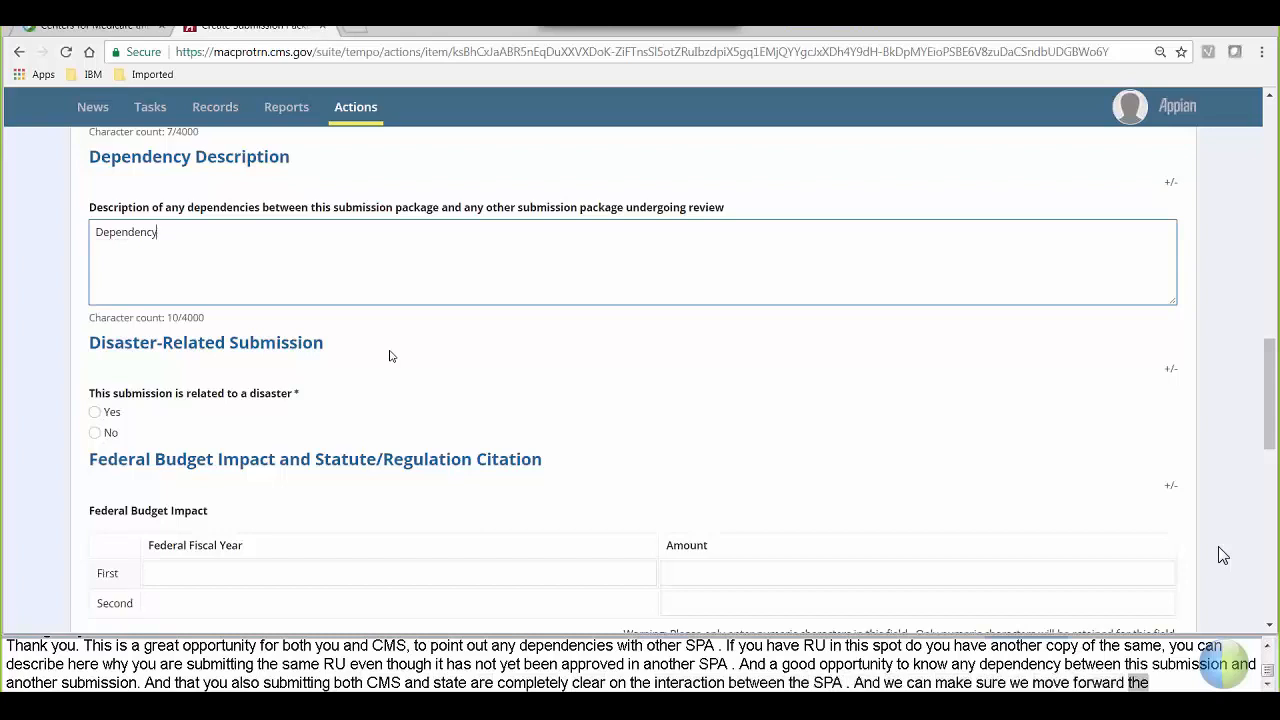
click(390, 356)
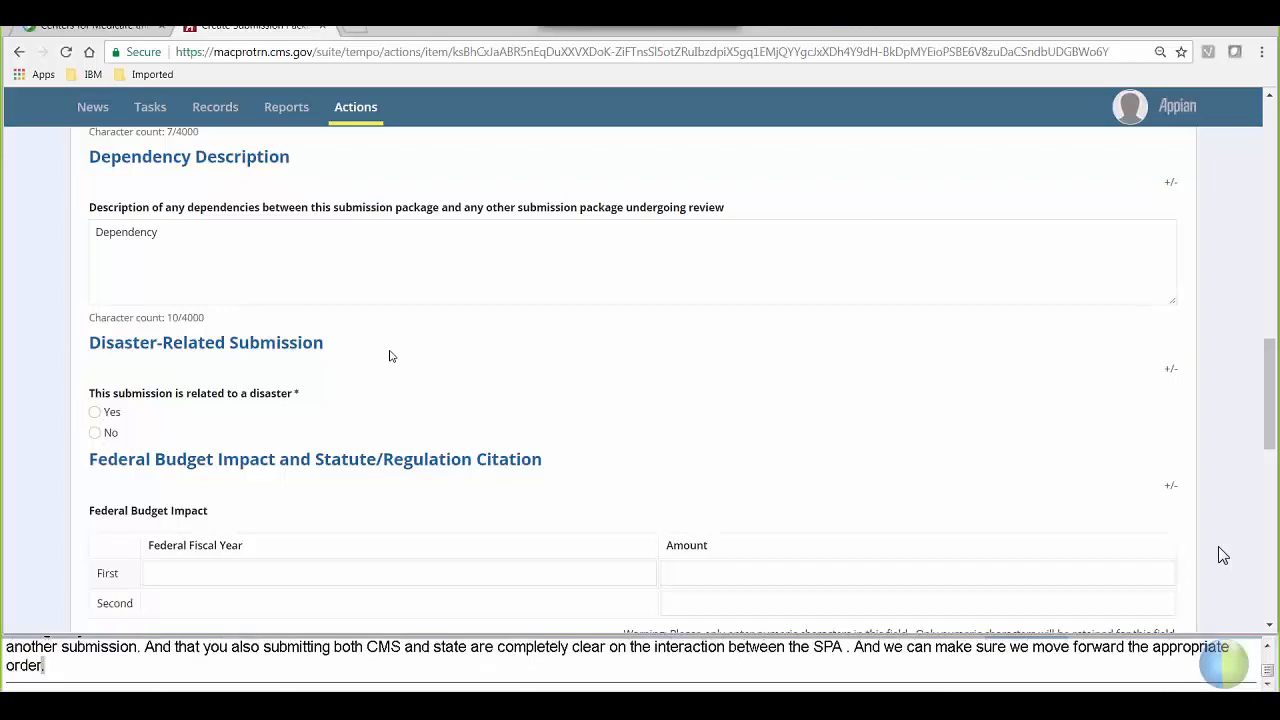
Mark the submission as not related to a disaster
scroll(390, 356, down, 3)
scroll(390, 356, down, 1)
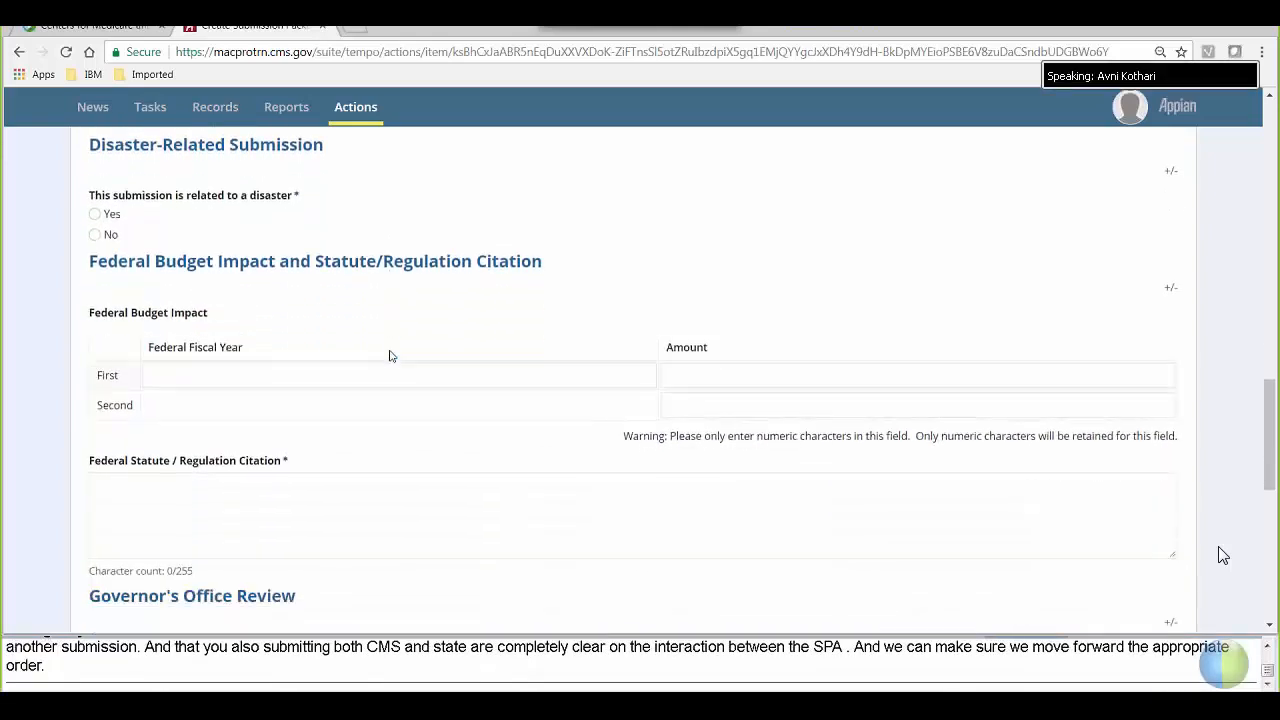
click(106, 233)
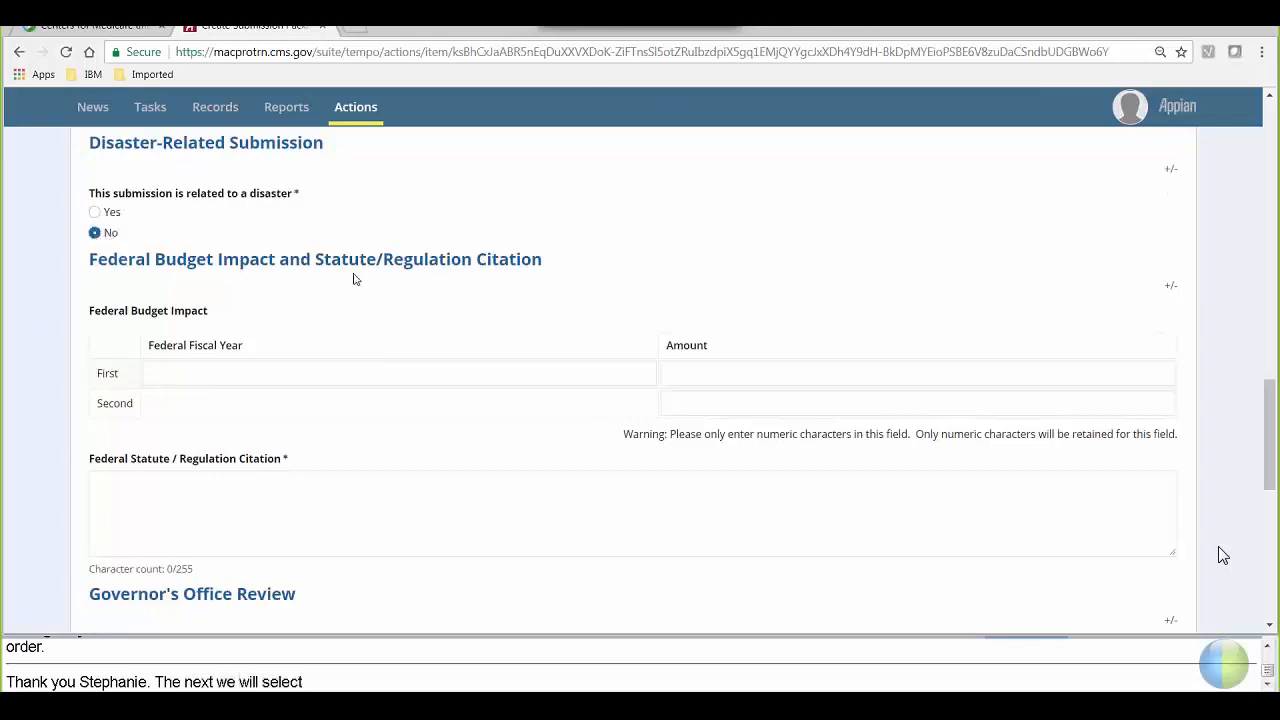
Enter the federal budget impact with 2016 as the first fiscal year, amount -100000, and 125000 as the second year's amount
click(200, 377)
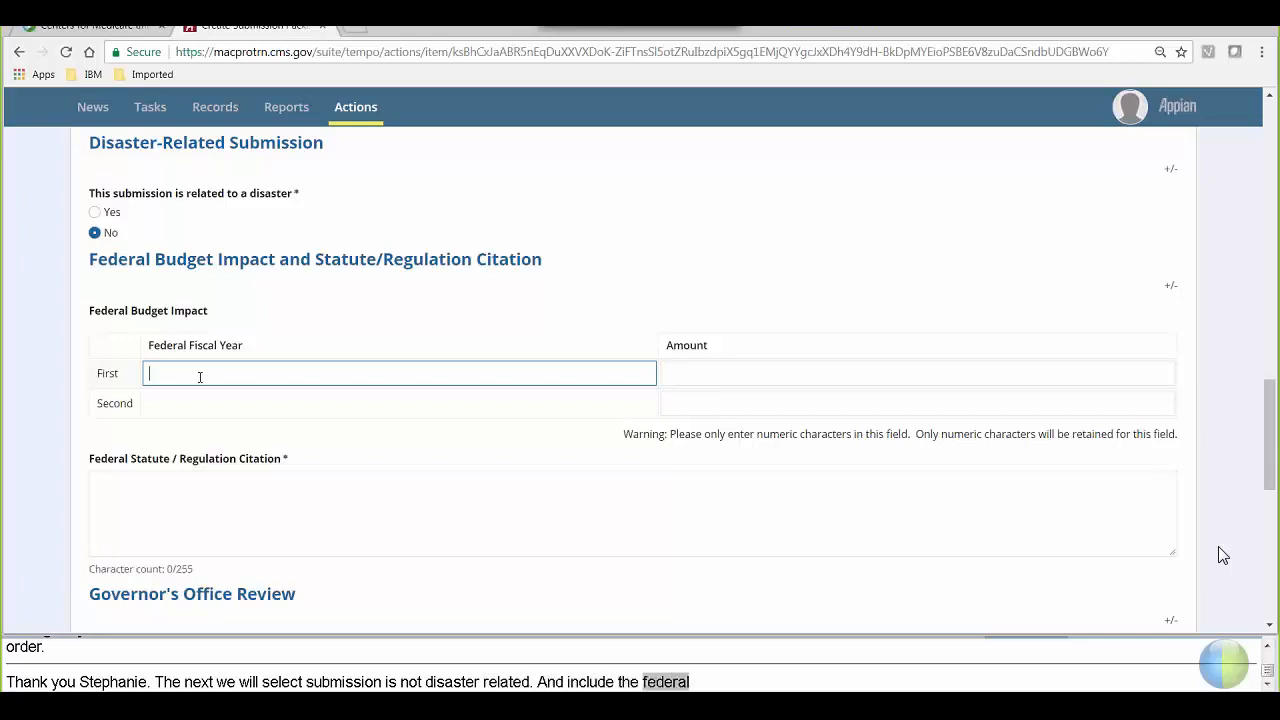
text(2016)
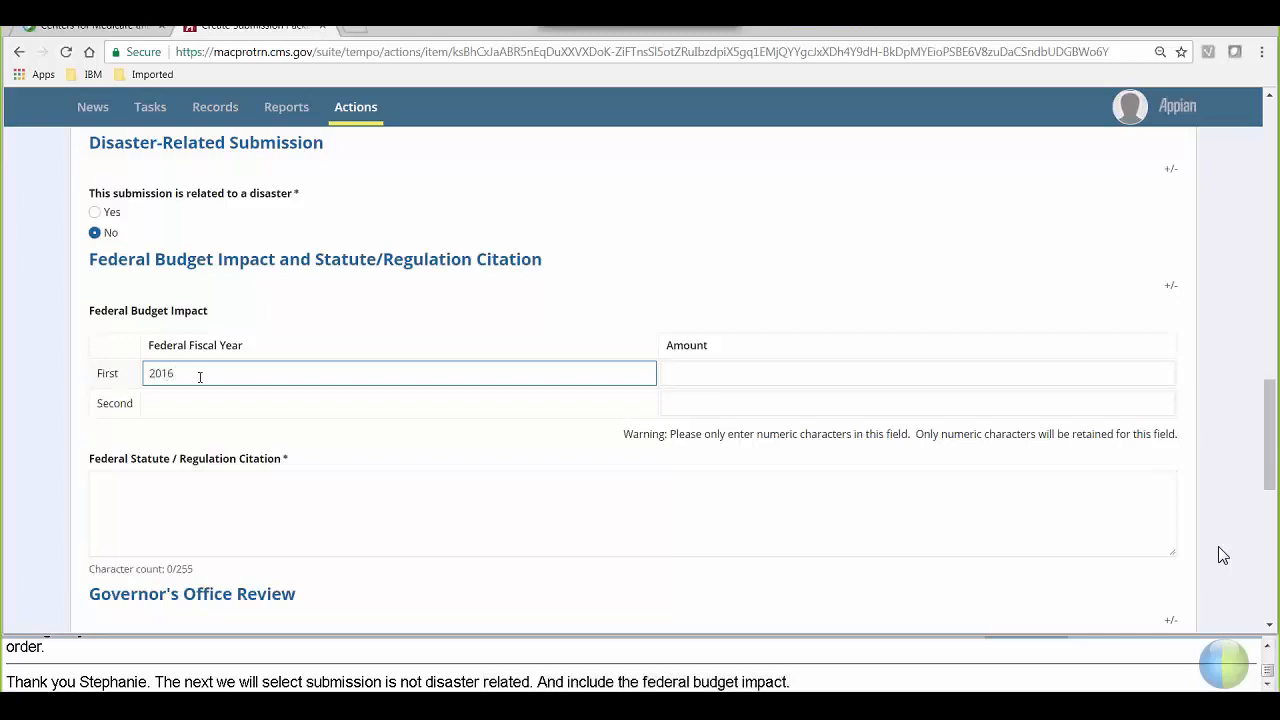
click(207, 410)
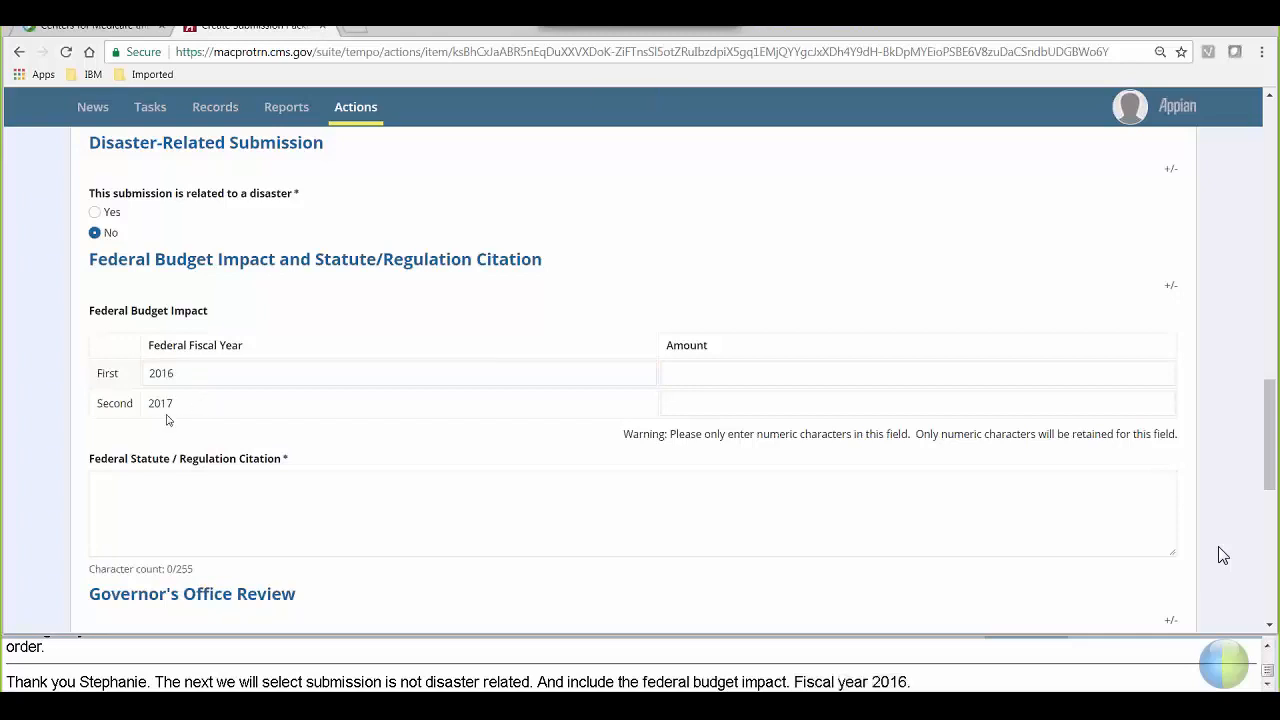
click(707, 370)
text(-1)
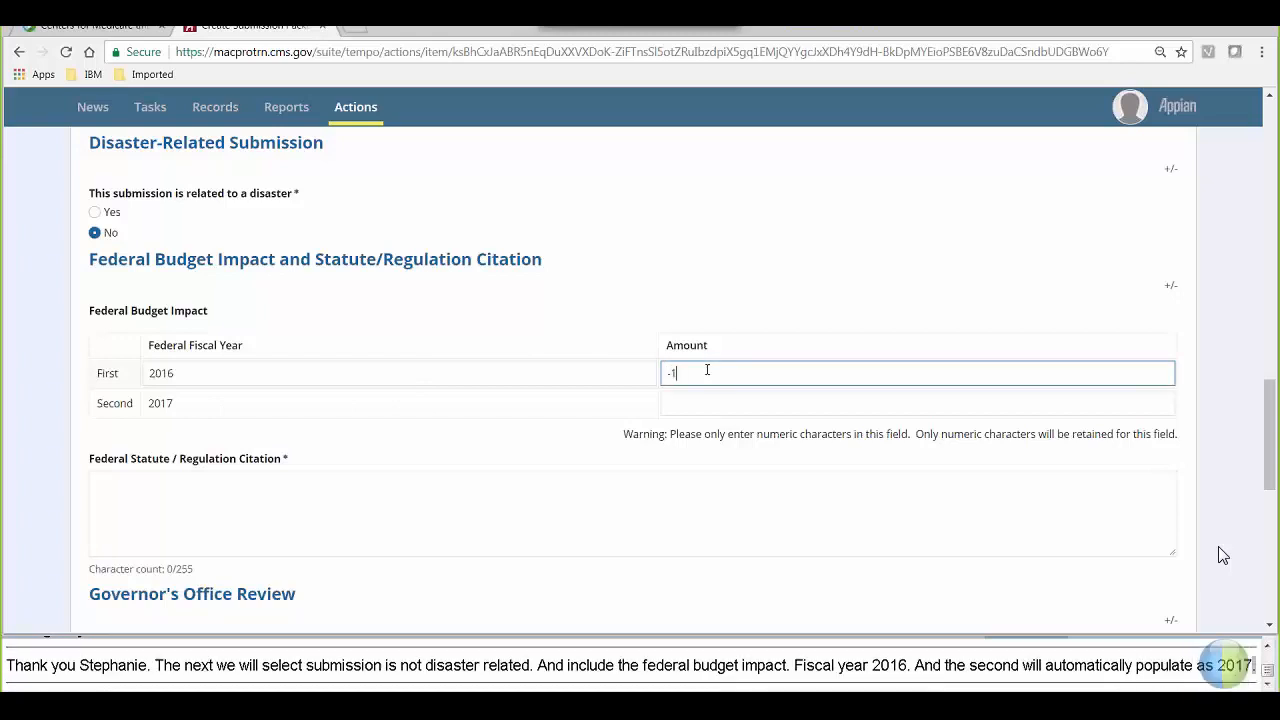
text(00000)
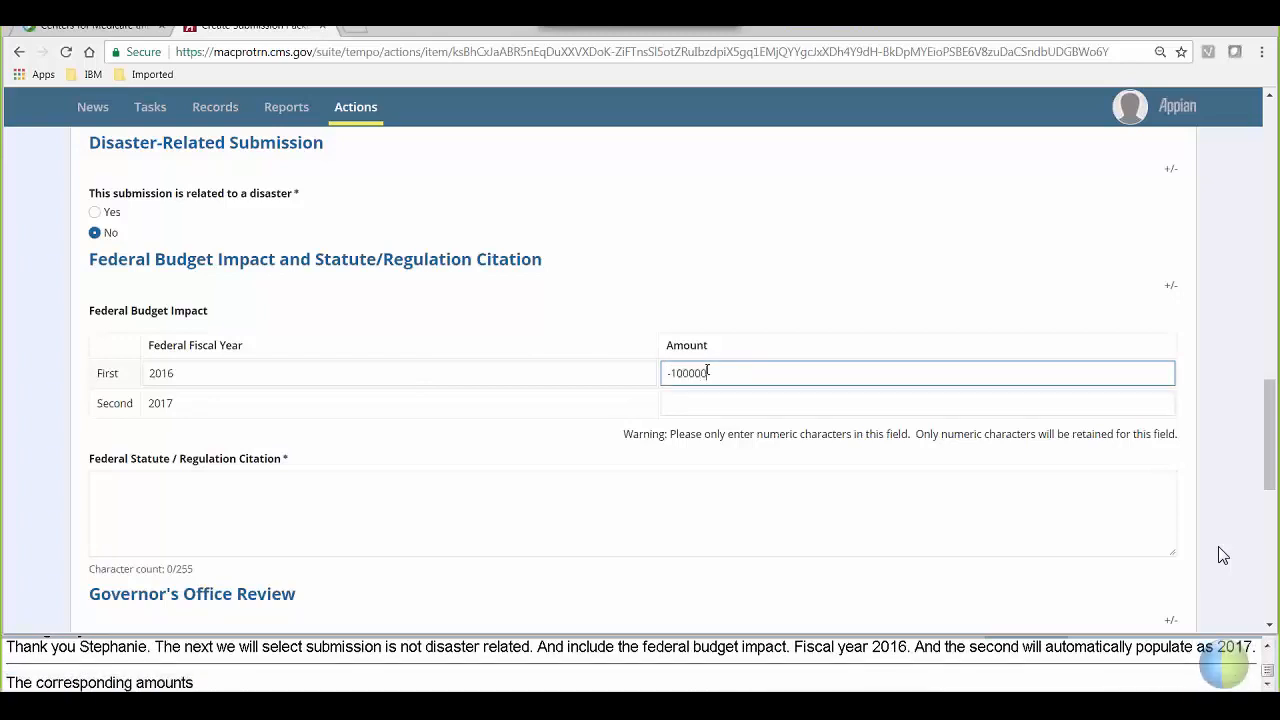
click(684, 405)
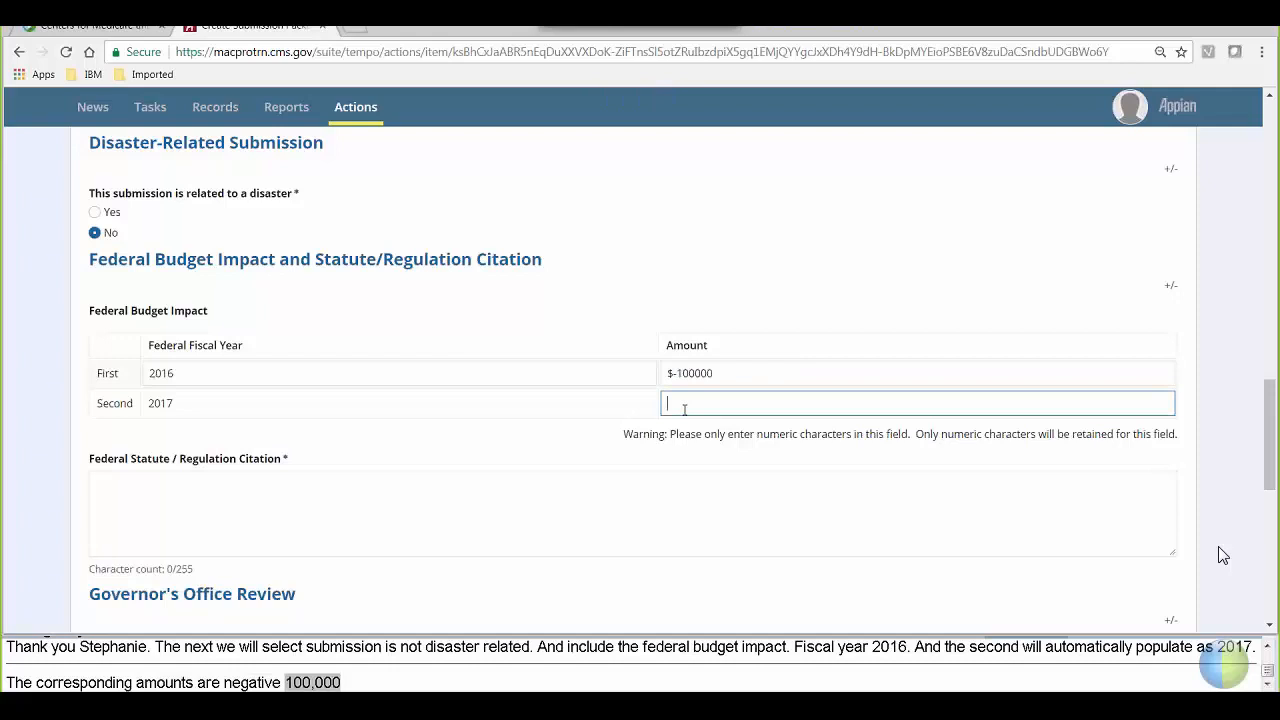
text(125)
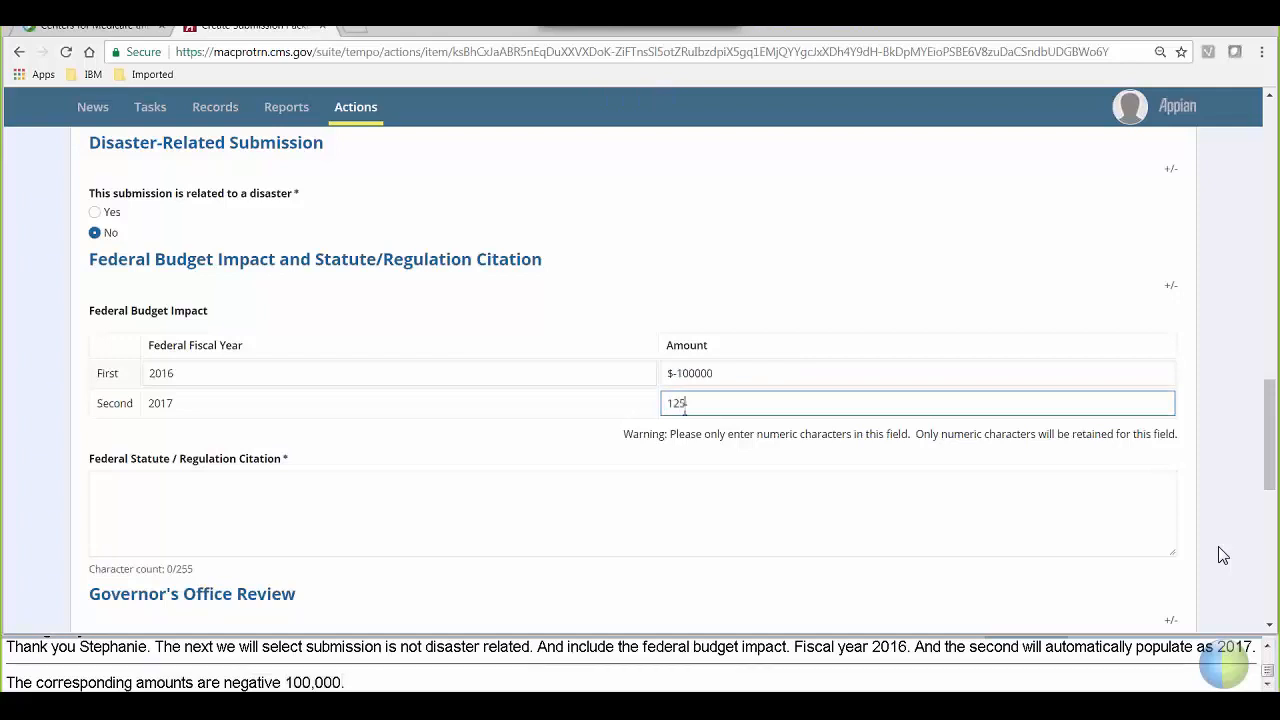
text(000)
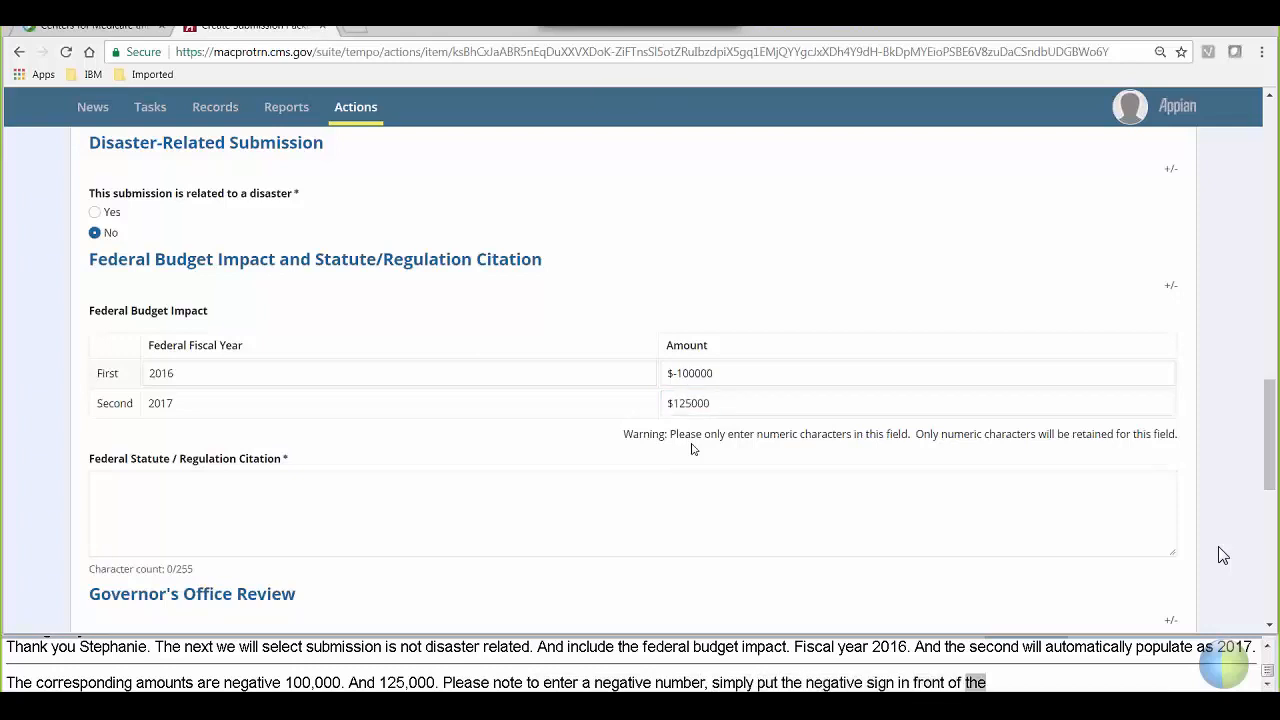
Enter "Statute" as the Federal Statute / Regulation Citation and set the Governor's Office Review to no response within 45 days
click(345, 512)
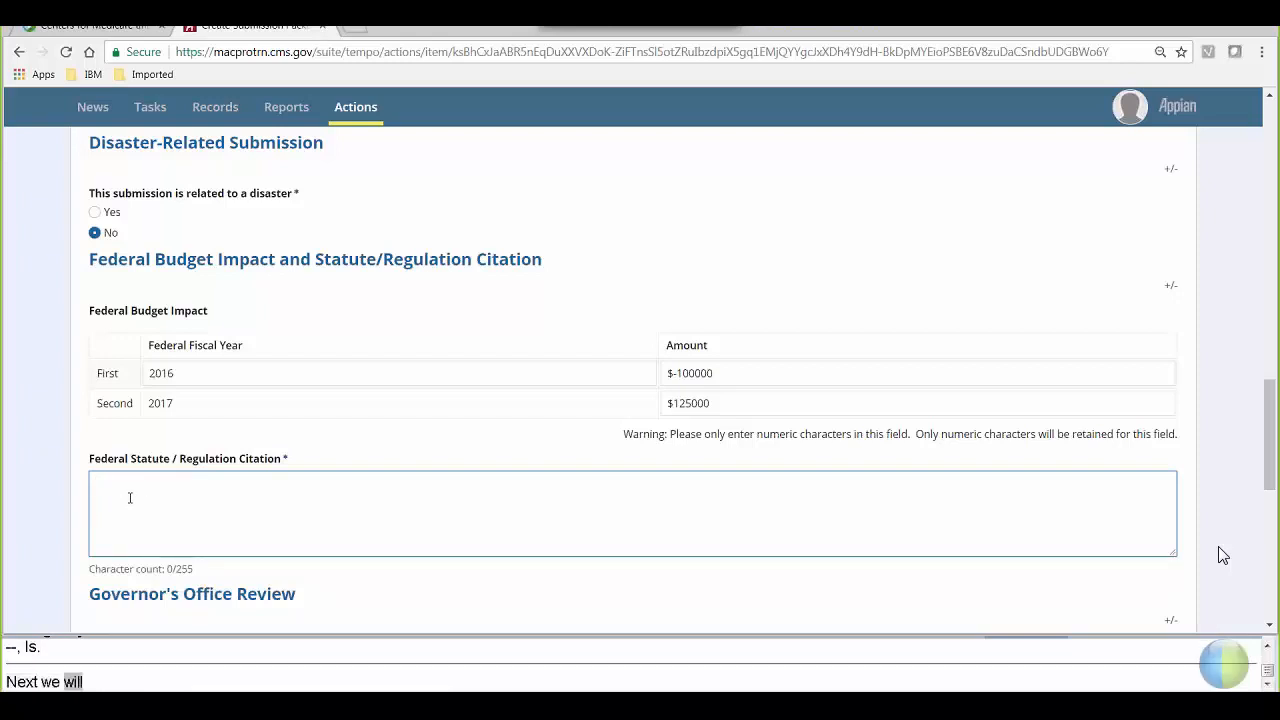
text(Statute)
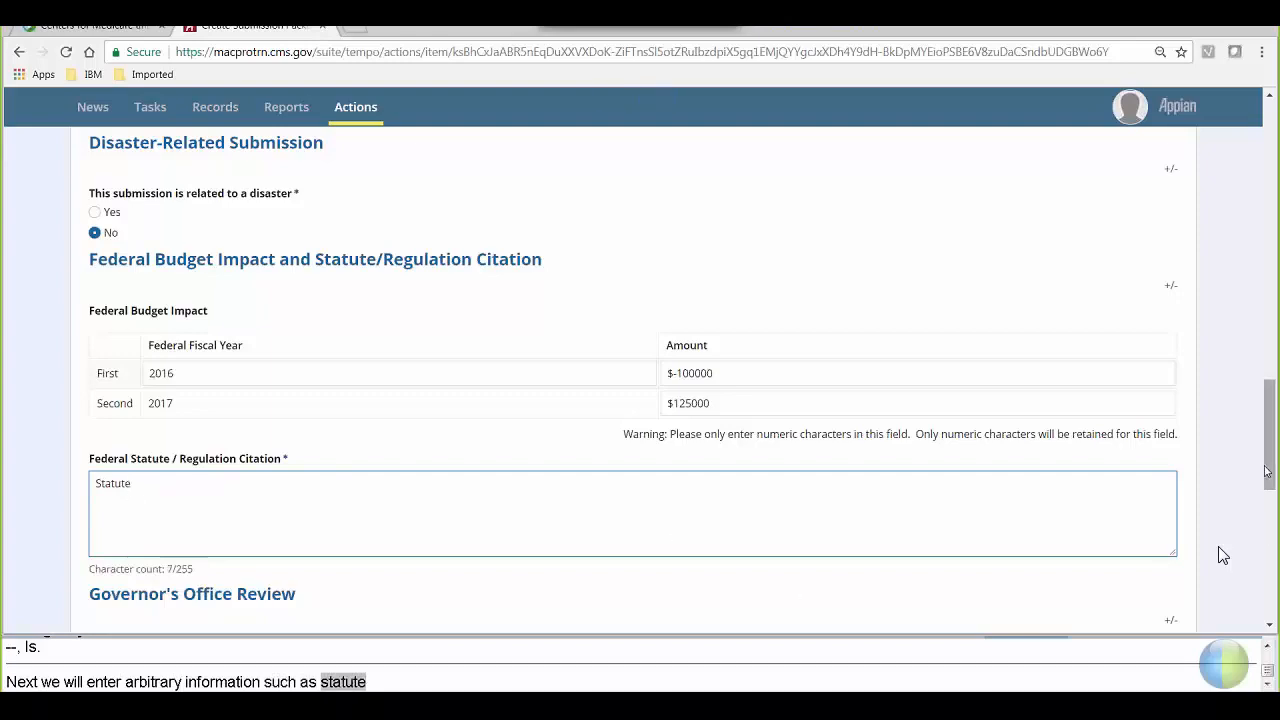
scroll(1222, 555, down, 5)
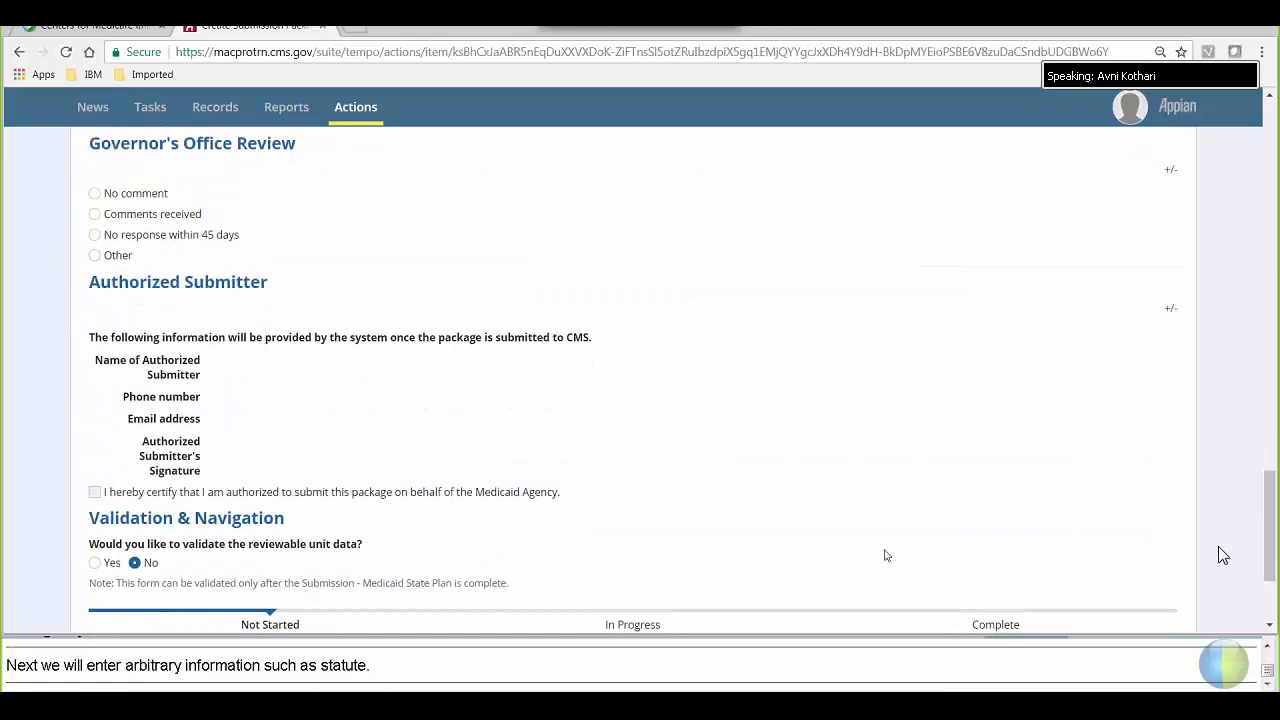
click(94, 235)
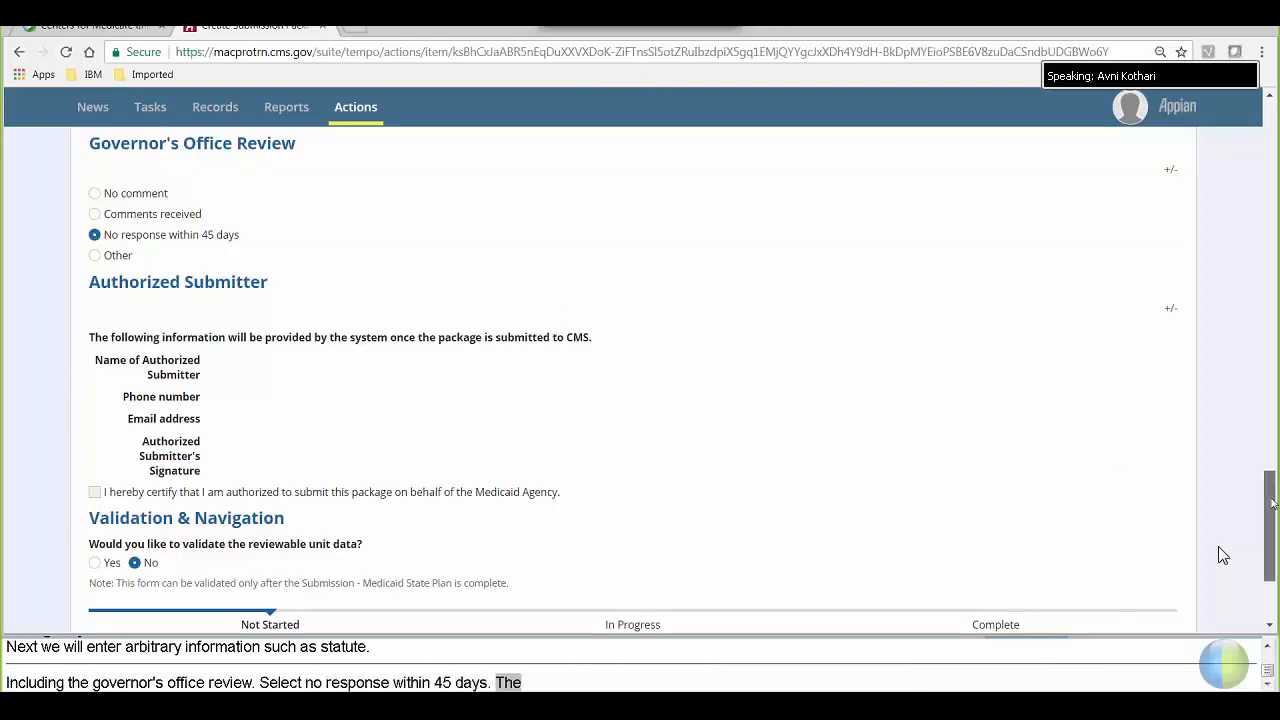
Save the Submission - Summary reviewable unit with data validation set to No, and accept the change of the package's submission type
scroll(1272, 518, down, 1)
scroll(1272, 518, down, 2)
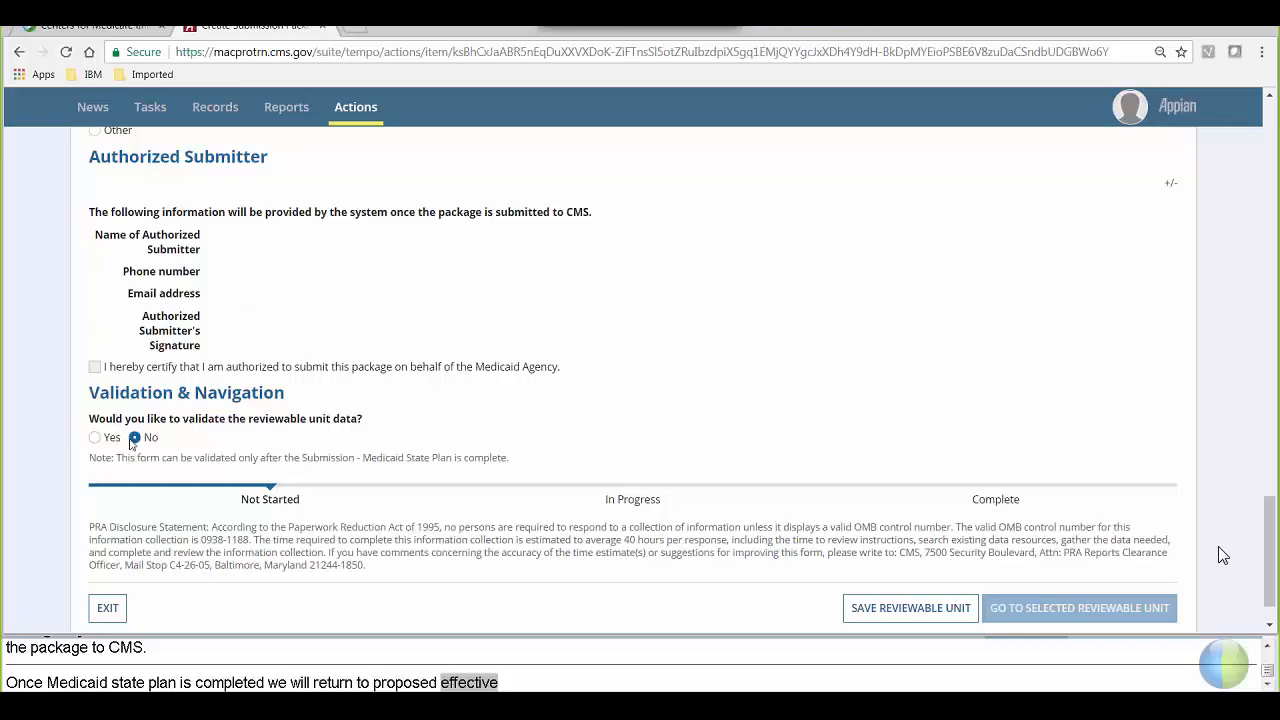
click(96, 438)
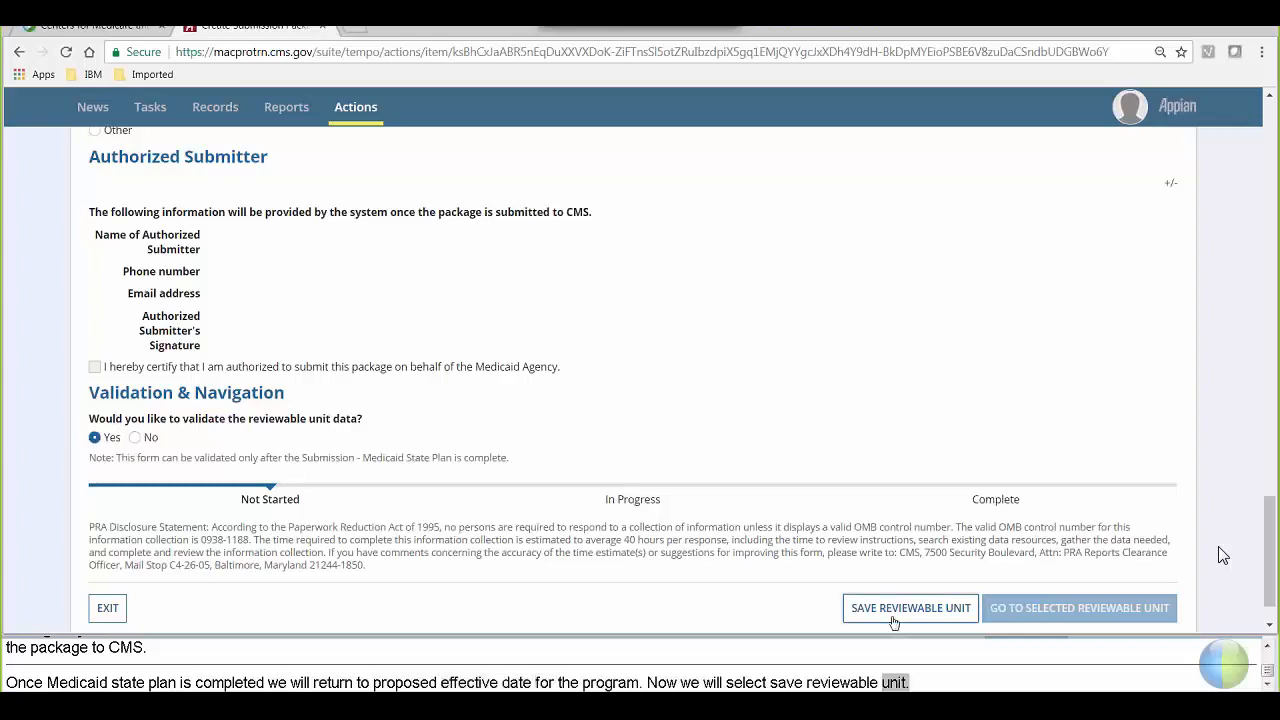
click(894, 620)
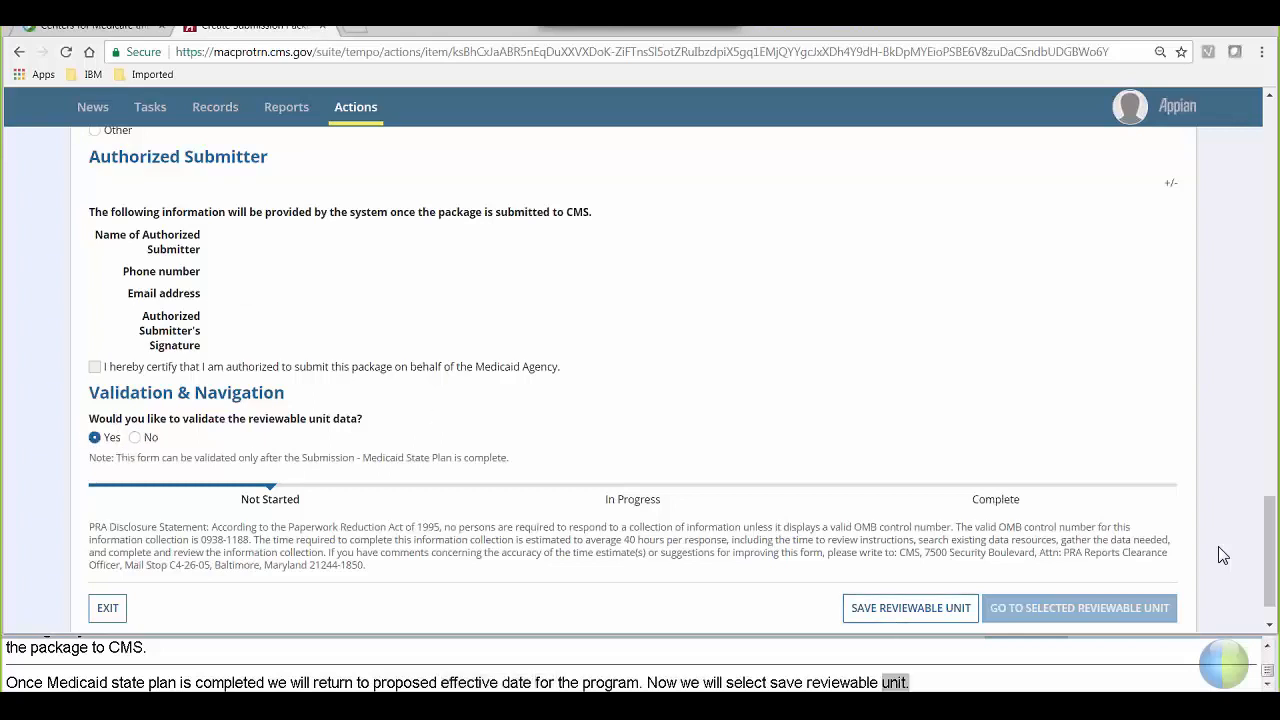
click(135, 438)
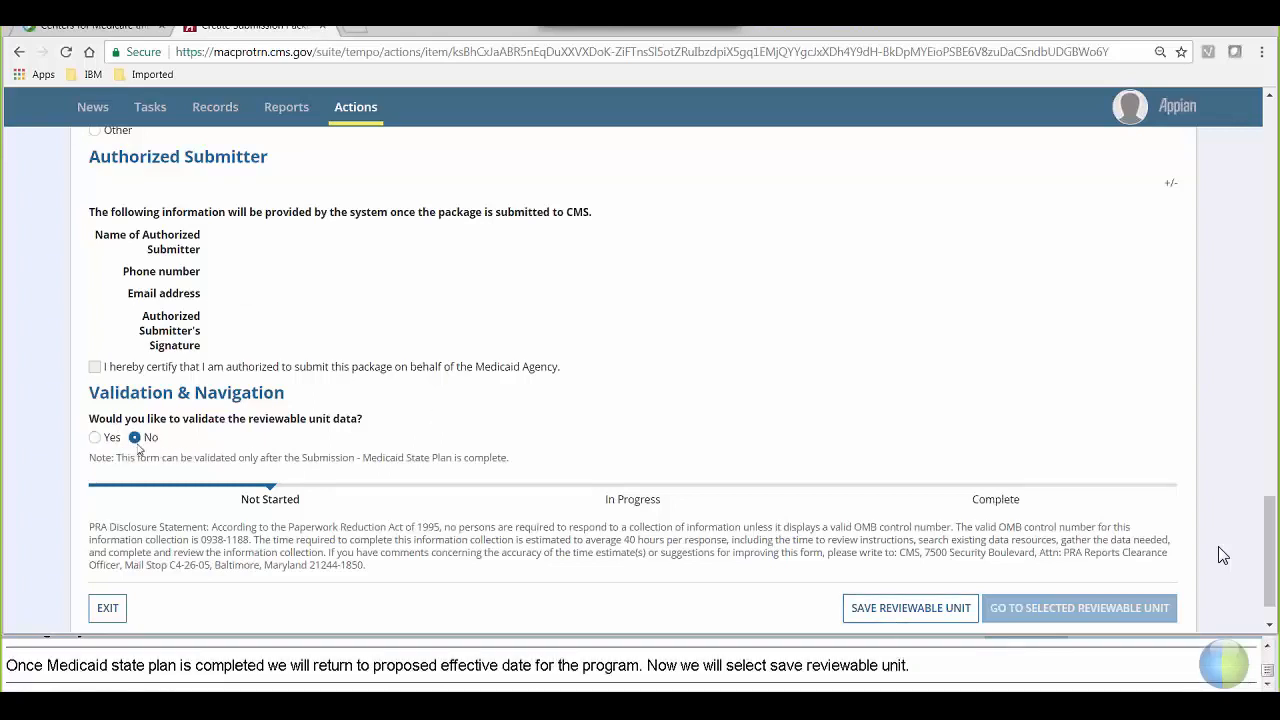
click(878, 610)
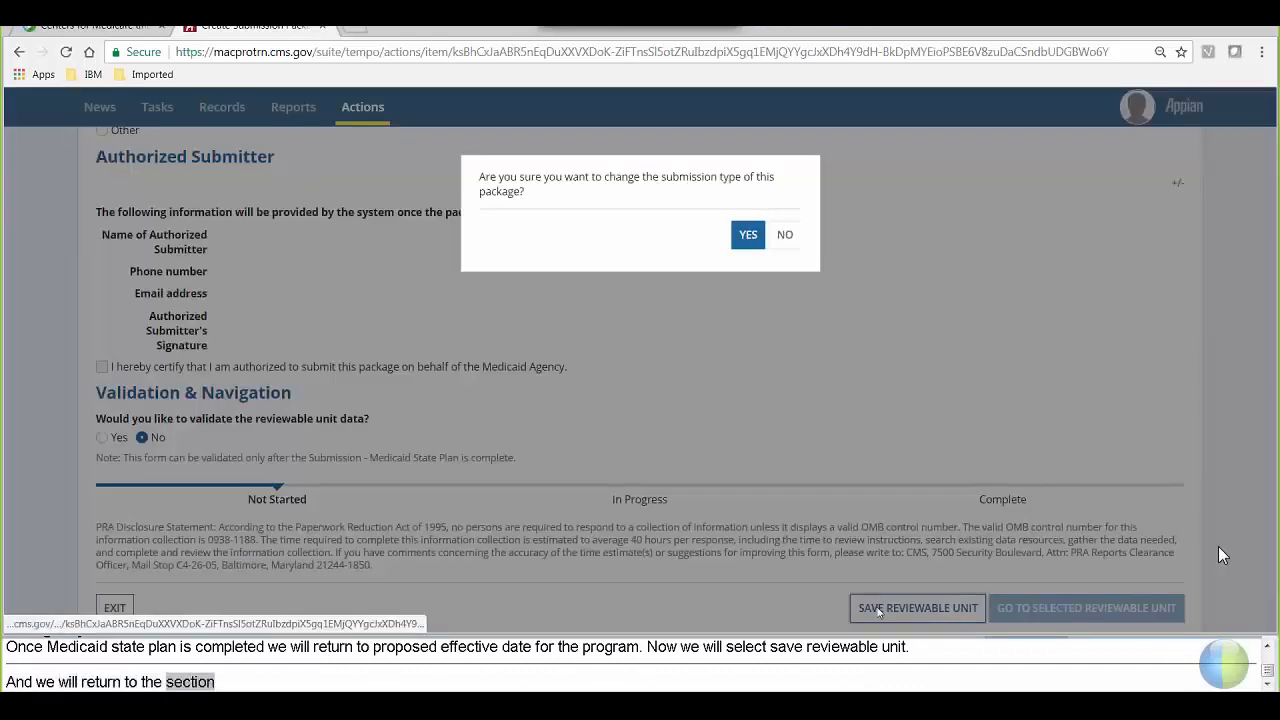
click(748, 236)
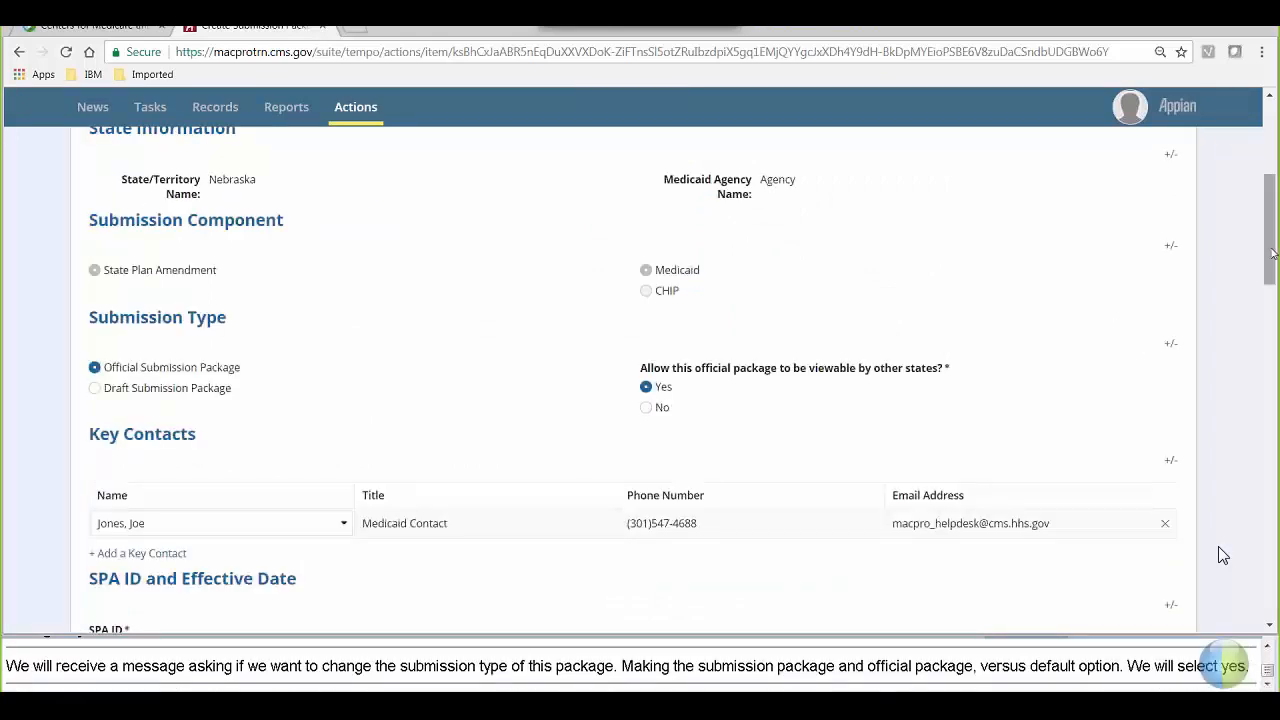
Go from the summary form to the Submission - Medicaid State Plan reviewable unit
drag(1272, 253, 1271, 271)
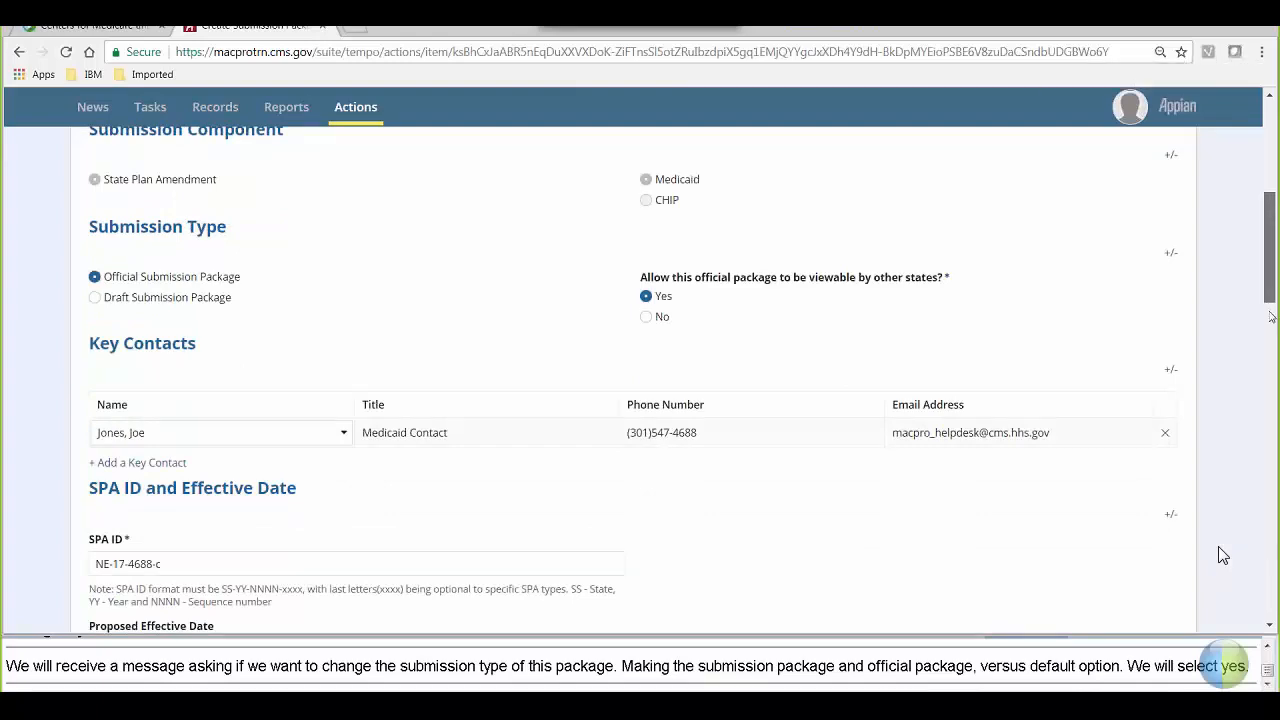
scroll(1222, 555, down, 15)
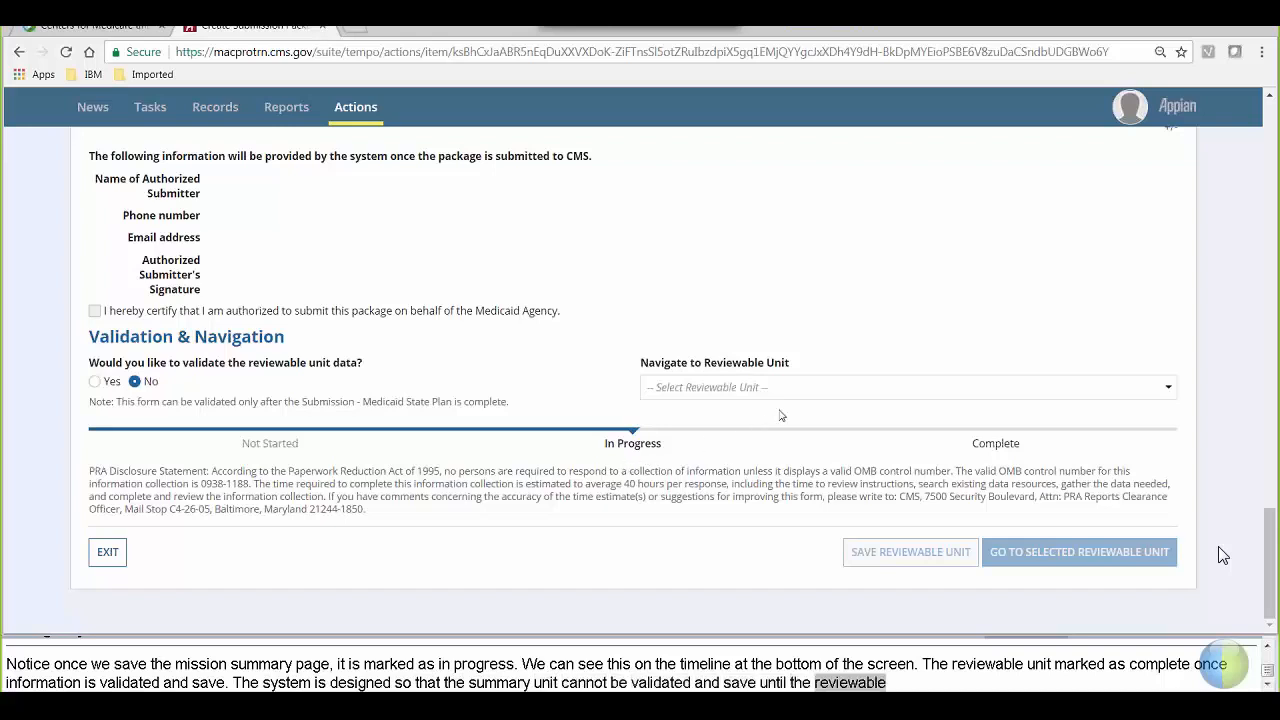
click(1169, 391)
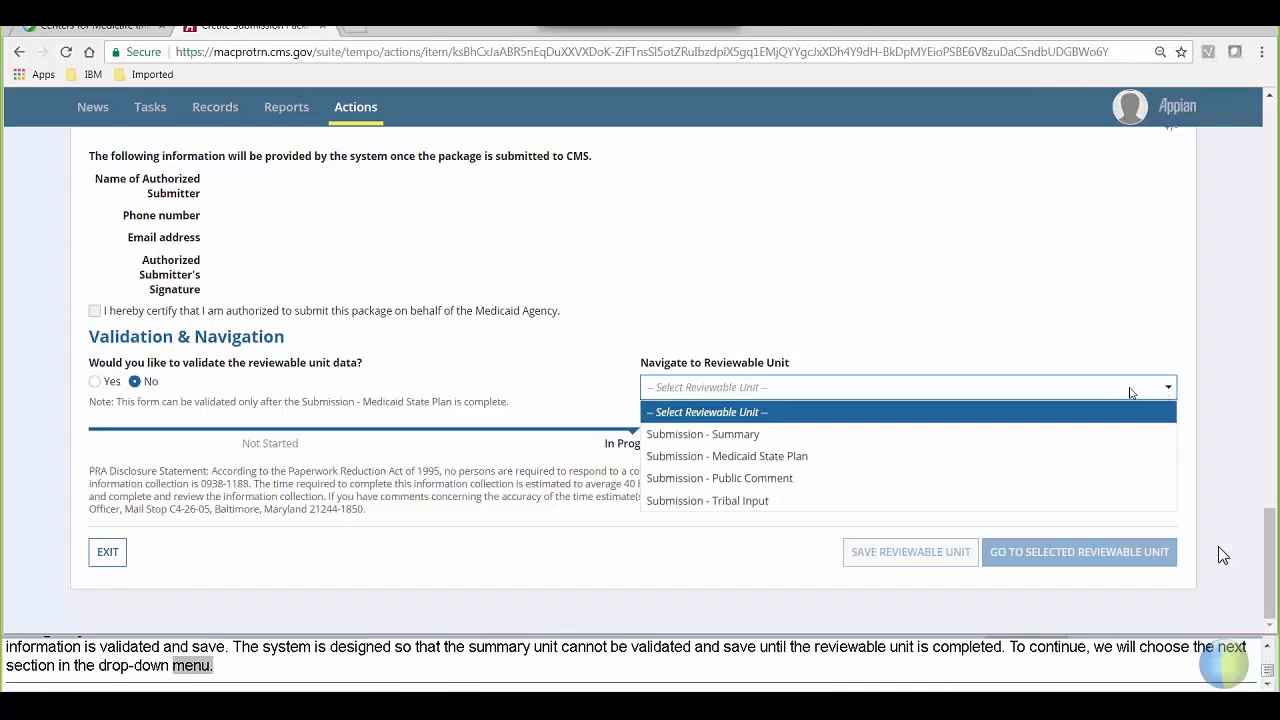
click(755, 460)
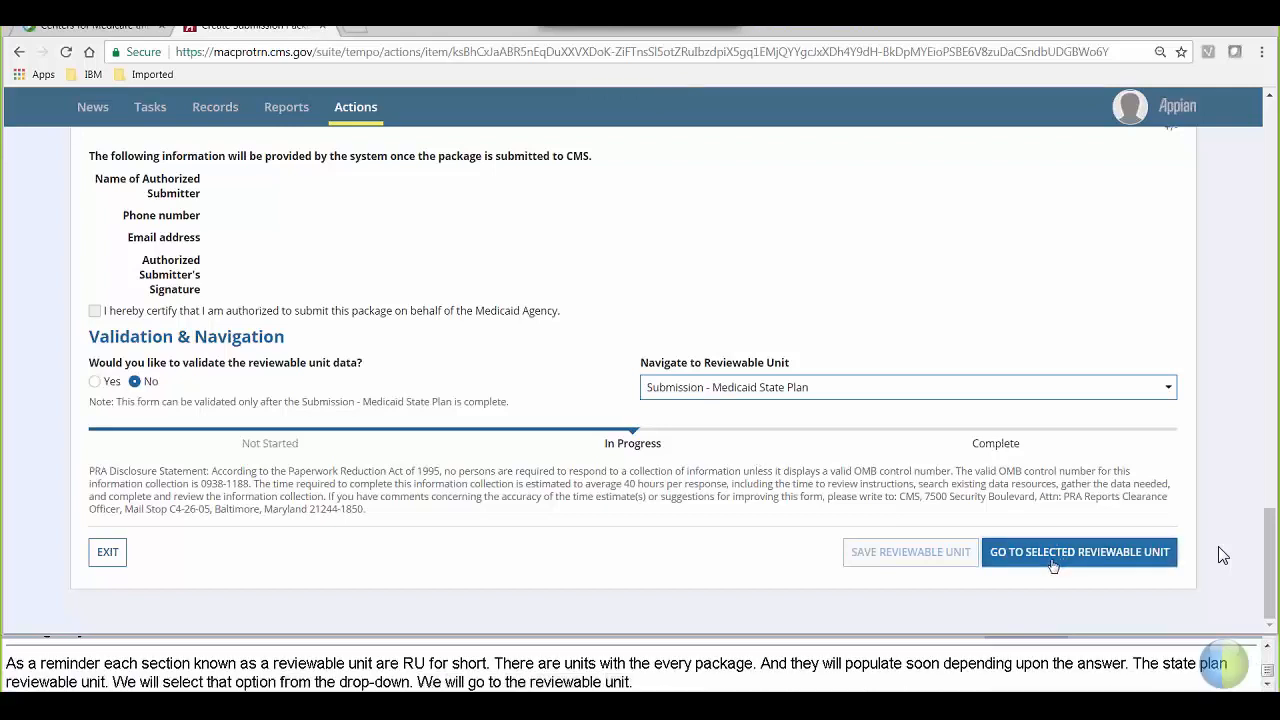
click(1052, 565)
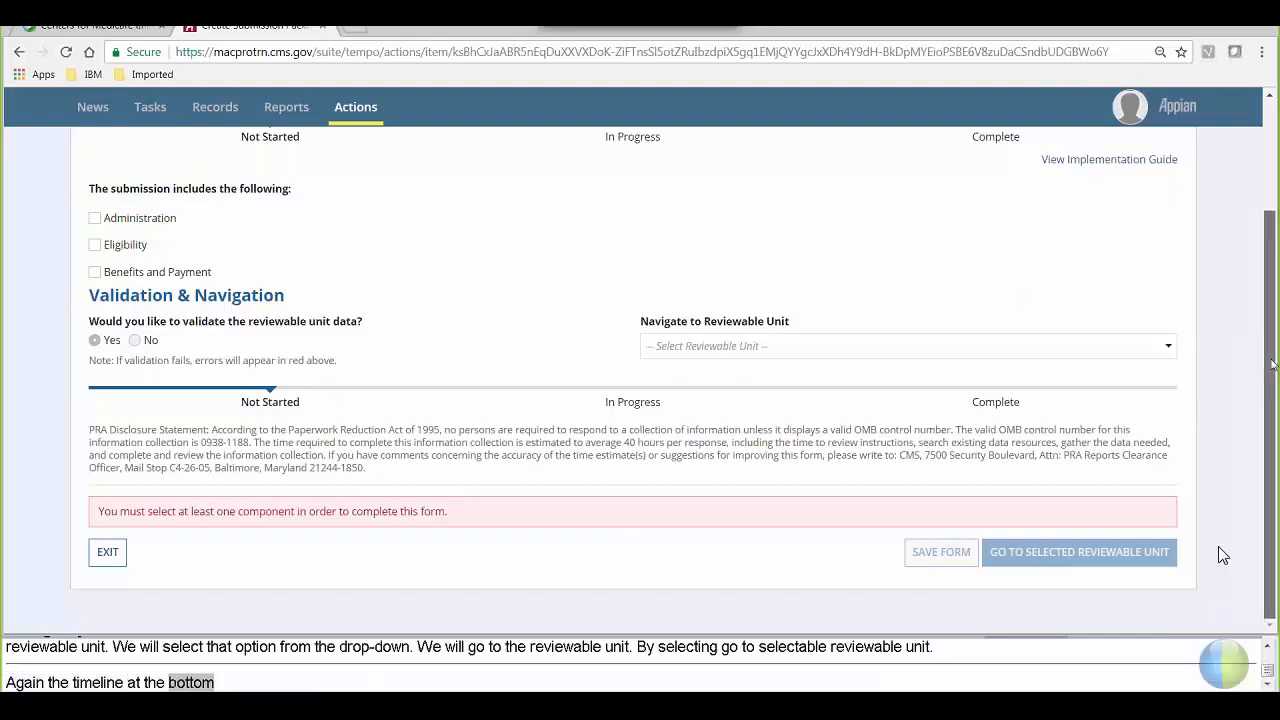
Include Eligibility in the submission, with methodologies for calculating income and resources and Financial Eligibility Requirements for Non-MAGI Groups
drag(1272, 365, 1263, 205)
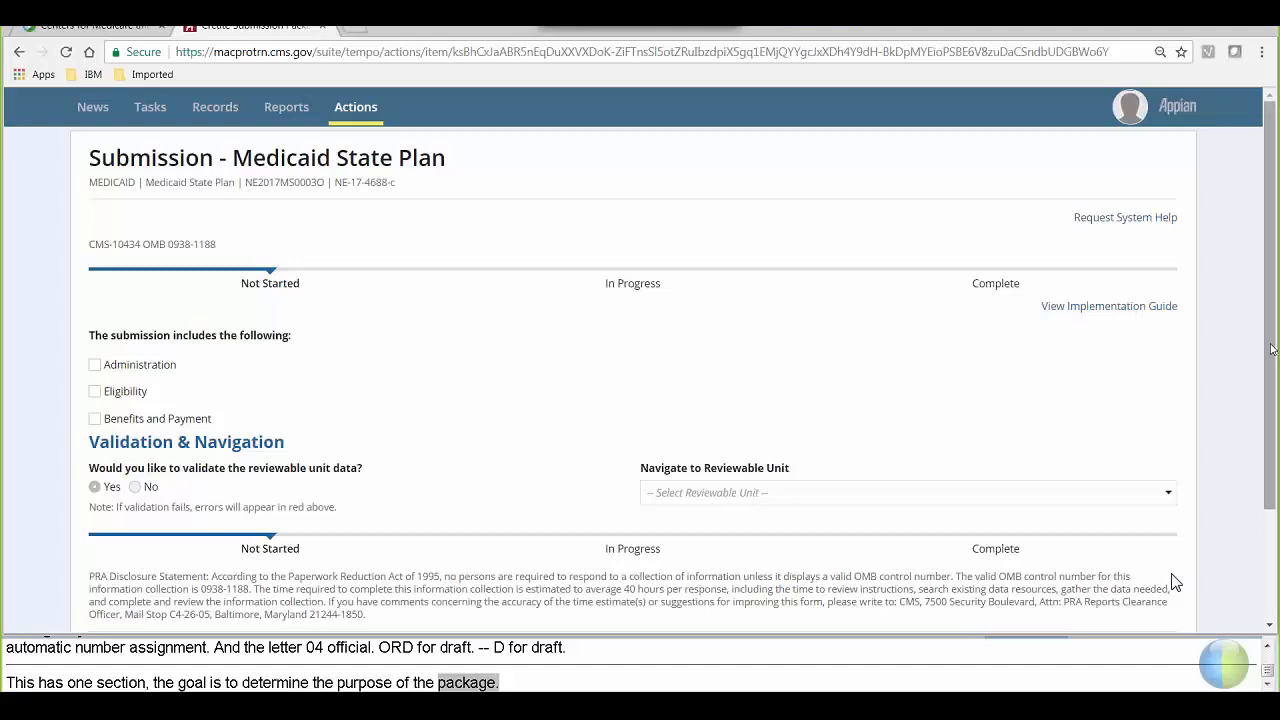
drag(1272, 350, 1272, 411)
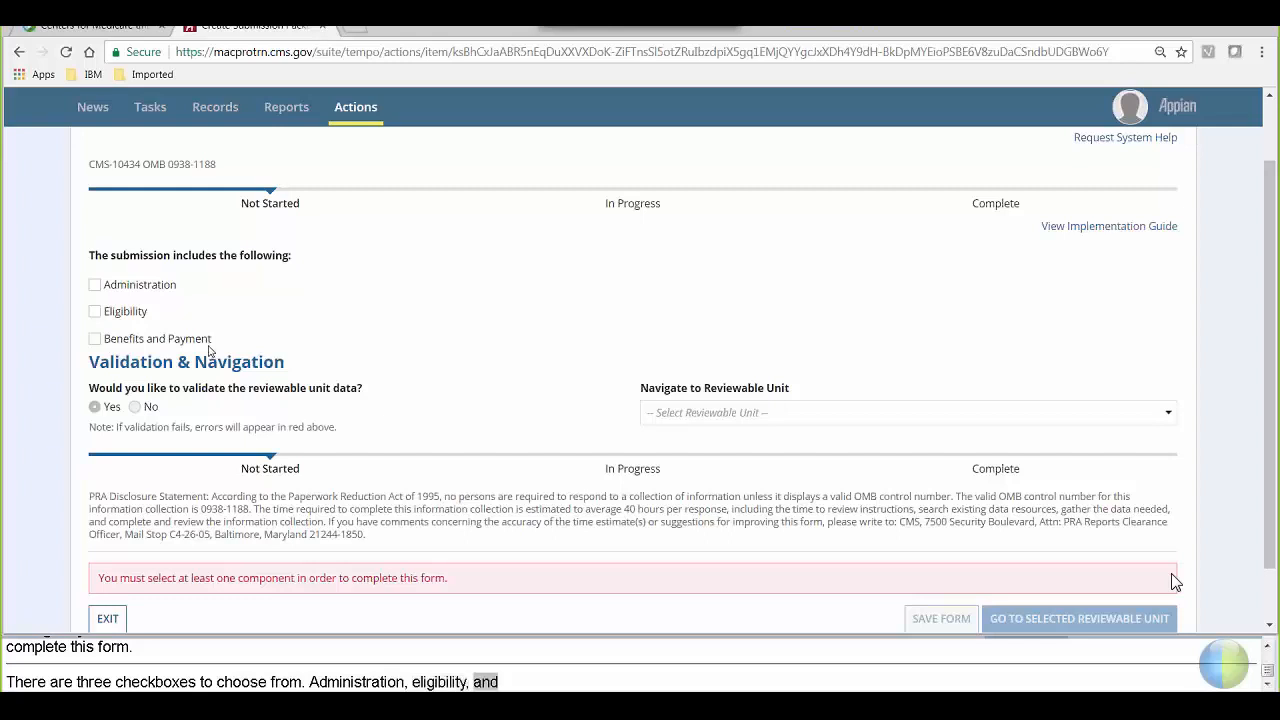
click(96, 313)
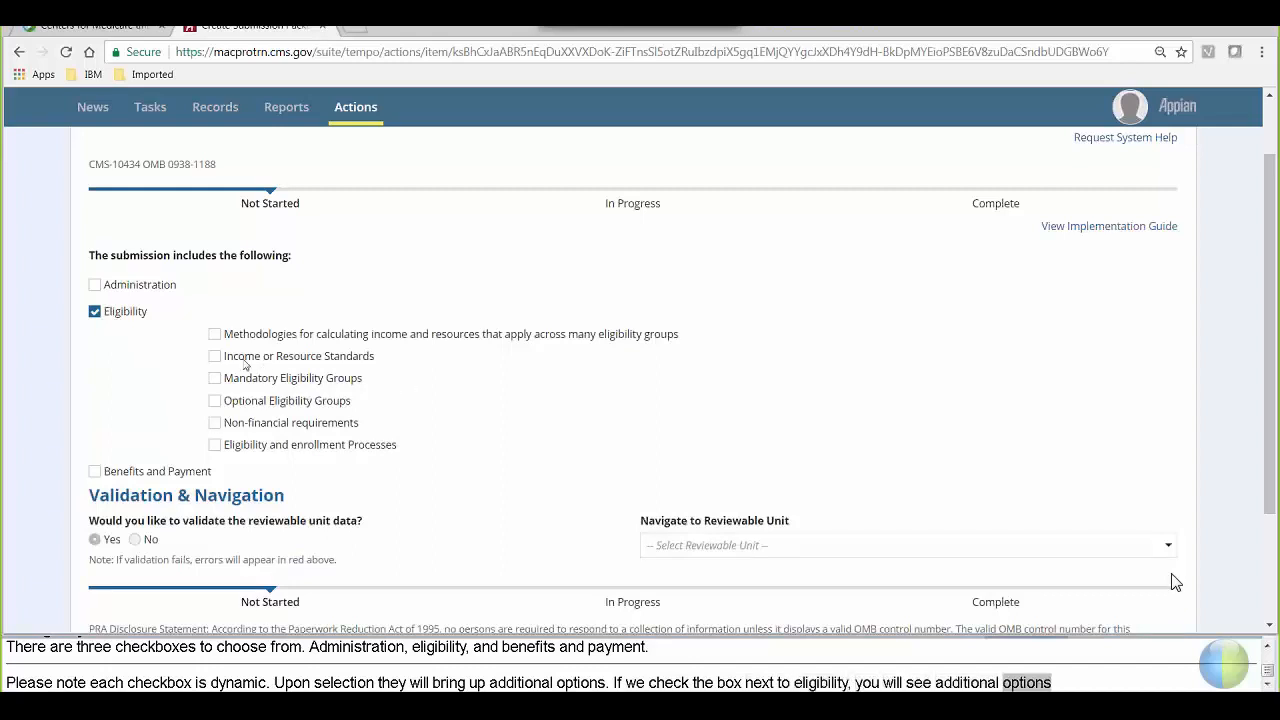
click(214, 335)
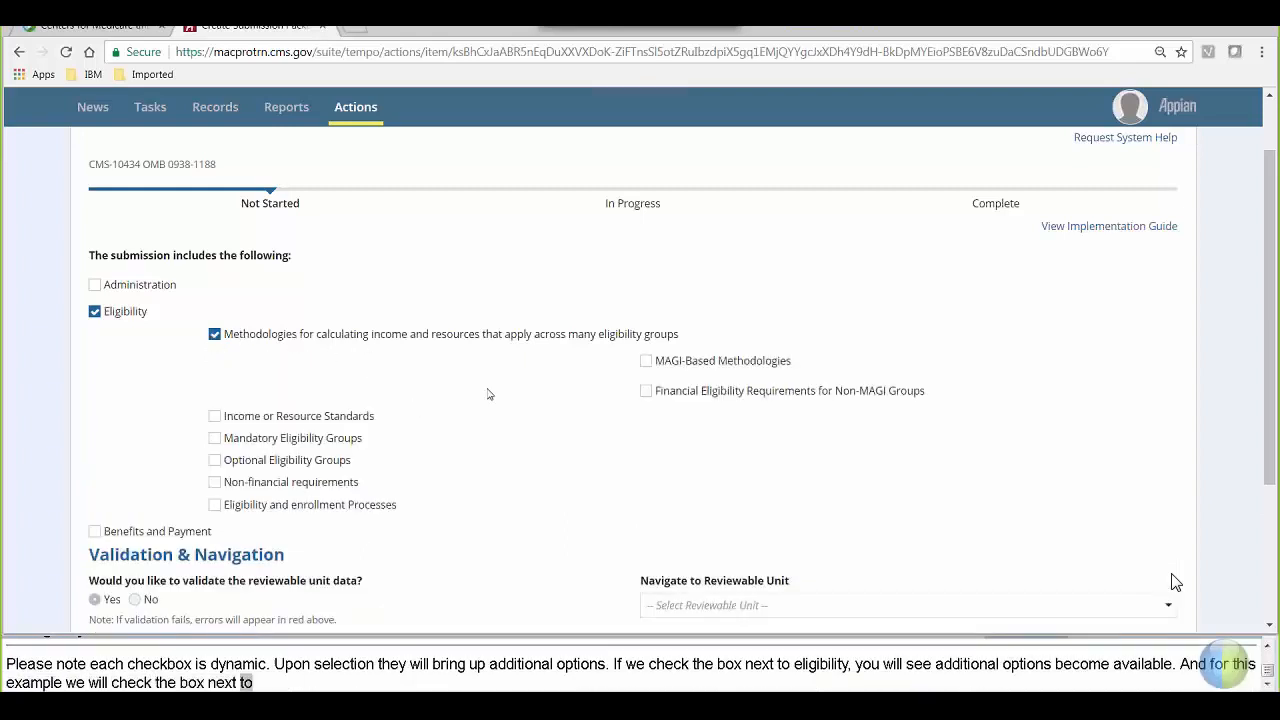
click(645, 392)
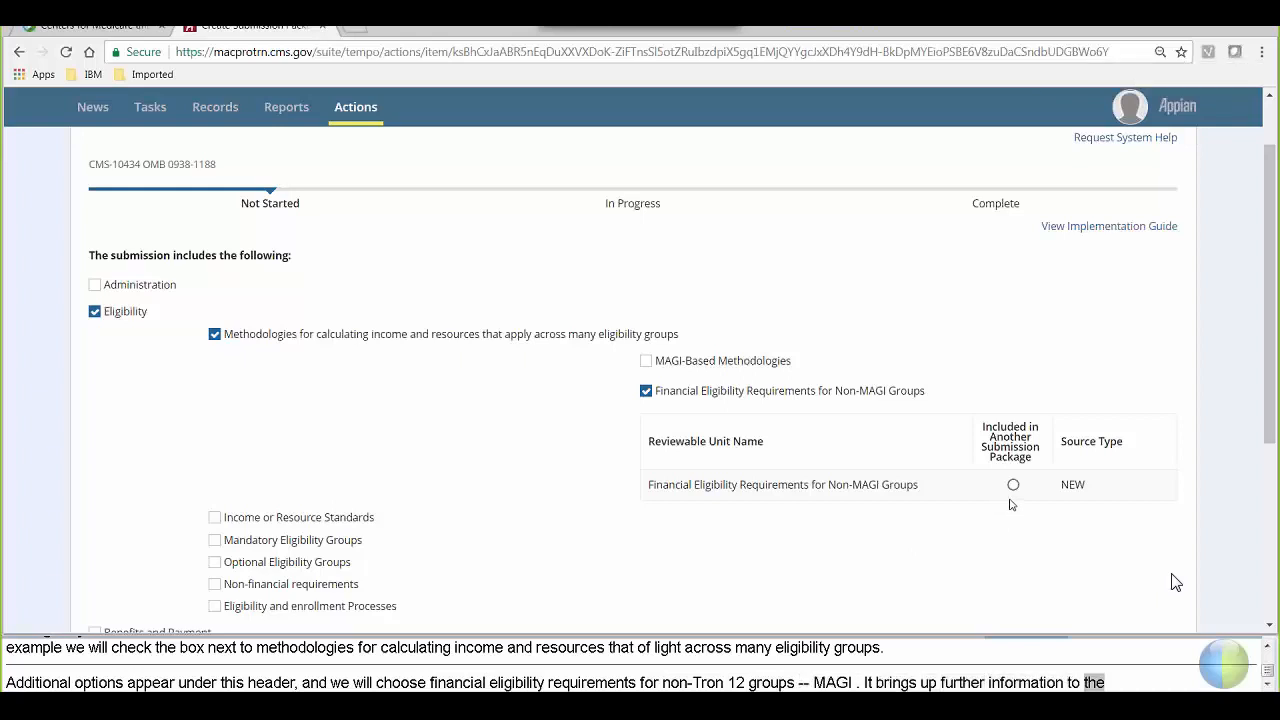
mouse_move(1013, 493)
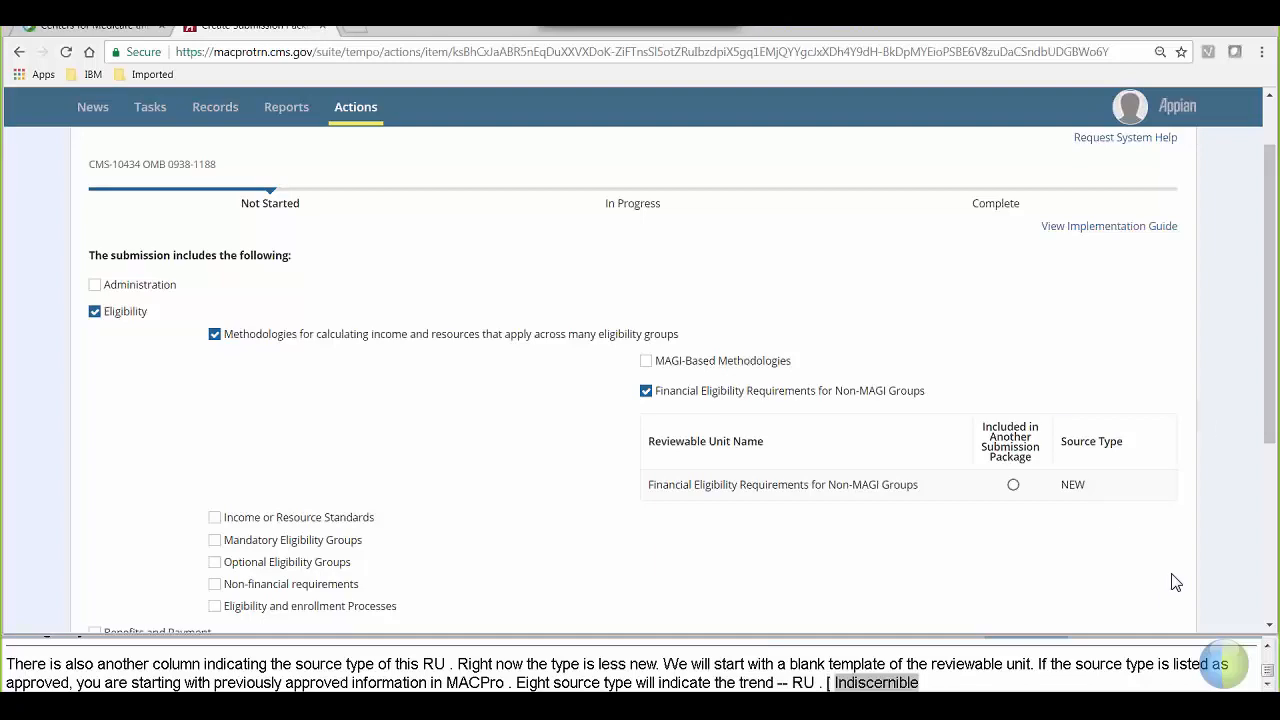
Save the Submission - Medicaid State Plan form with the selected eligibility components
drag(1270, 399, 1266, 467)
scroll(1175, 583, down, 2)
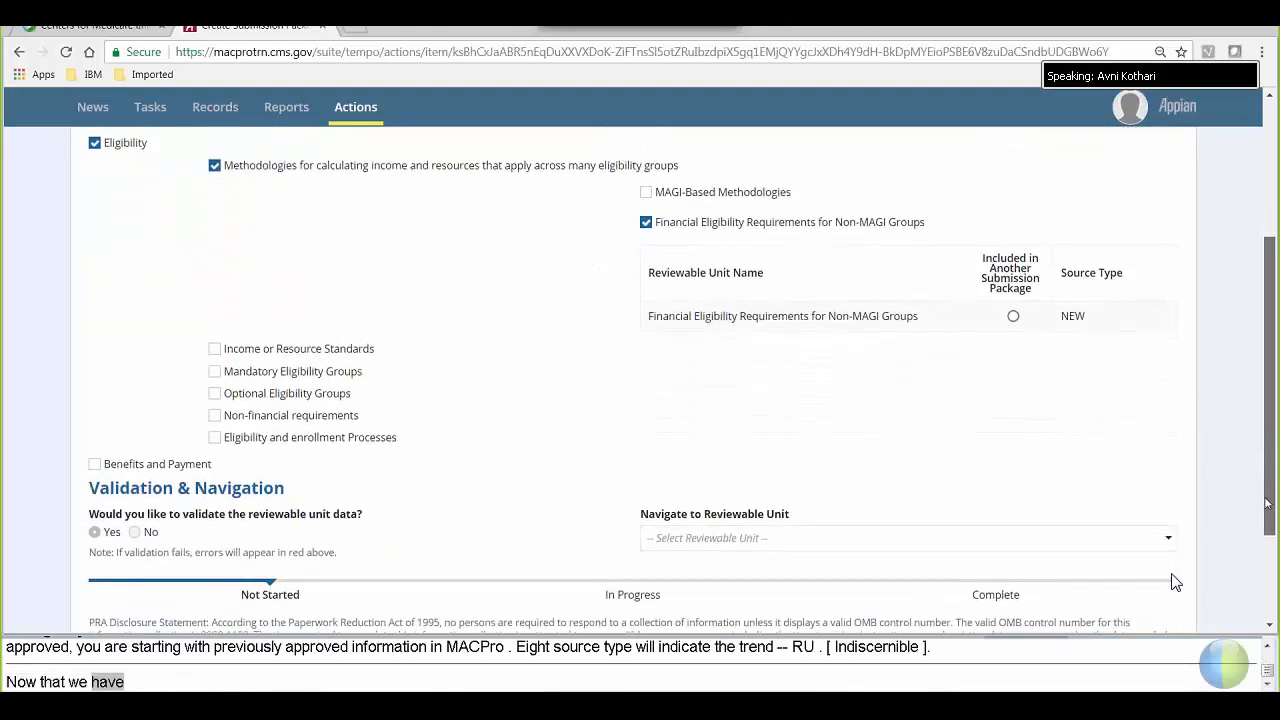
scroll(1175, 583, down, 1)
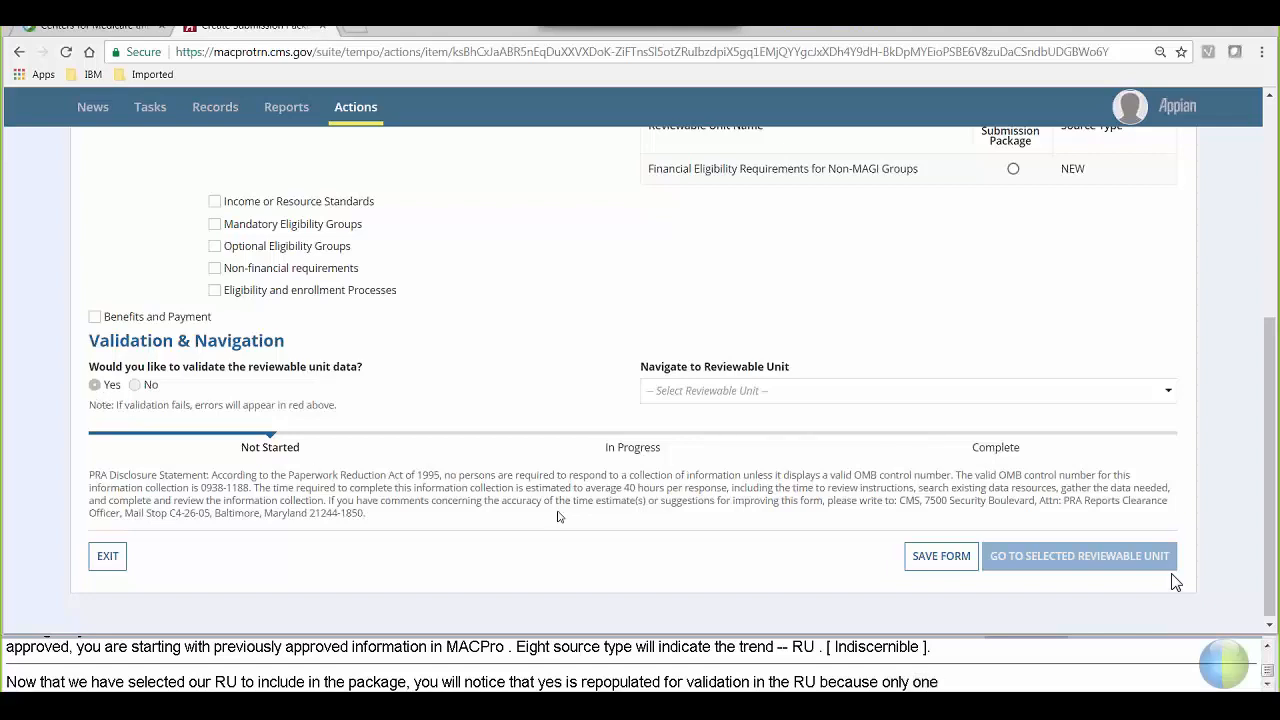
click(922, 568)
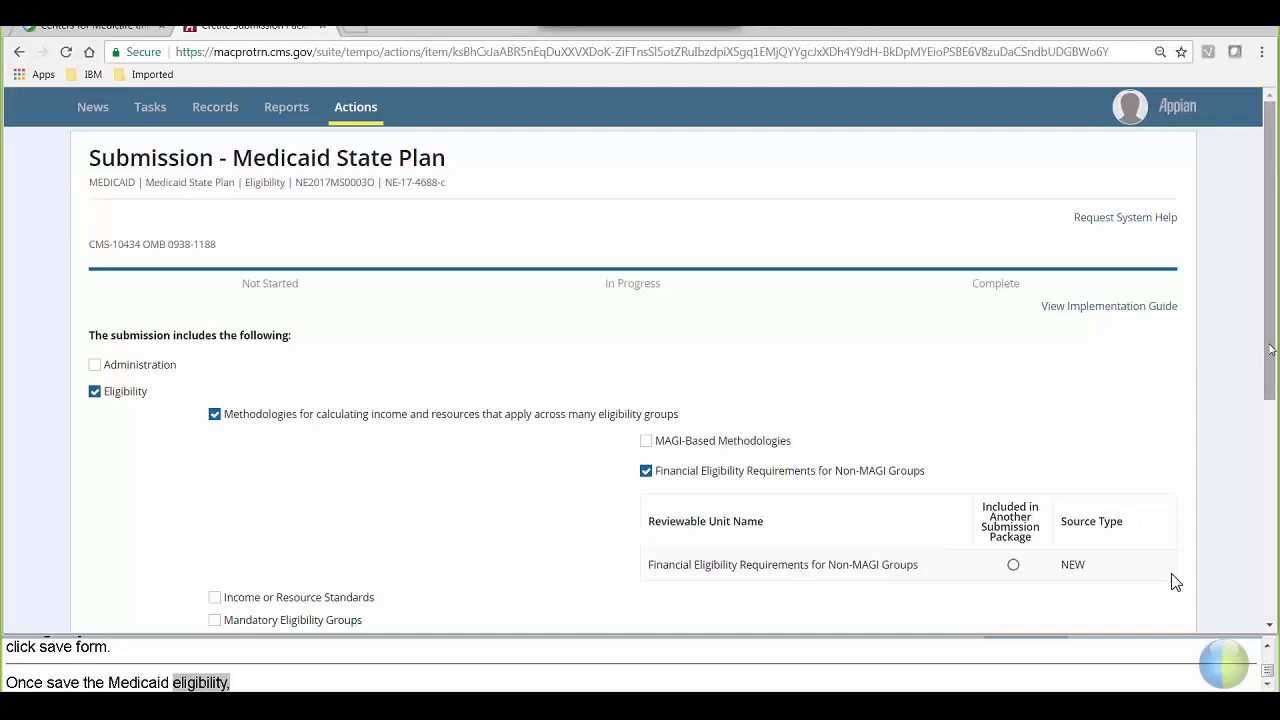
Go from the Medicaid State Plan form to the Submission - Public Comment reviewable unit
drag(1271, 349, 1268, 553)
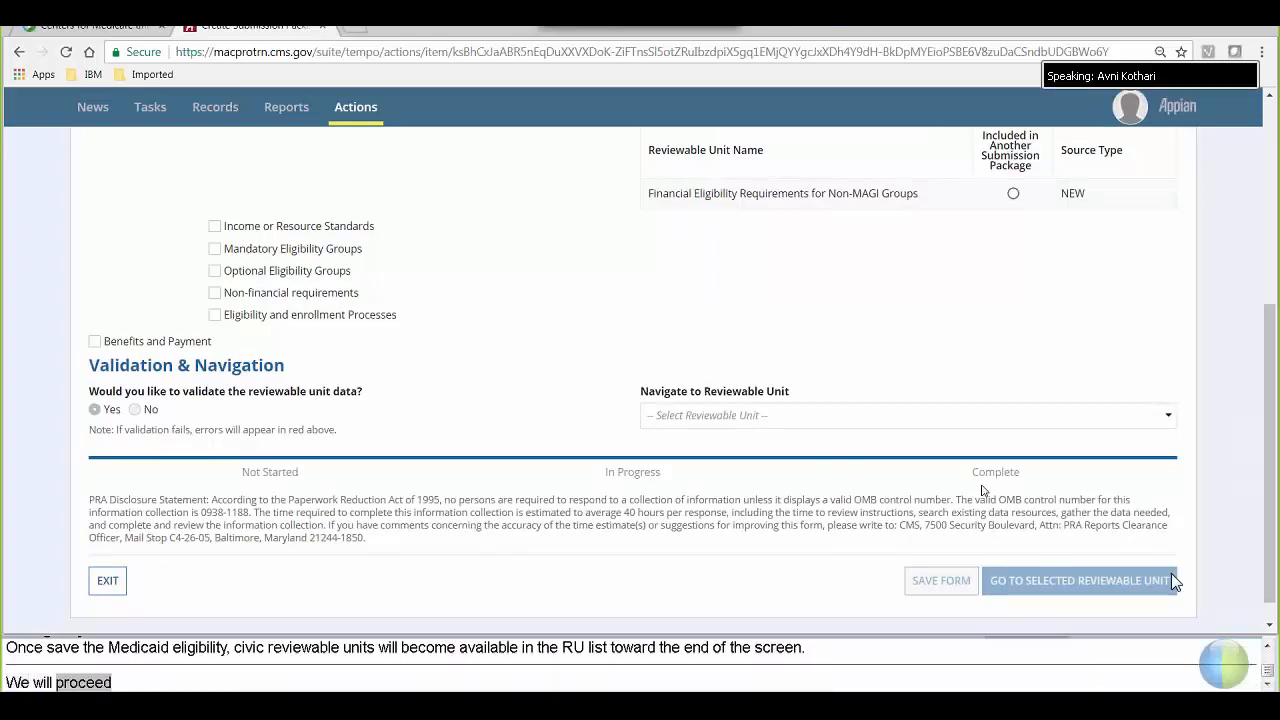
click(974, 418)
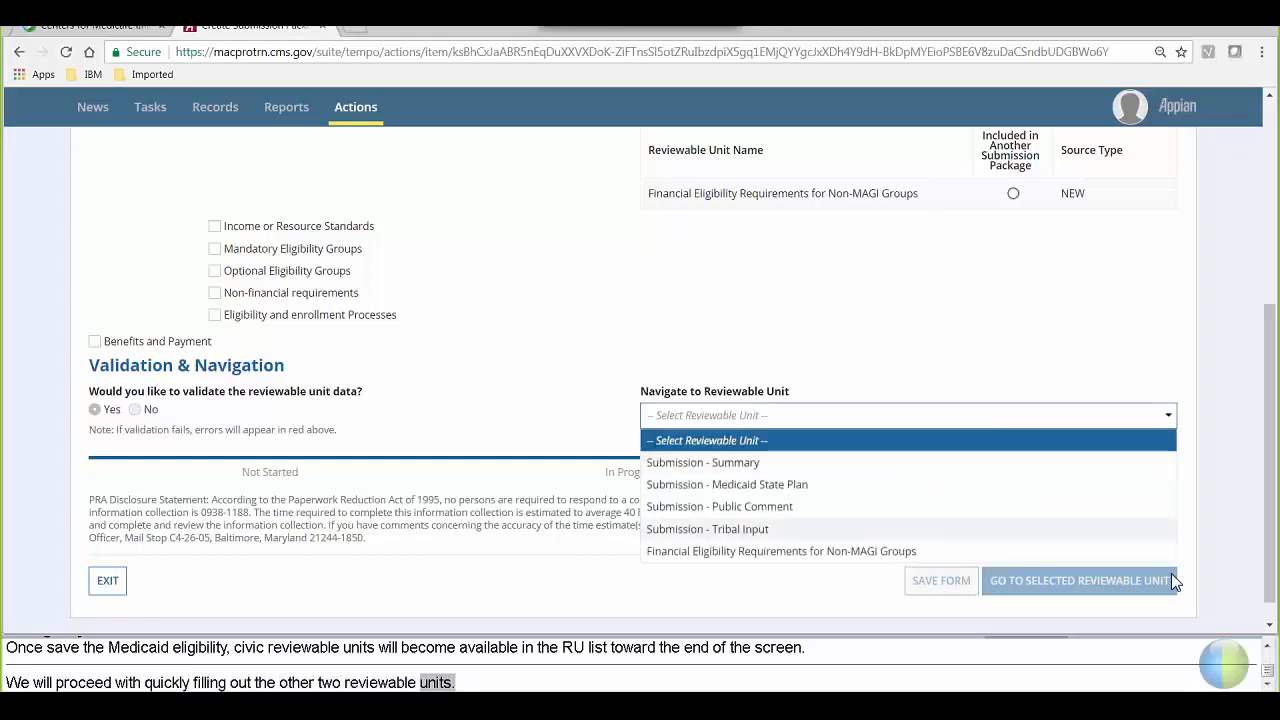
click(751, 508)
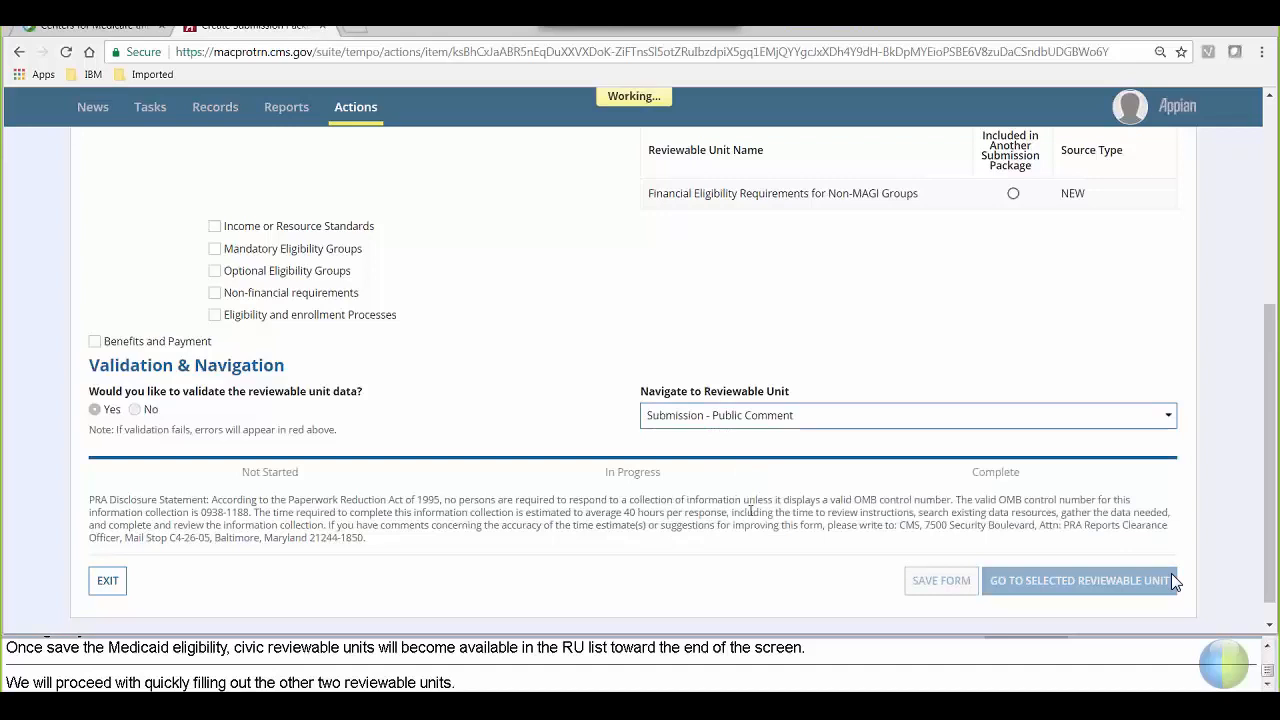
click(1054, 583)
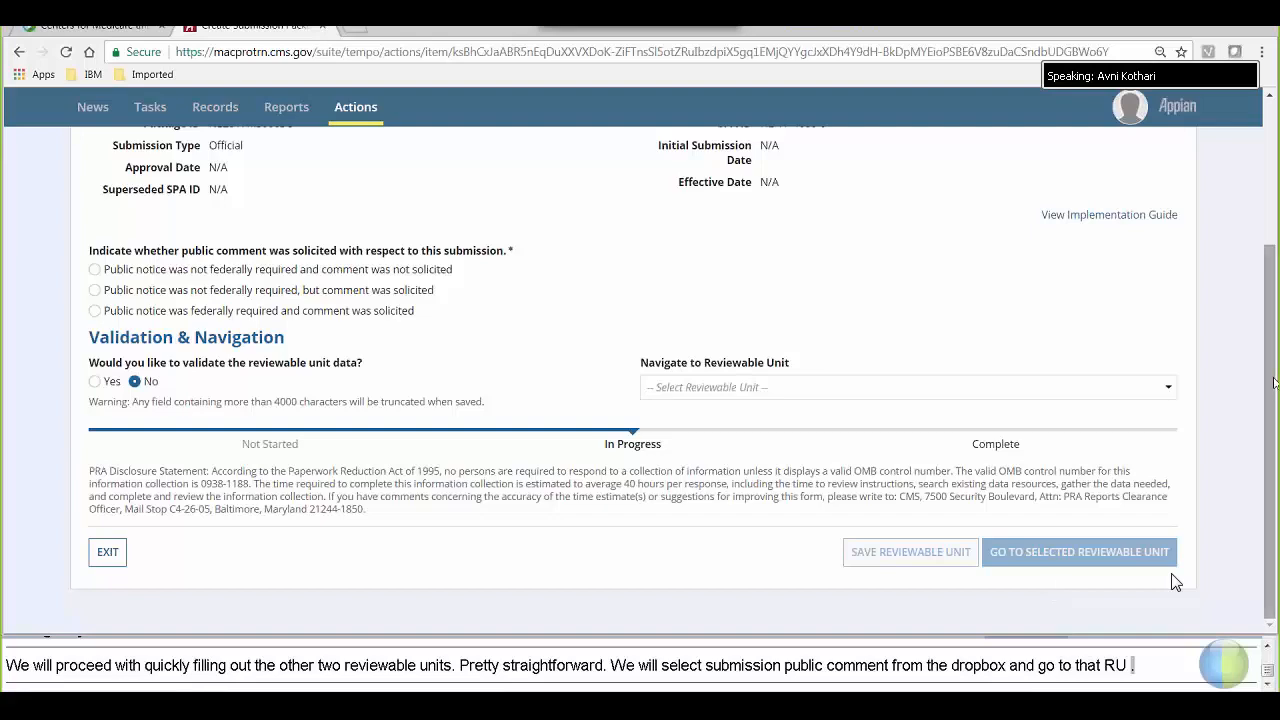
Indicate that public notice was not federally required and comment was not solicited, and save the reviewable unit with validation set to Yes
drag(1275, 383, 1259, 257)
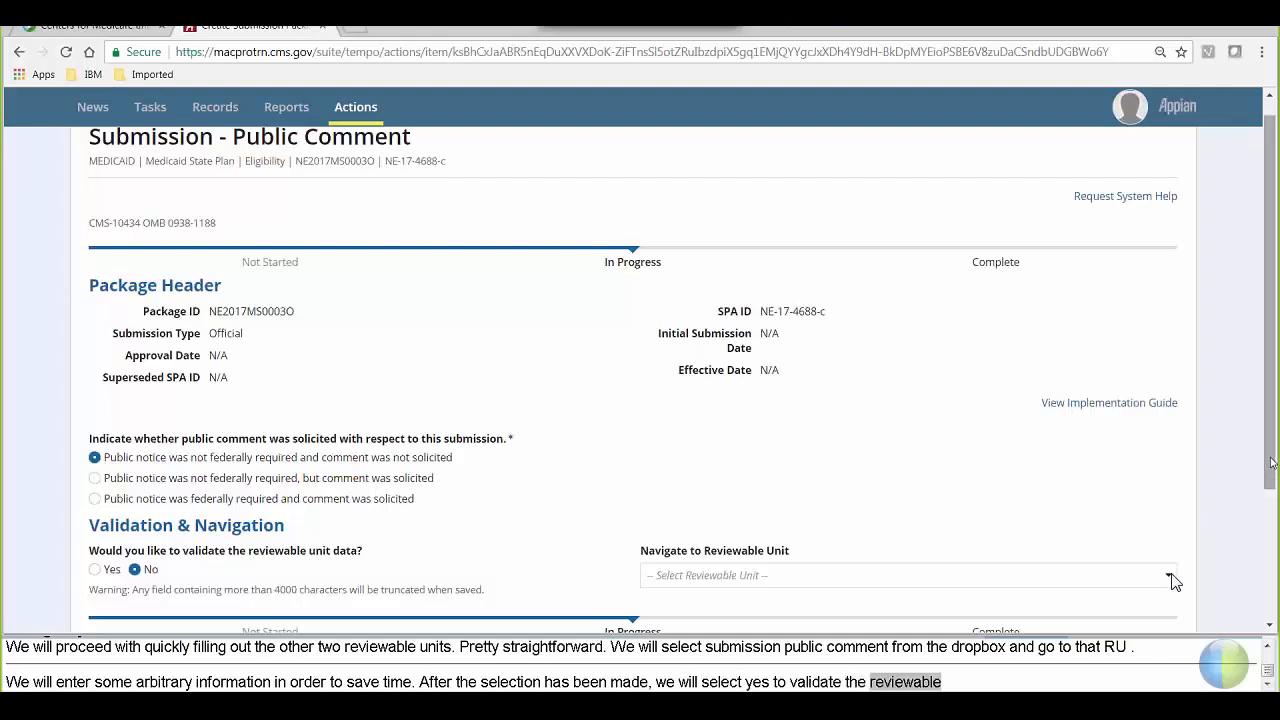
scroll(1272, 462, down, 1)
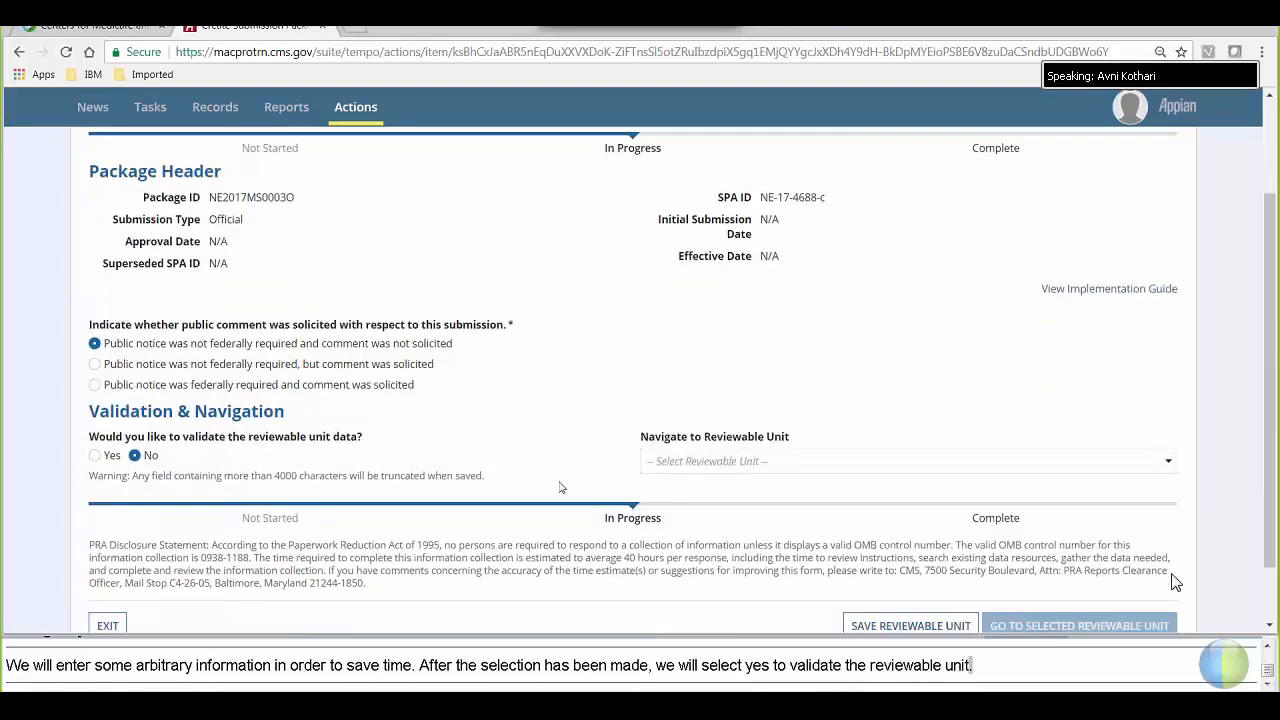
click(95, 456)
click(877, 626)
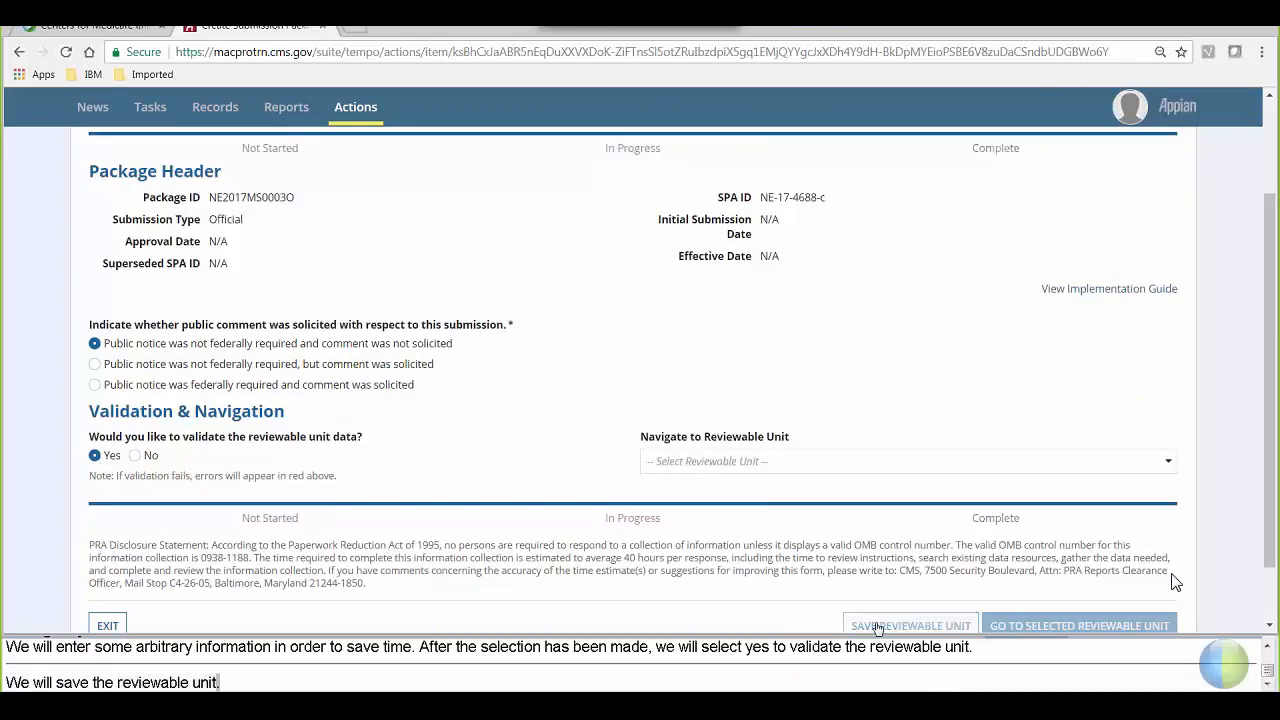
Go from the public comment form to the Submission - Tribal Input reviewable unit
click(961, 459)
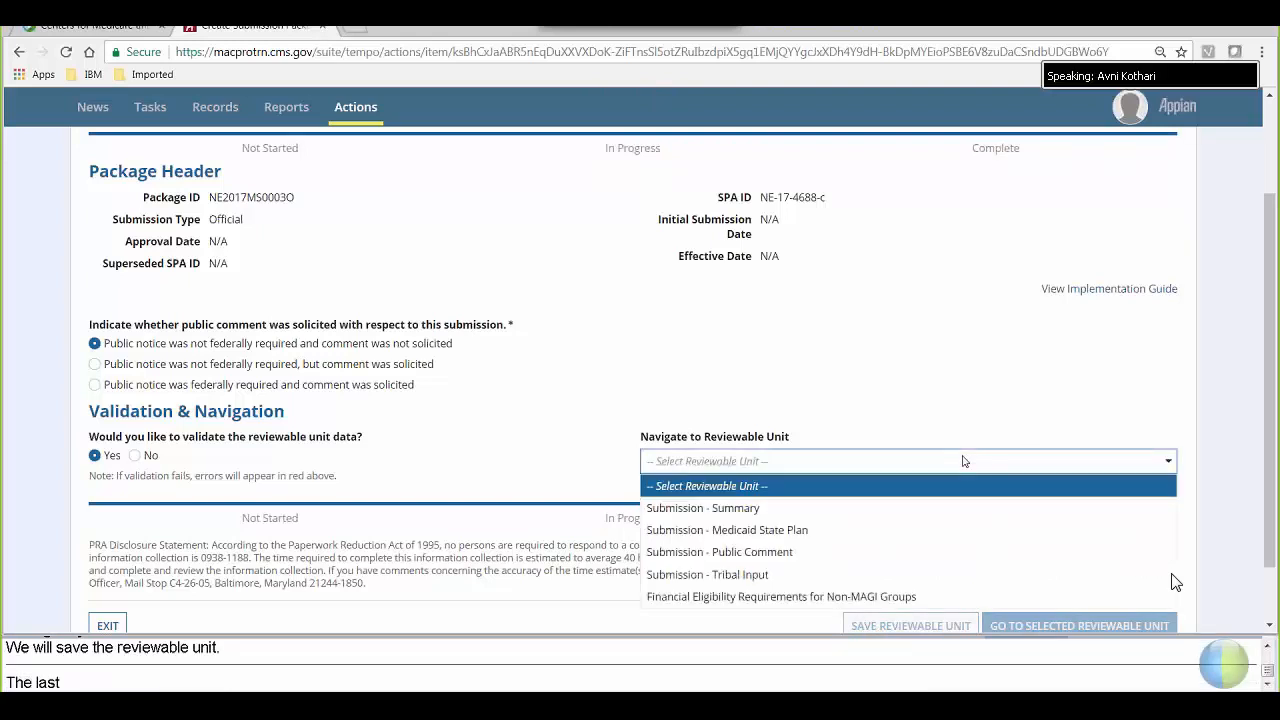
click(786, 583)
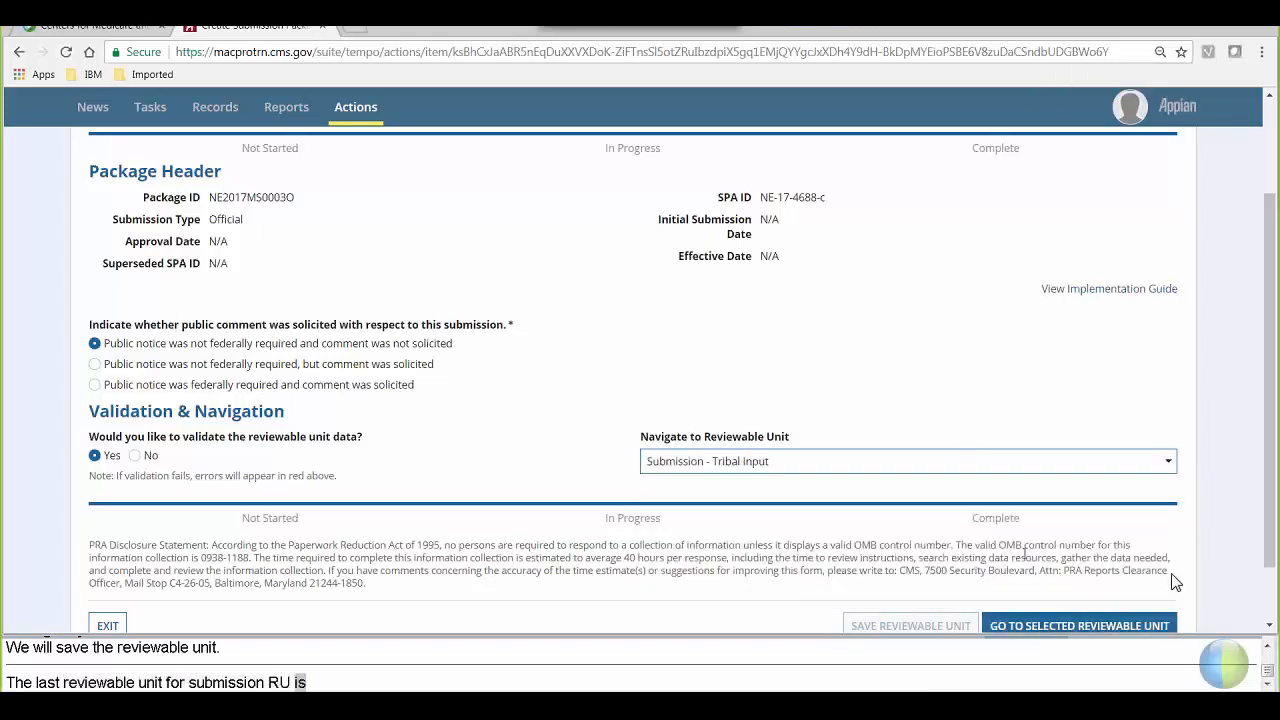
click(1132, 627)
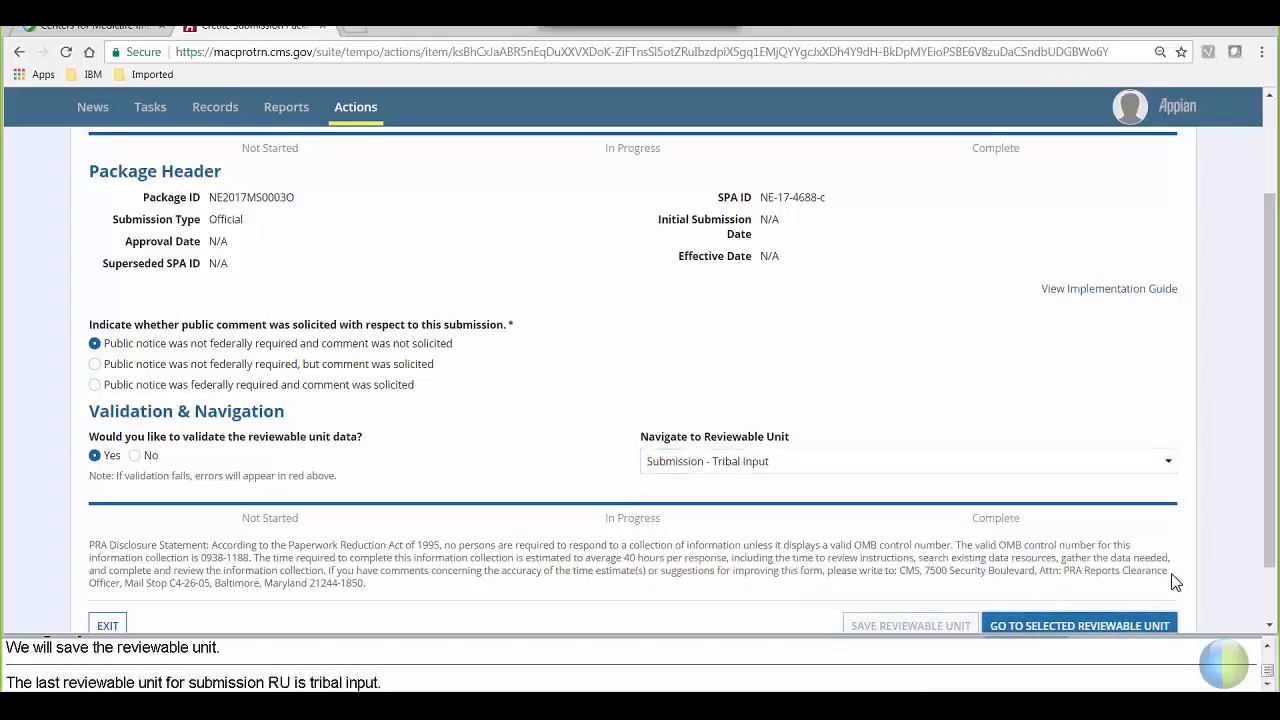
click(1136, 627)
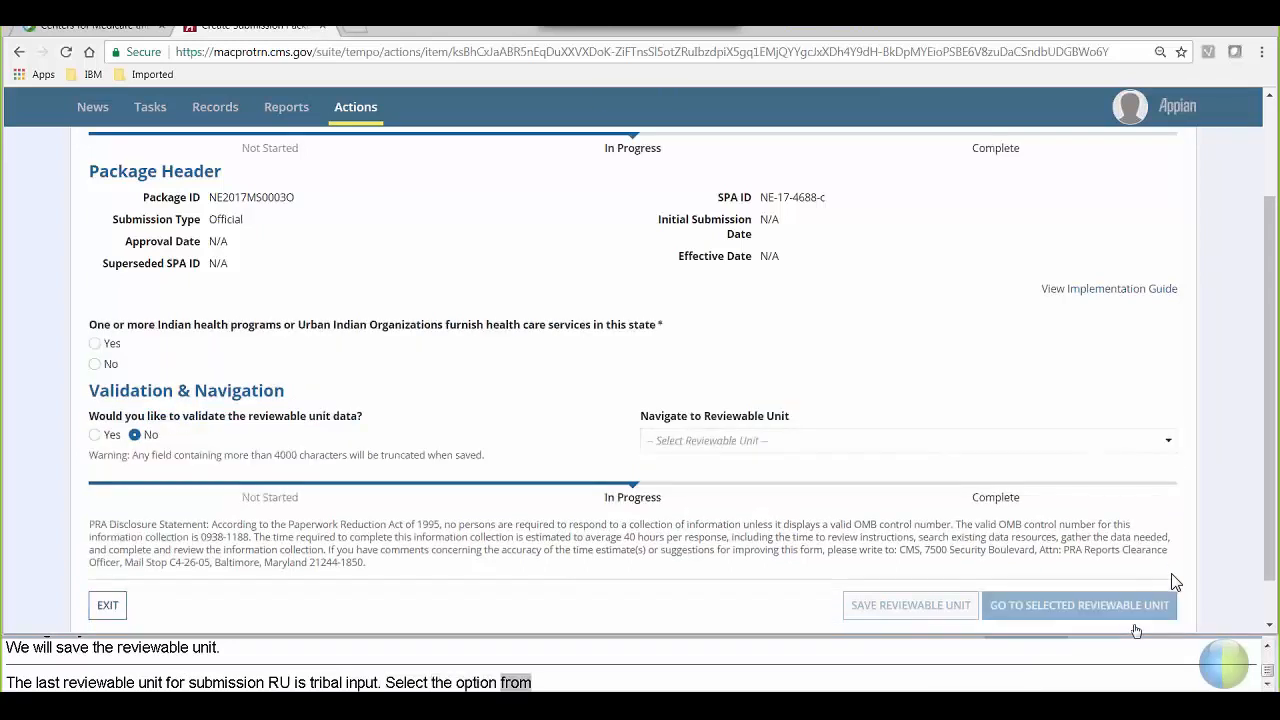
Answer No to Indian health programs or Urban Indian Organizations furnishing services in the state, and save the unit with validation set to Yes
mouse_move(1273, 500)
mouse_down()
mouse_move(1266, 478)
mouse_move(1267, 494)
mouse_up()
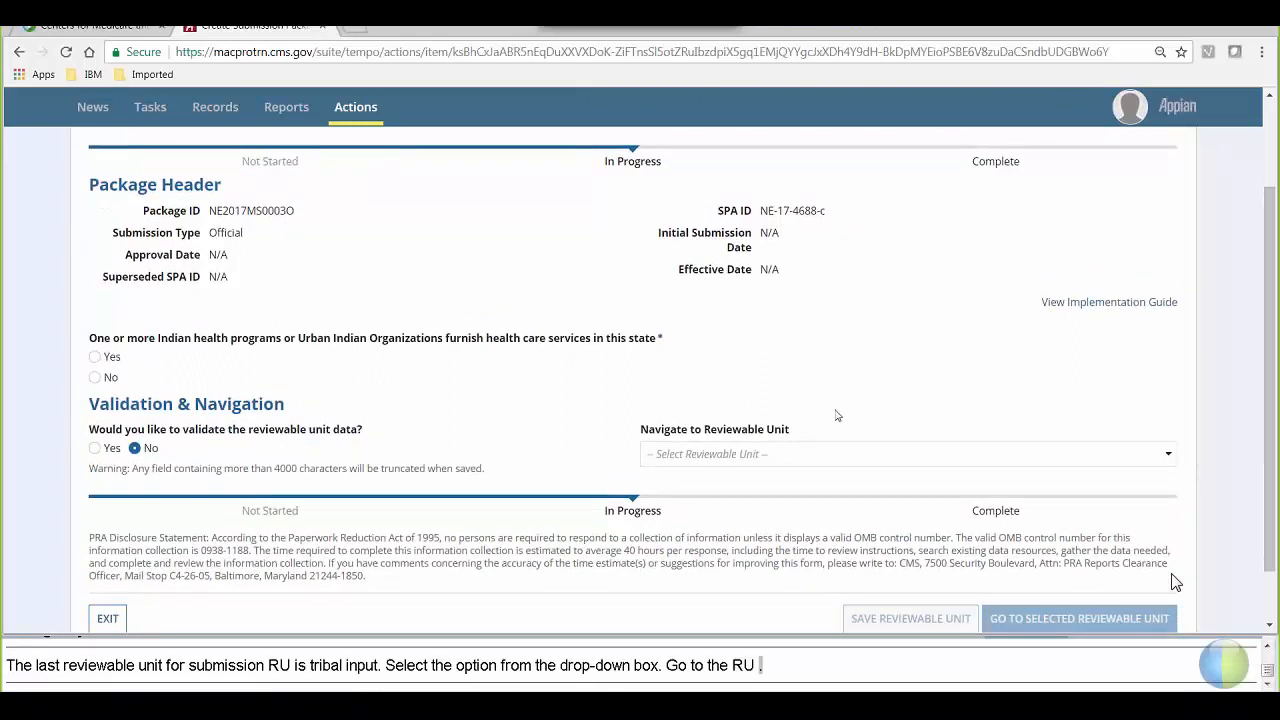
click(95, 378)
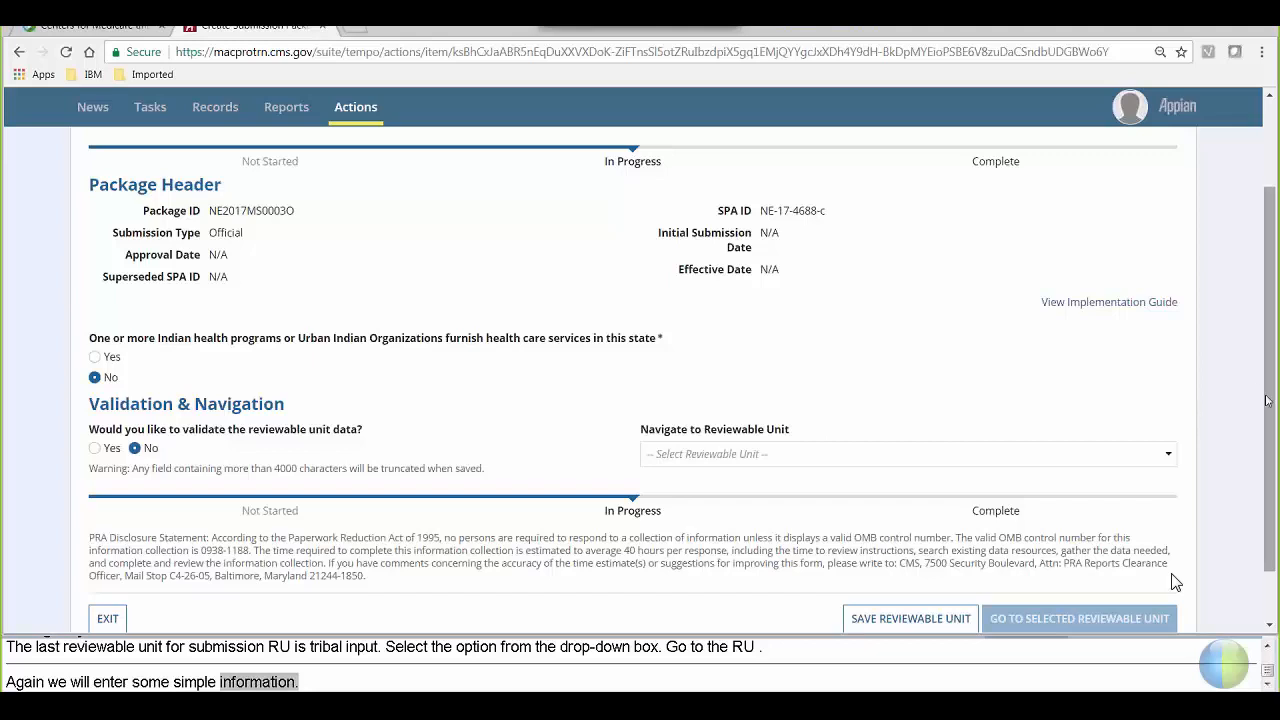
scroll(1176, 583, down, 1)
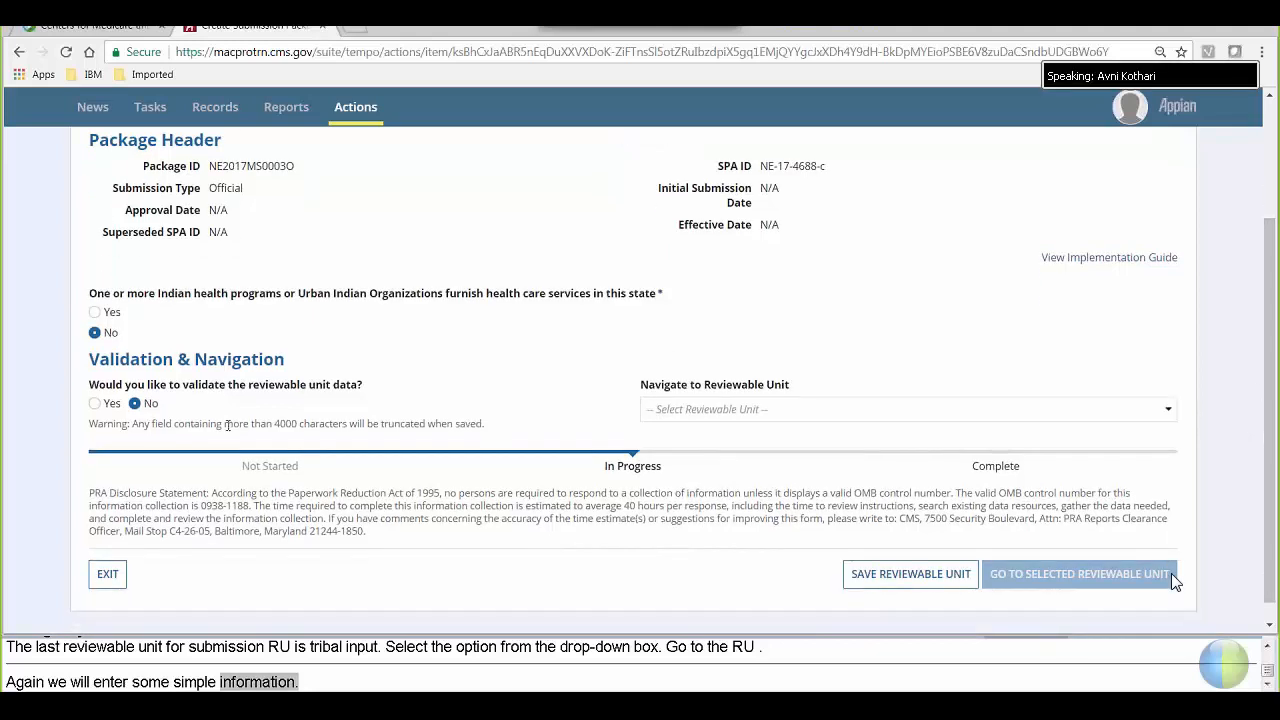
click(94, 404)
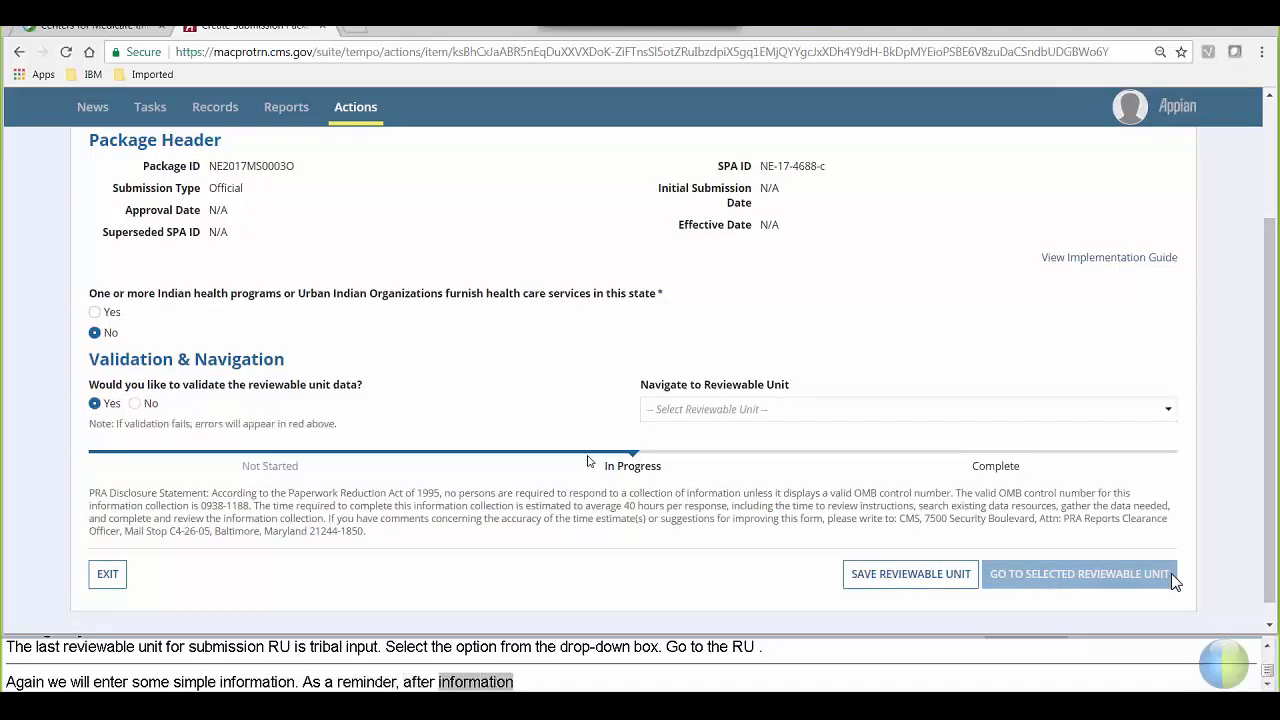
click(866, 582)
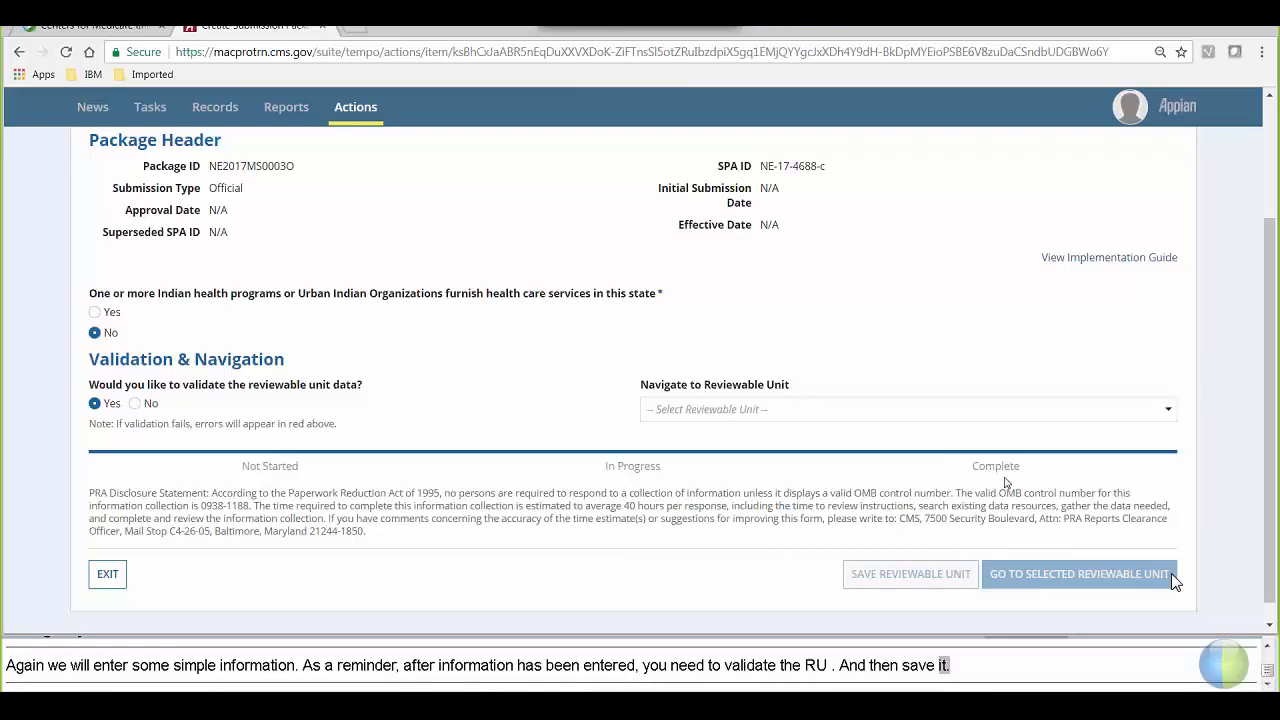
Go from the tribal input form to the Financial Eligibility Requirements for Non-MAGI Groups reviewable unit
click(958, 418)
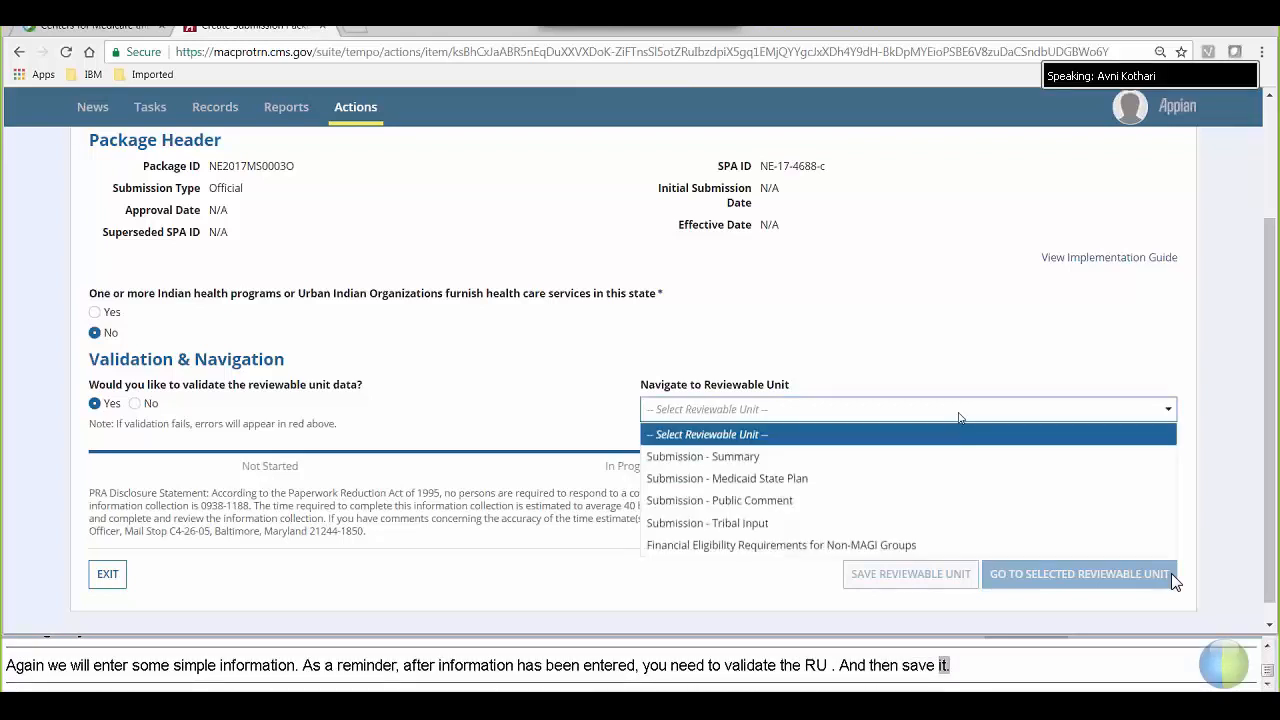
click(930, 549)
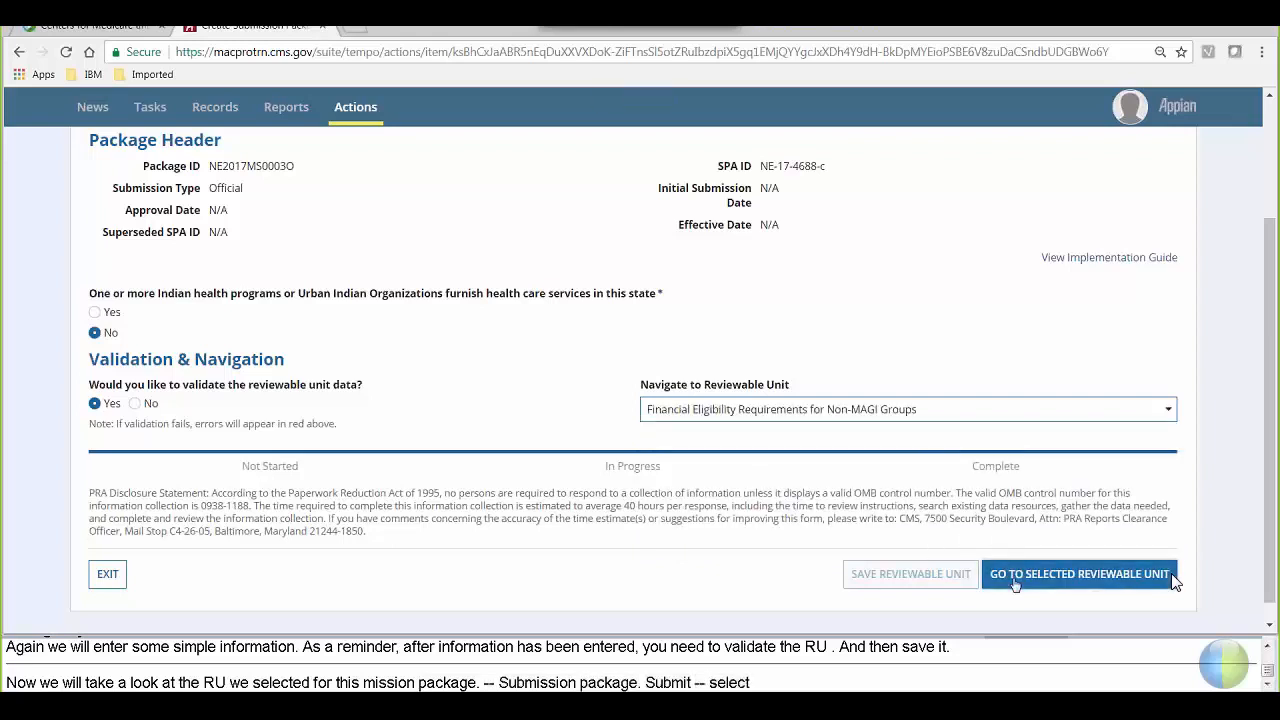
click(1174, 582)
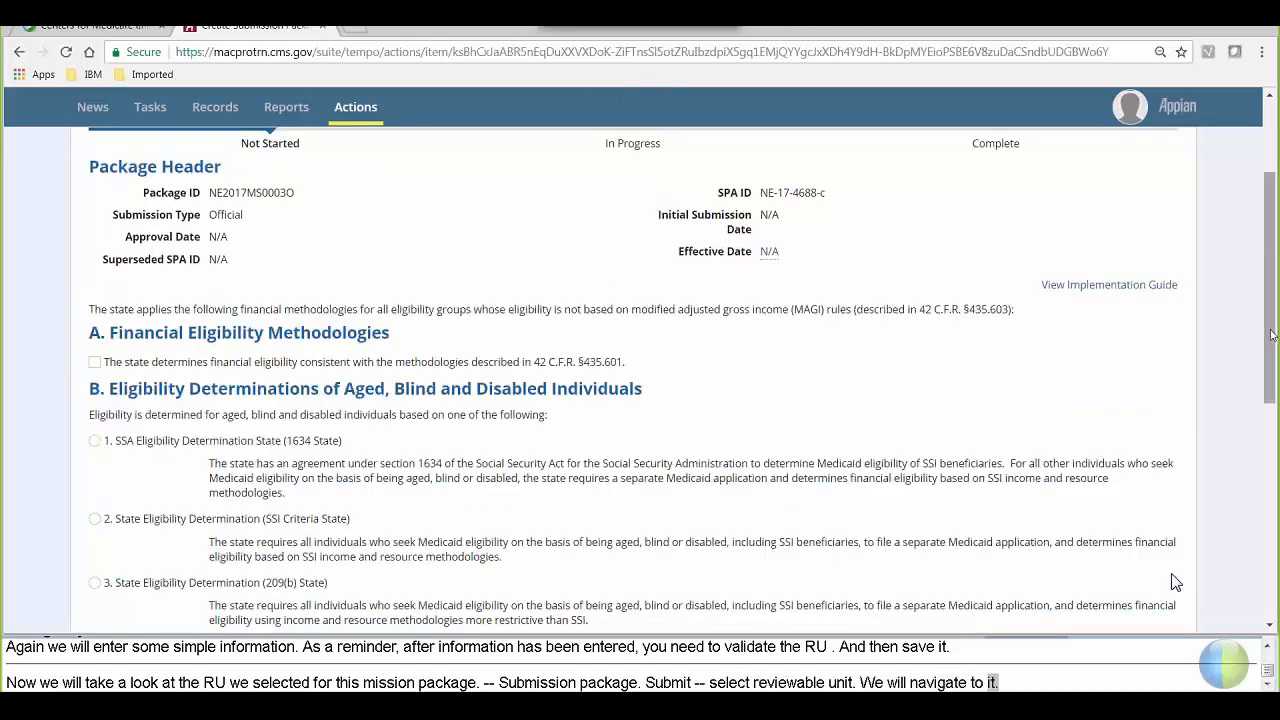
Declare in section A that the state determines financial eligibility consistent with the methodologies in 42 C.F.R. §435.601
drag(1272, 335, 1260, 262)
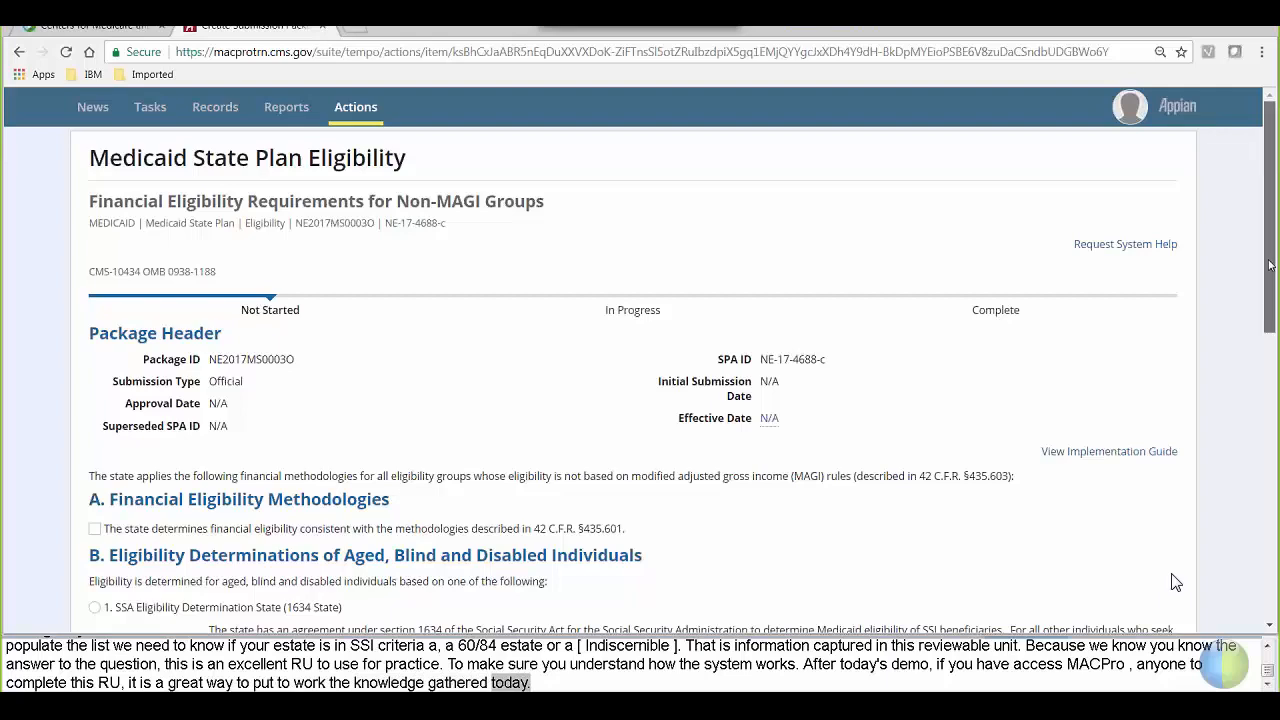
drag(1270, 265, 1279, 320)
scroll(1175, 583, down, 1)
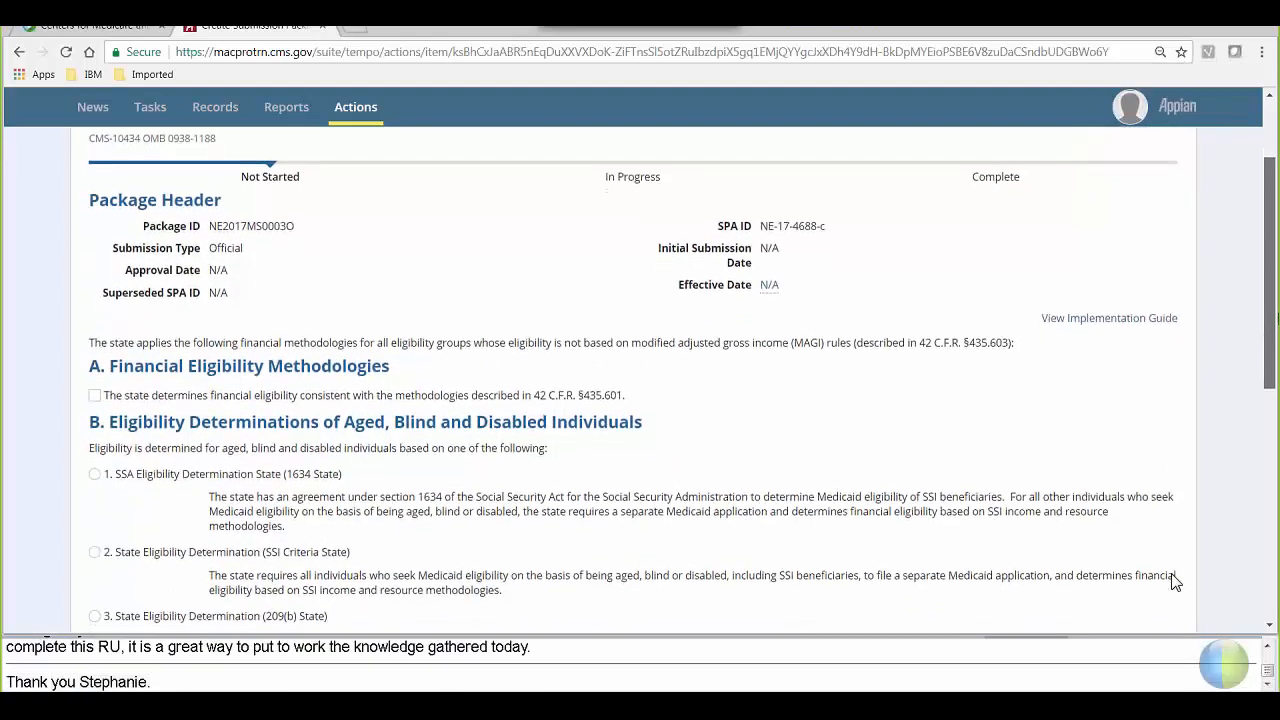
scroll(1175, 583, down, 1)
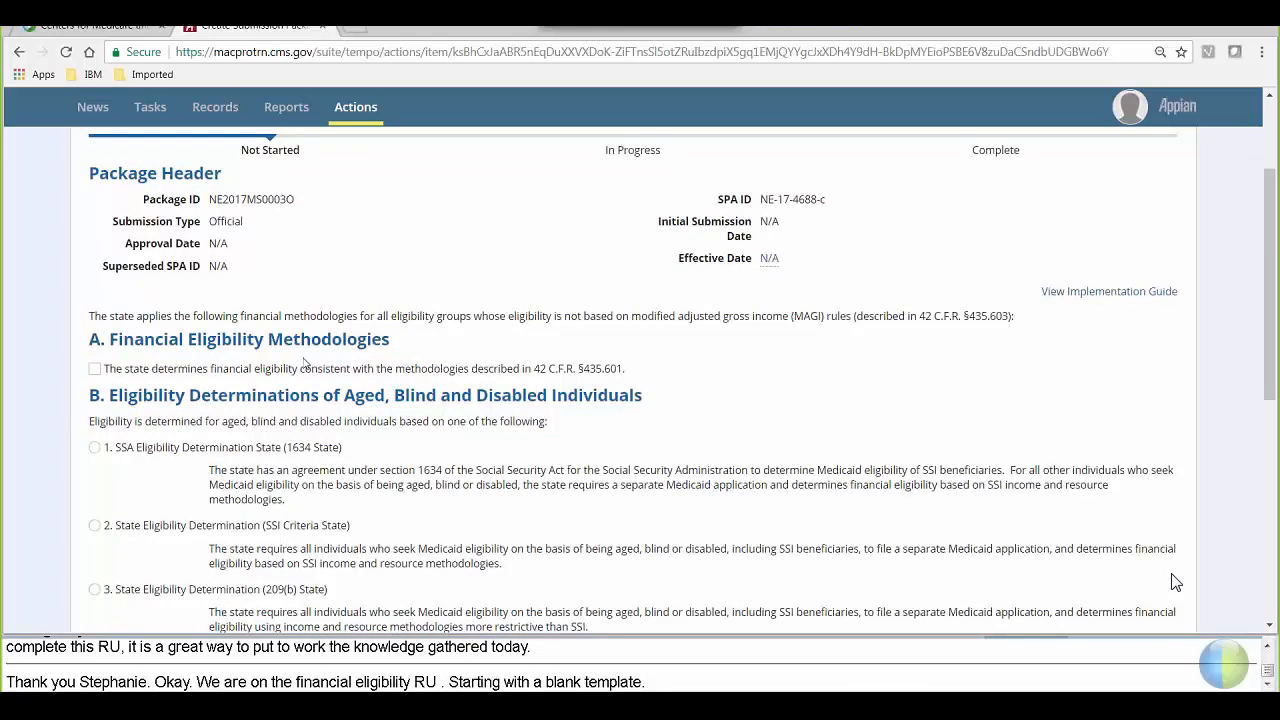
click(95, 370)
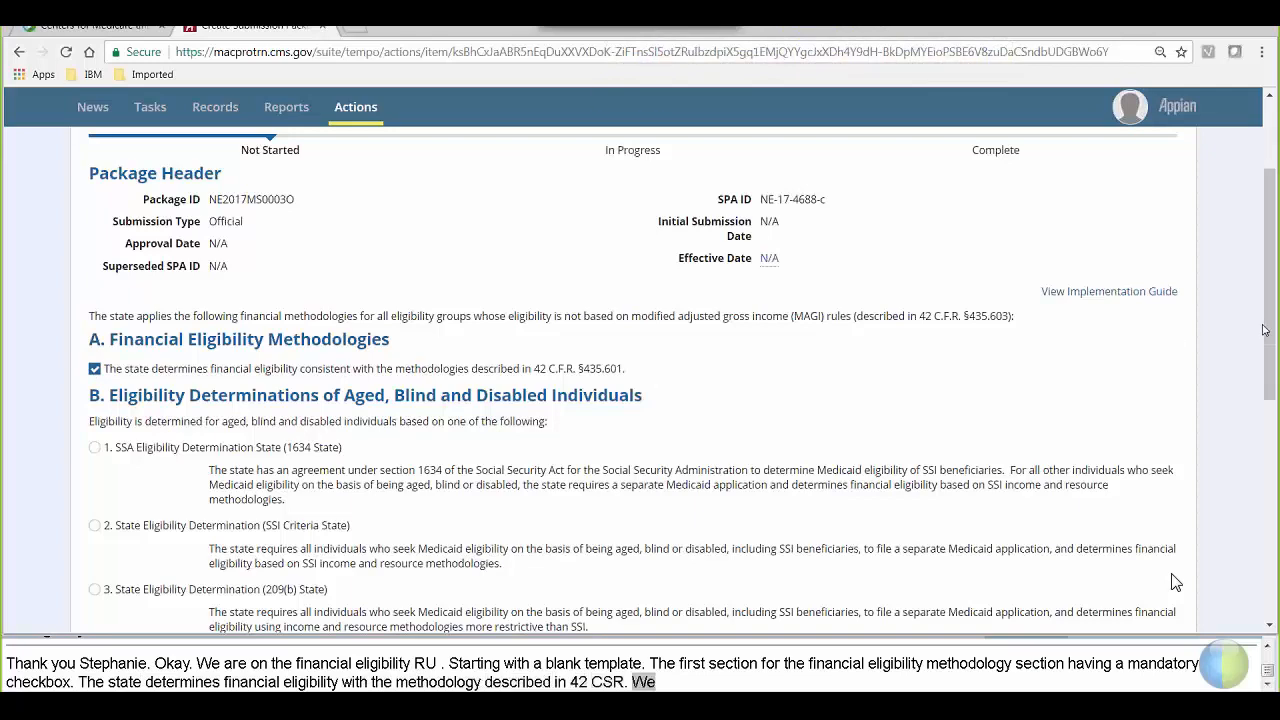
Set the eligibility determination basis for aged, blind and disabled individuals to State Eligibility Determination (SSI Criteria State)
drag(1271, 354, 1271, 357)
scroll(1175, 582, down, 4)
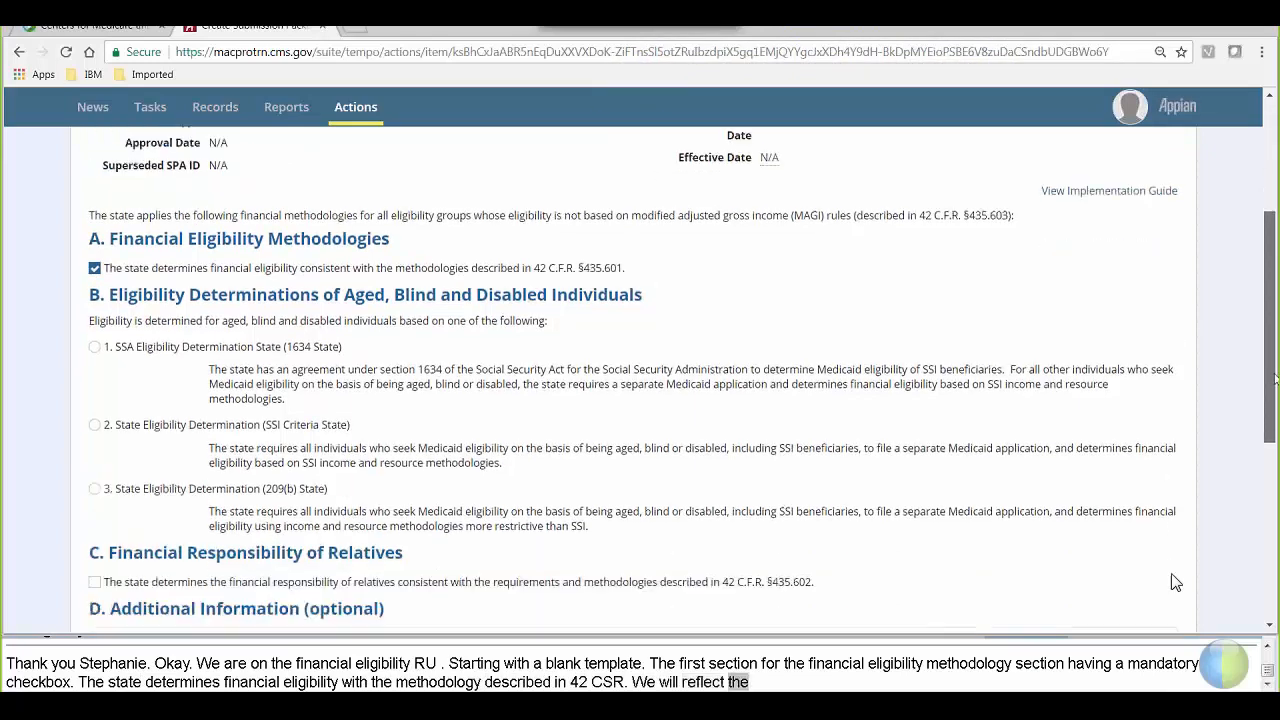
scroll(1175, 582, down, 1)
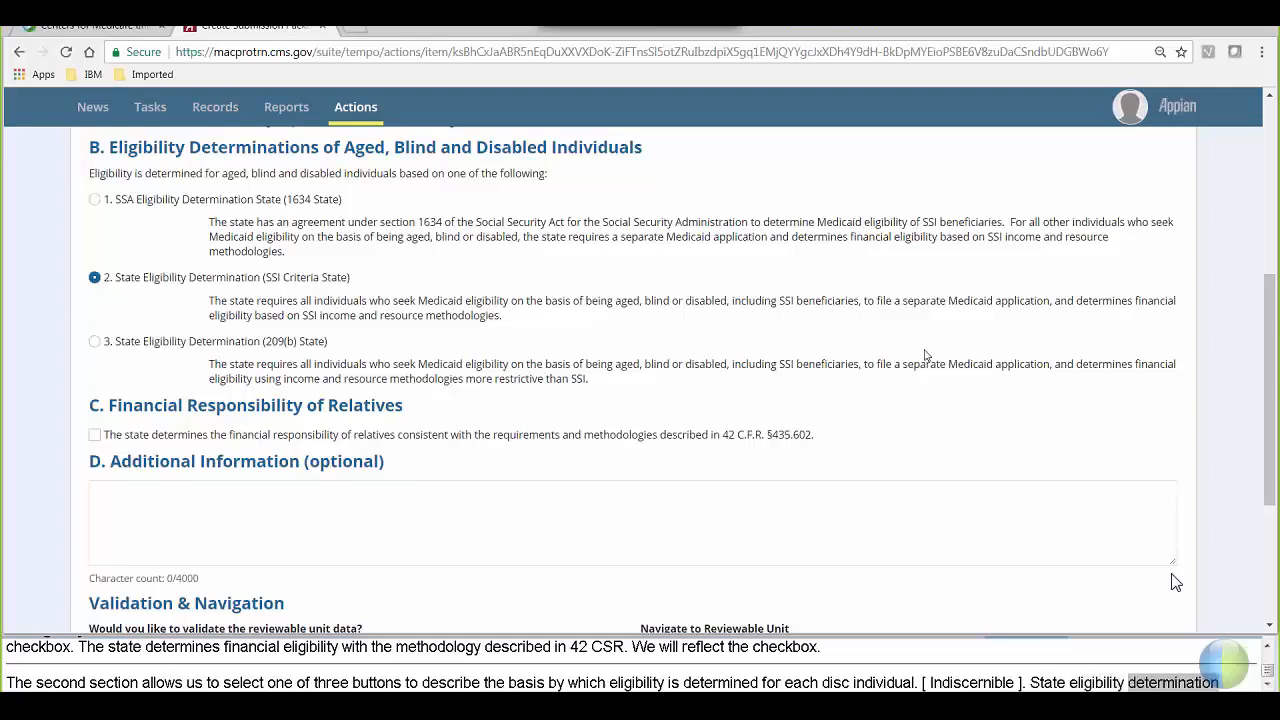
Declare the financial responsibility of relatives consistent with 42 C.F.R. §435.602, and save the reviewable unit with validation set to Yes
drag(1269, 405, 1270, 430)
scroll(1176, 582, down, 3)
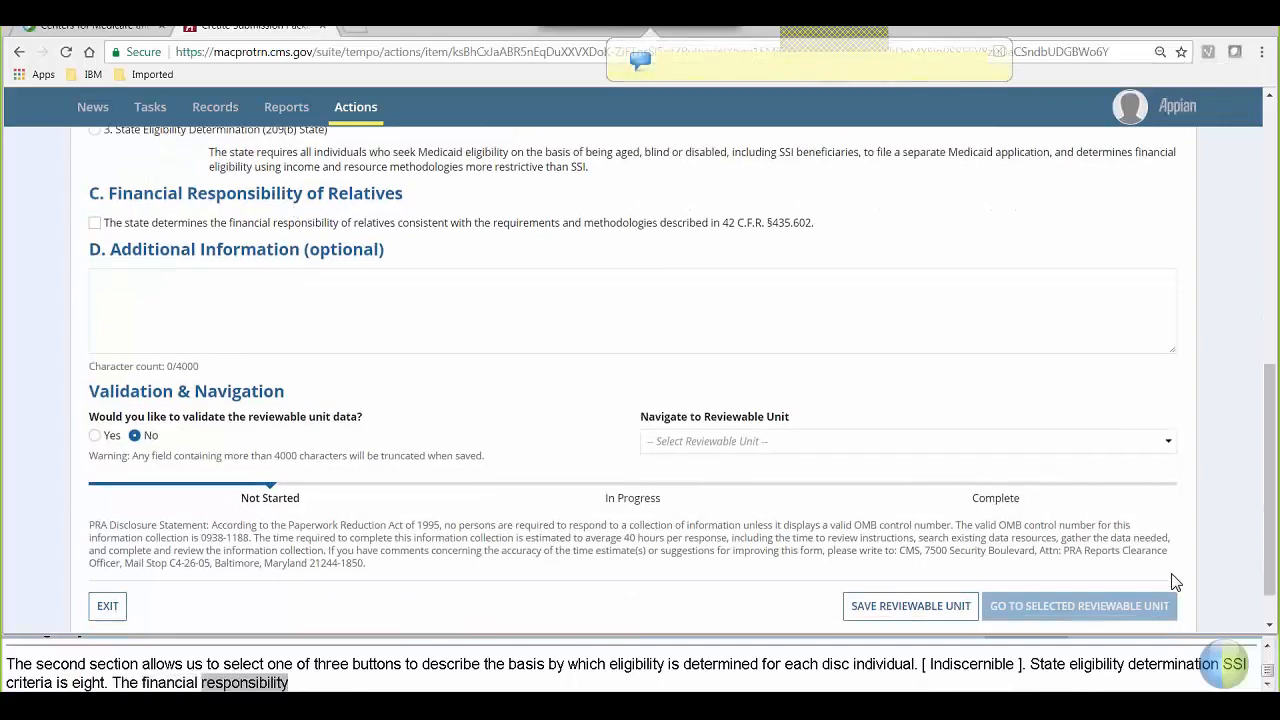
click(93, 224)
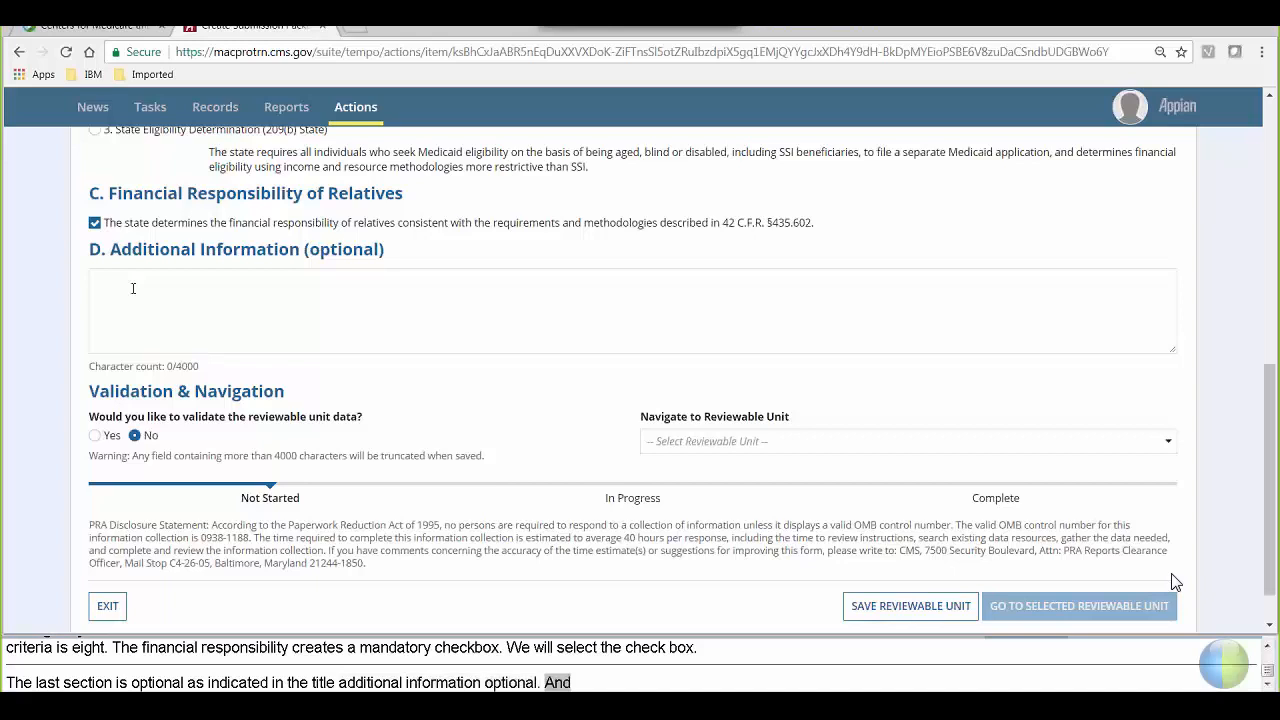
click(95, 436)
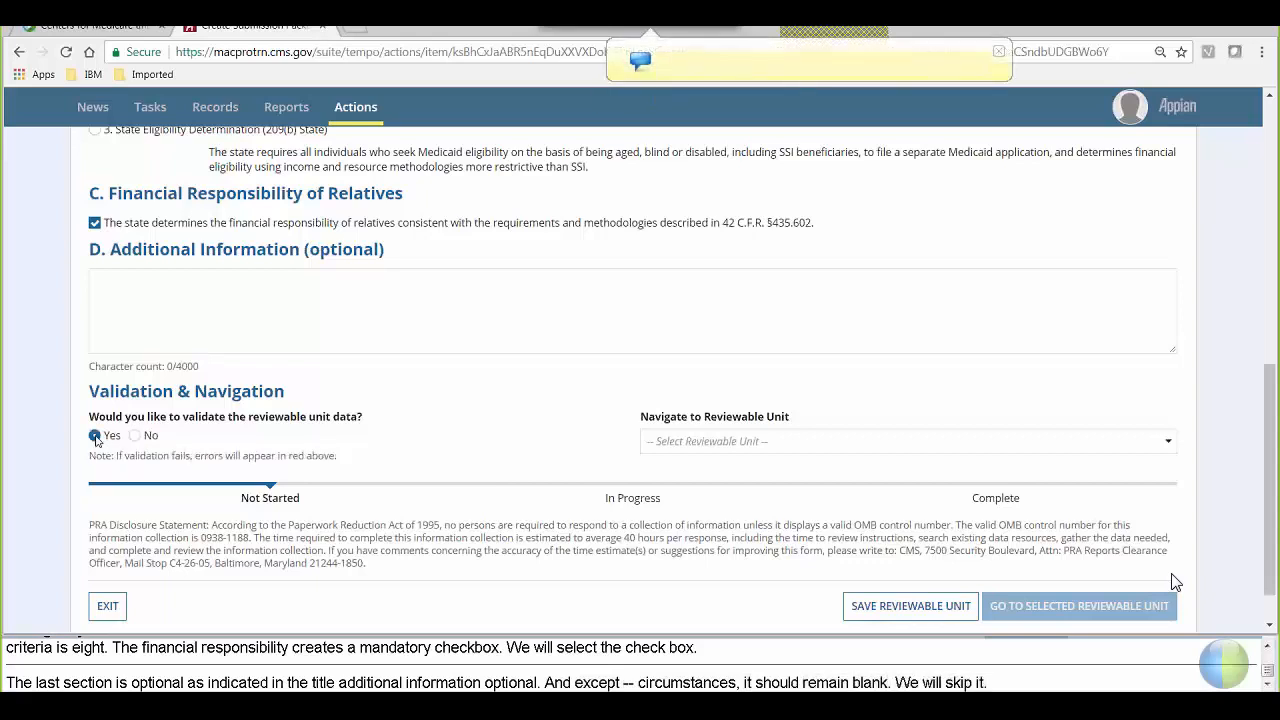
click(888, 610)
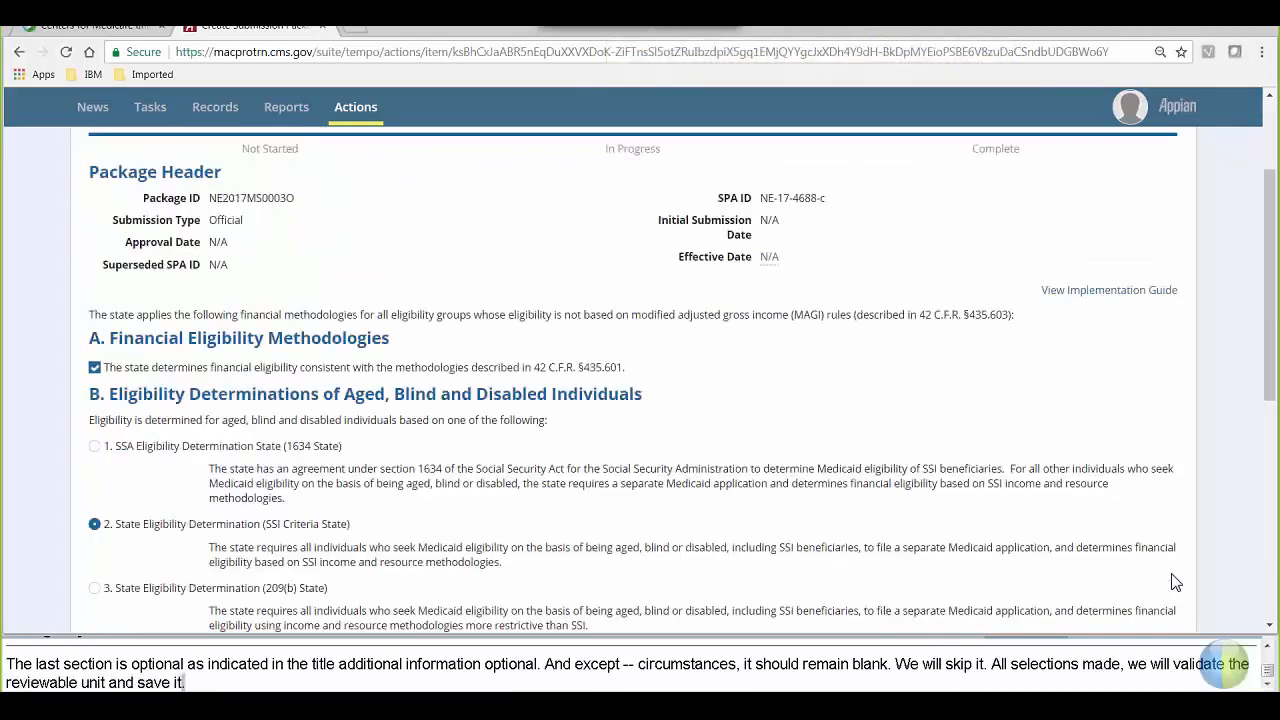
Return to the Submission - Summary reviewable unit and expand all of its responses
scroll(1270, 370, down, 5)
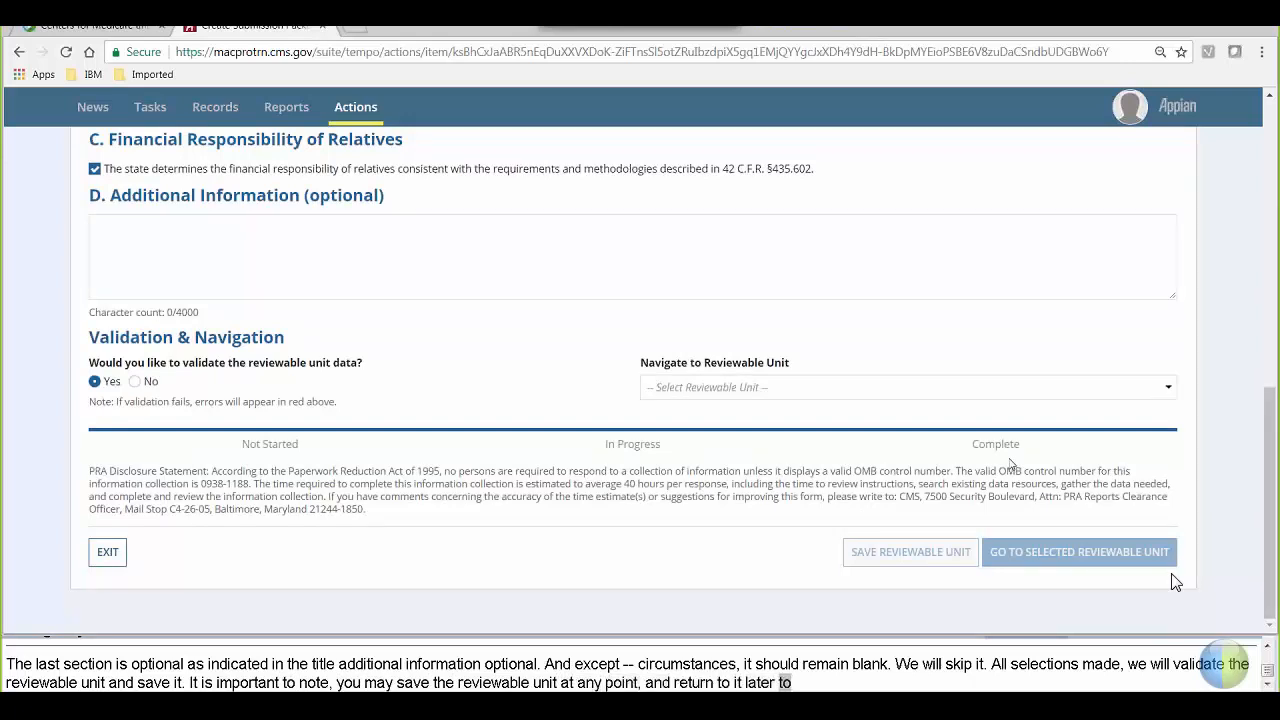
click(847, 388)
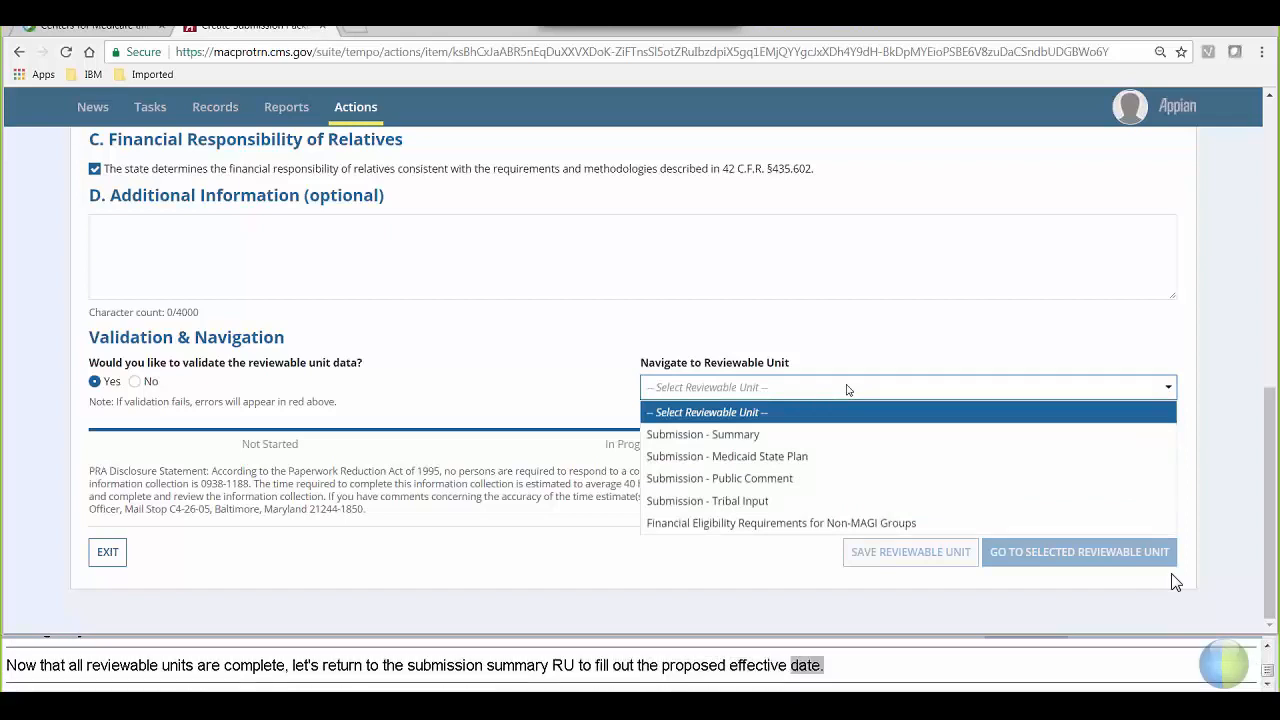
click(718, 438)
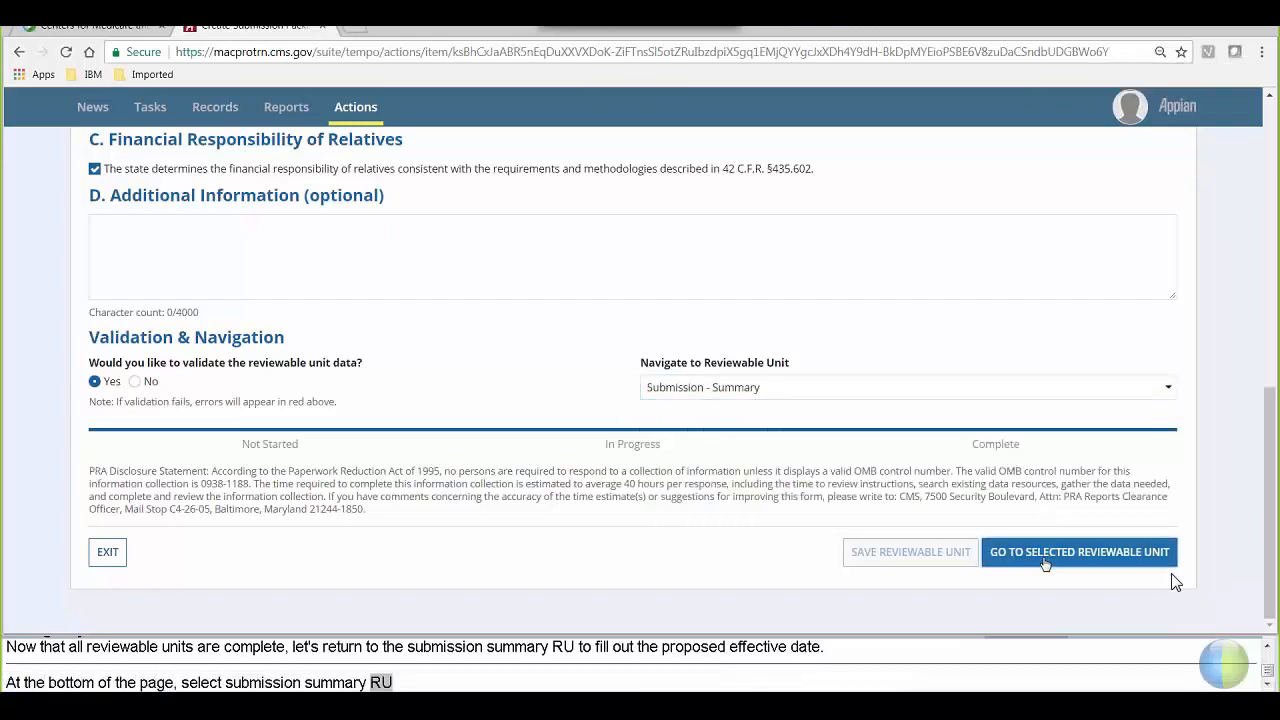
click(1044, 560)
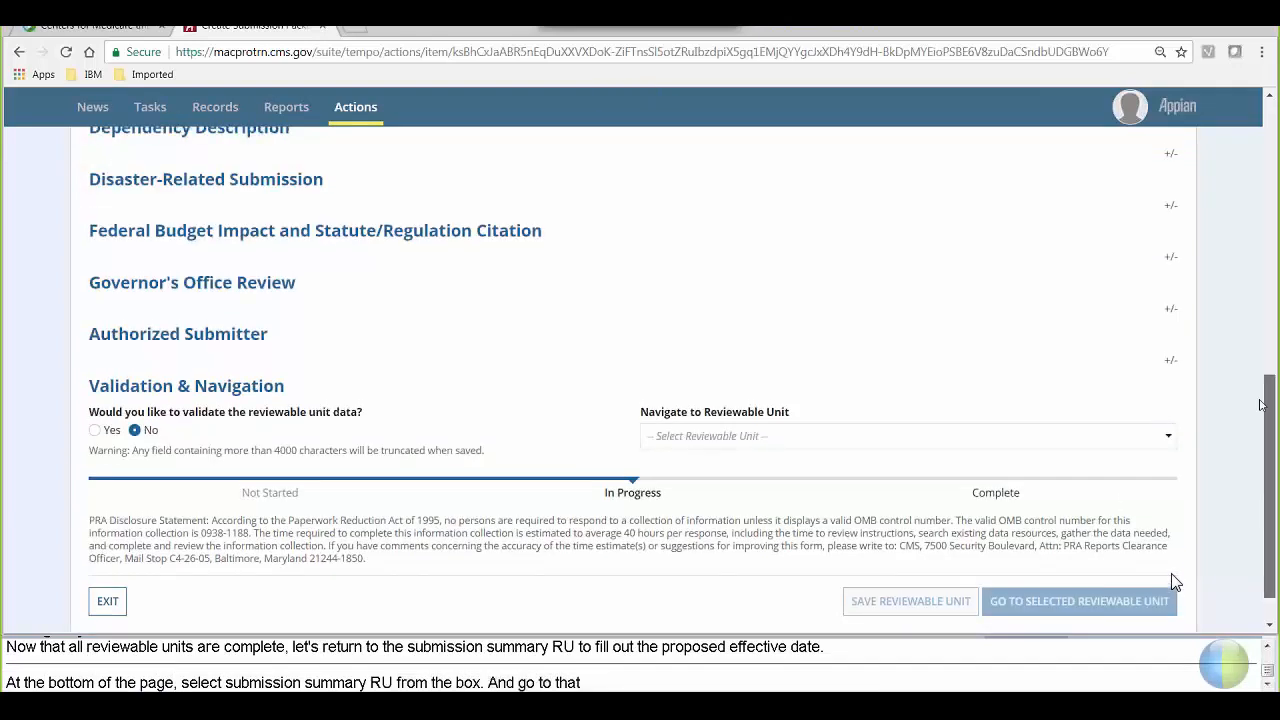
drag(1261, 405, 1242, 217)
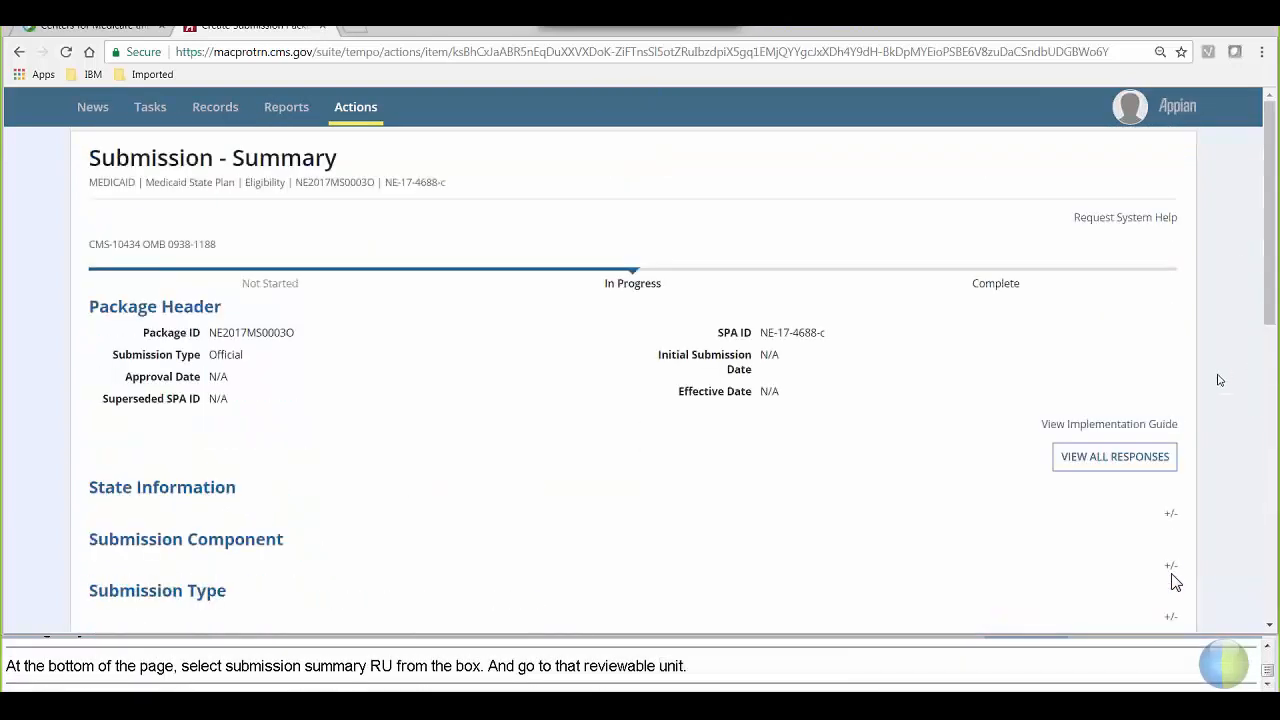
click(1107, 458)
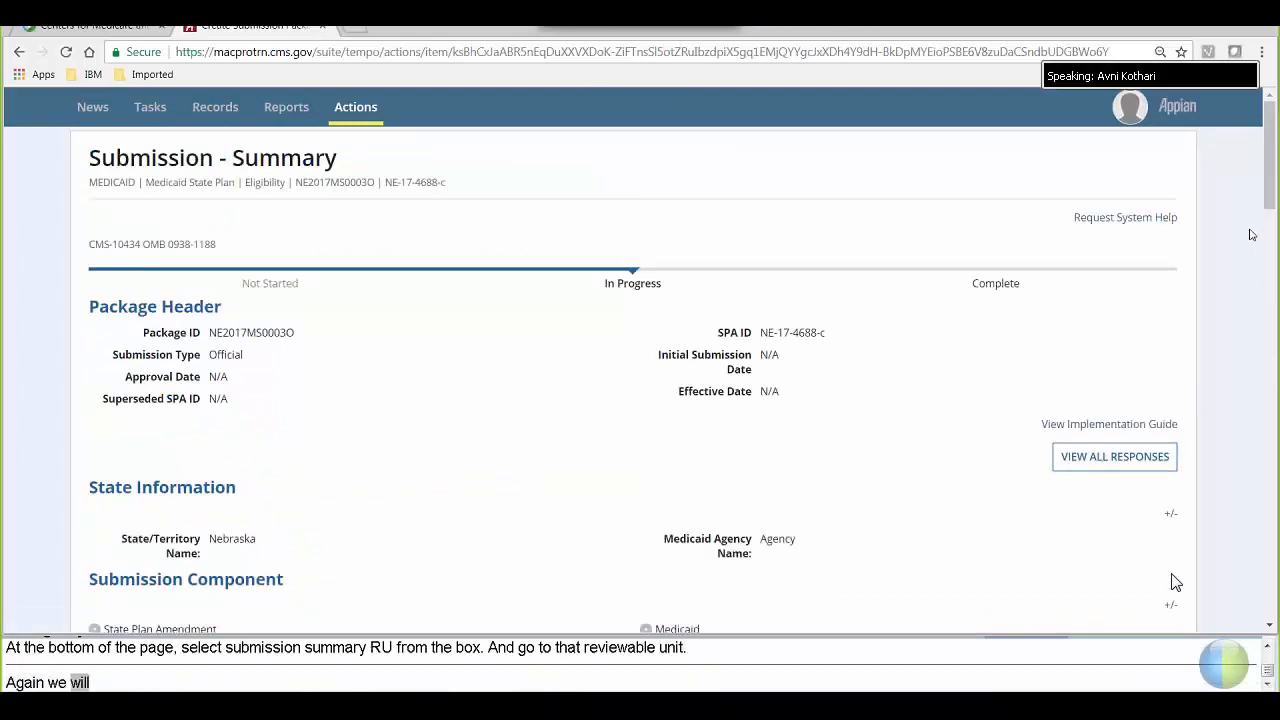
Choose the same effective date for all reviewable units and set the Proposed Effective Date to 10/28/2017
scroll(1175, 583, down, 3)
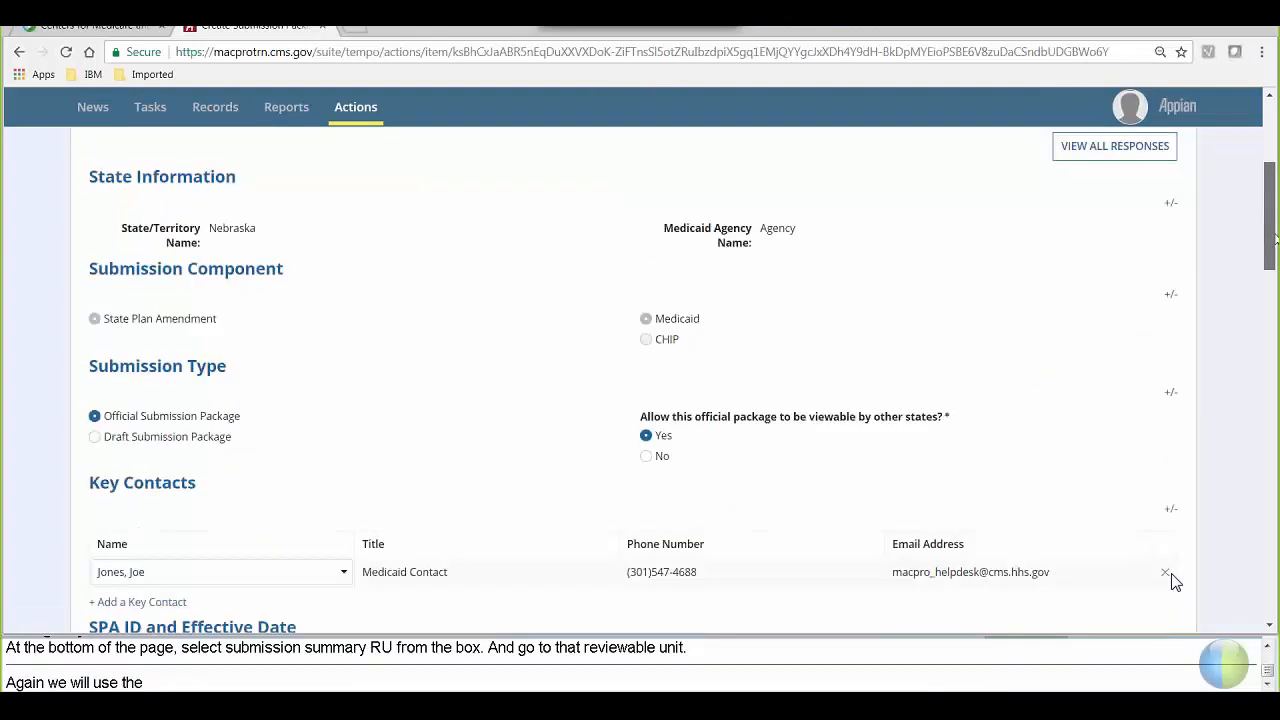
drag(1275, 242, 1276, 235)
scroll(1175, 583, up, 2)
scroll(1175, 583, down, 2)
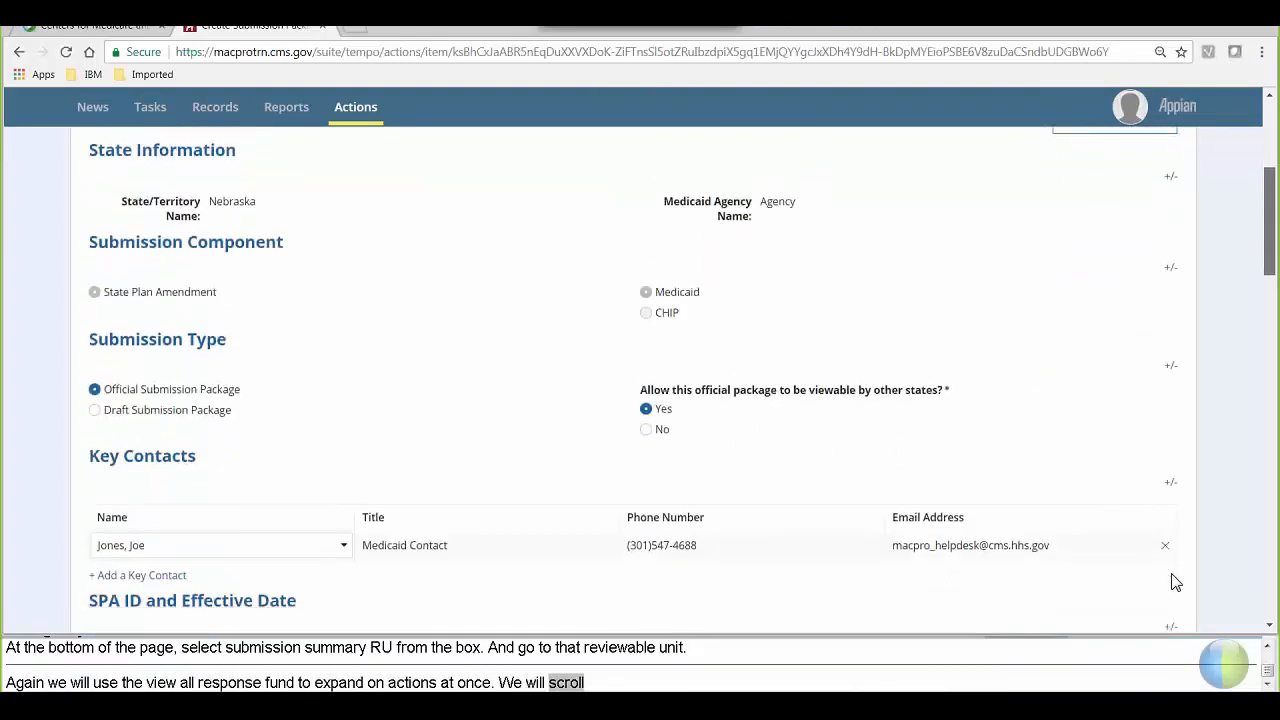
scroll(1175, 583, down, 4)
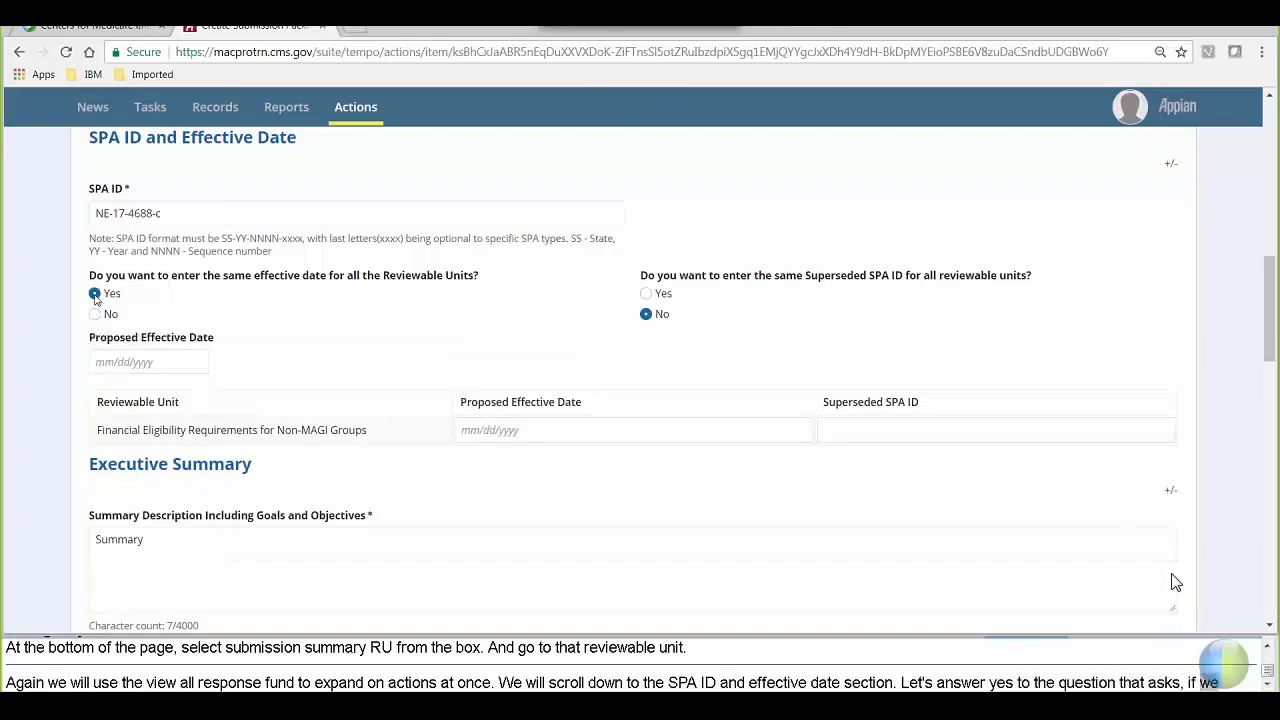
click(118, 361)
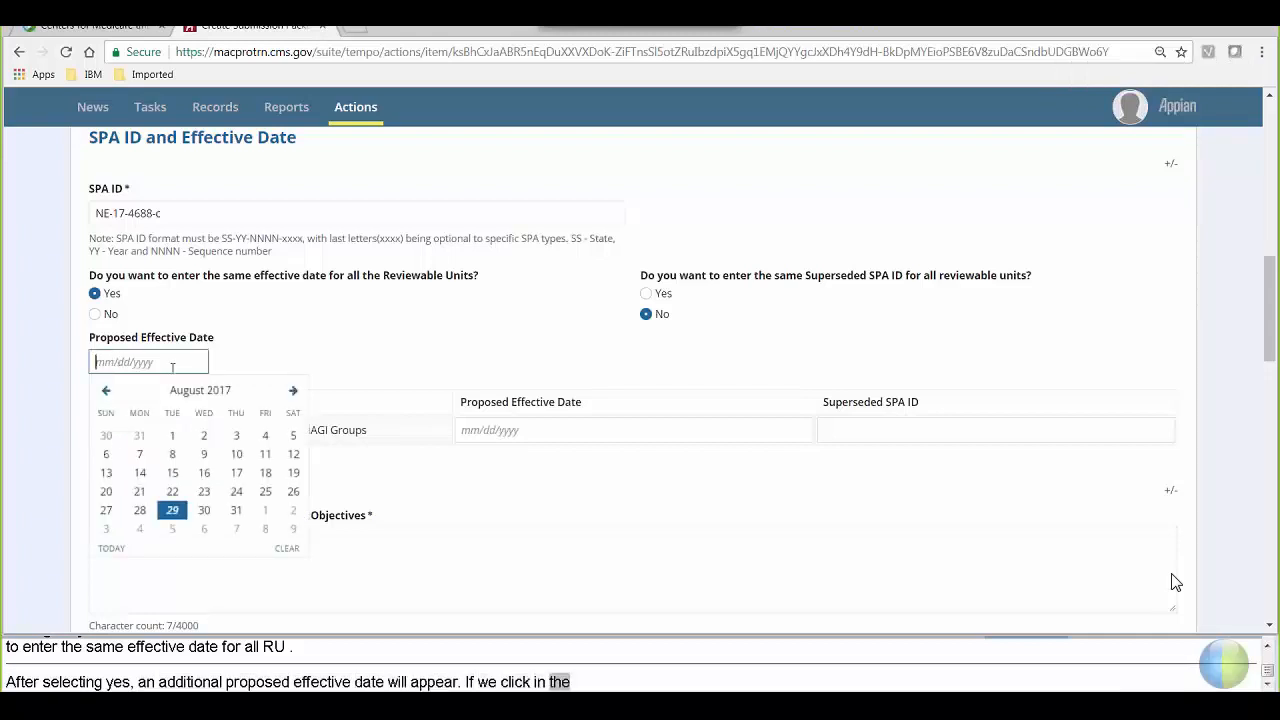
click(292, 391)
click(292, 391)
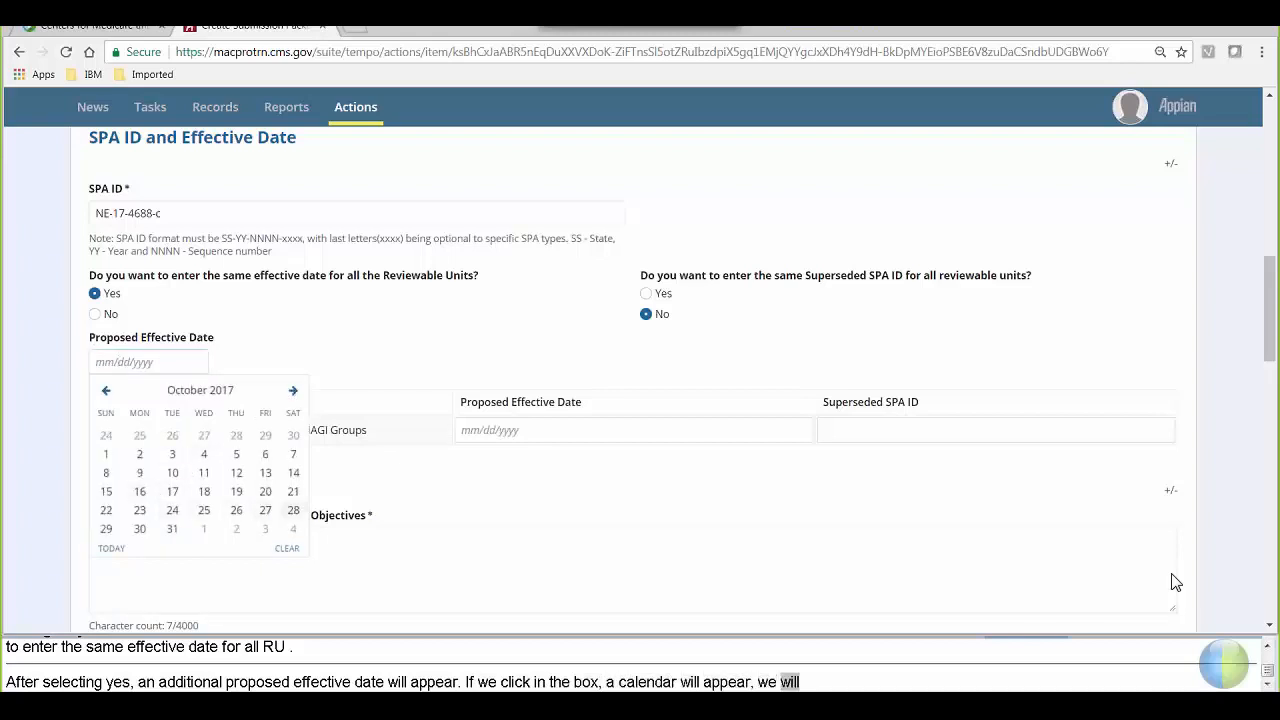
click(293, 511)
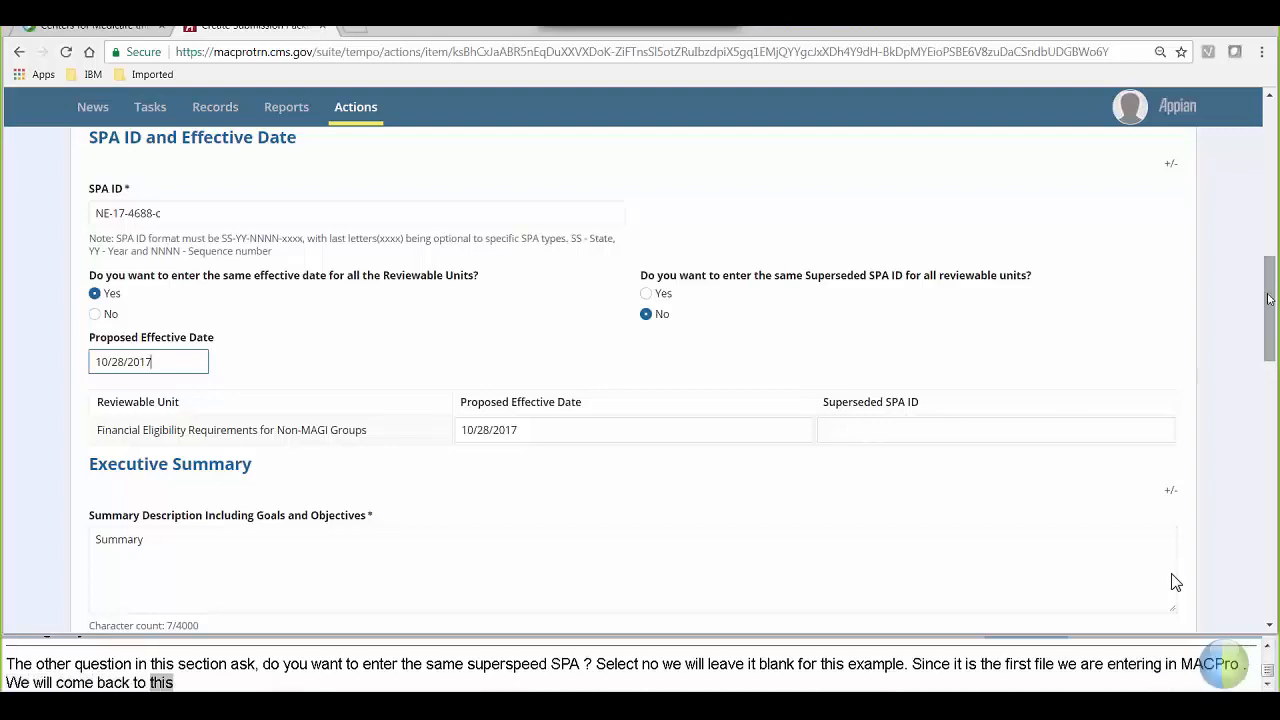
Set validation of the Submission - Summary data to Yes and save the reviewable unit
drag(1269, 300, 1273, 408)
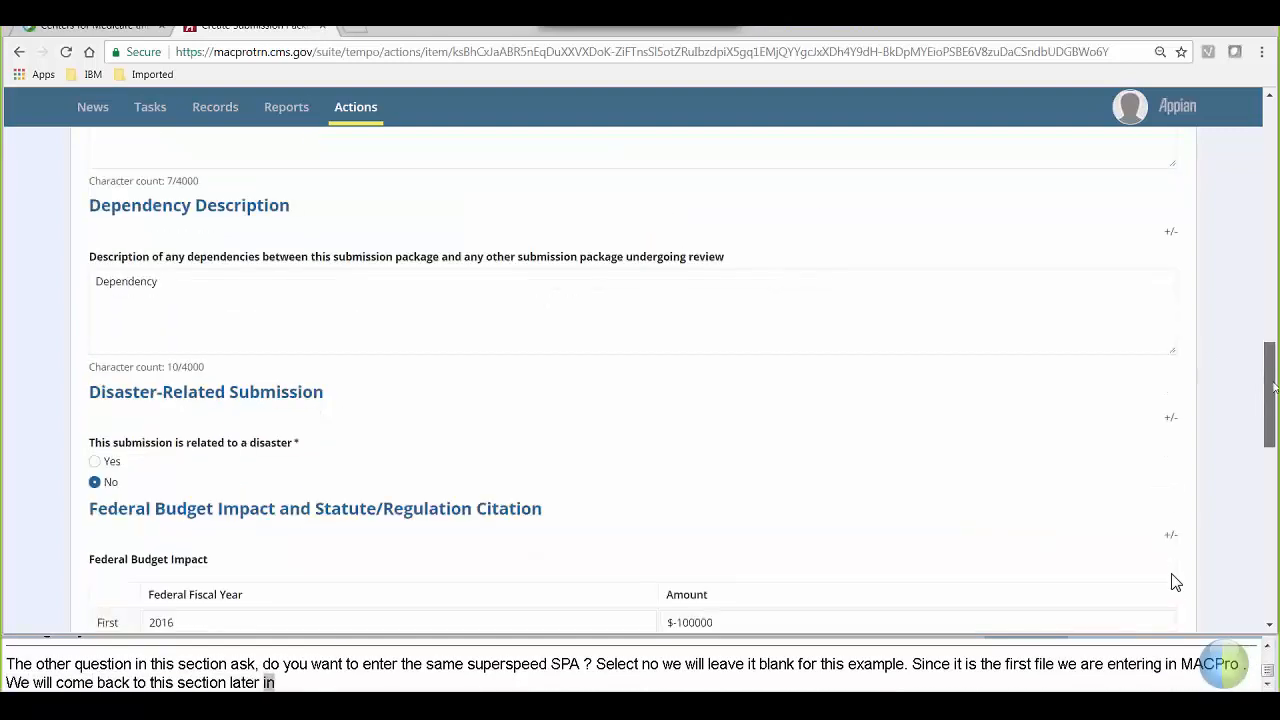
scroll(1176, 583, down, 8)
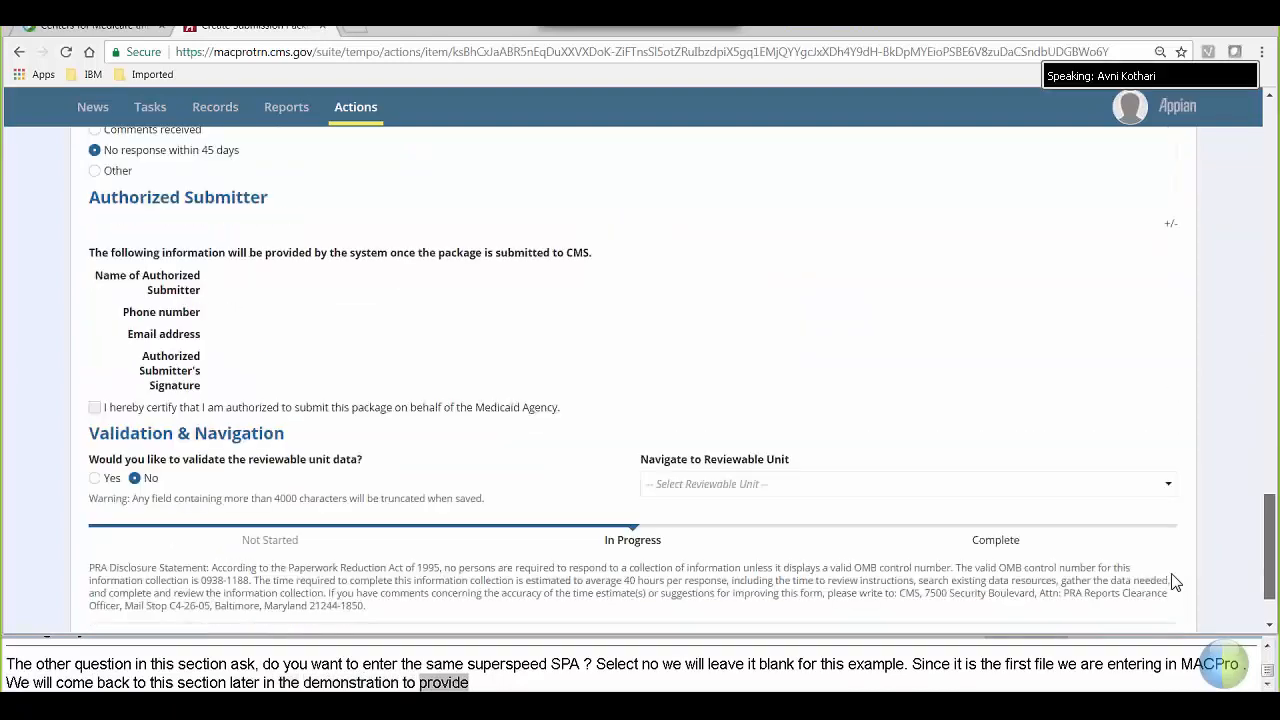
scroll(1176, 583, down, 1)
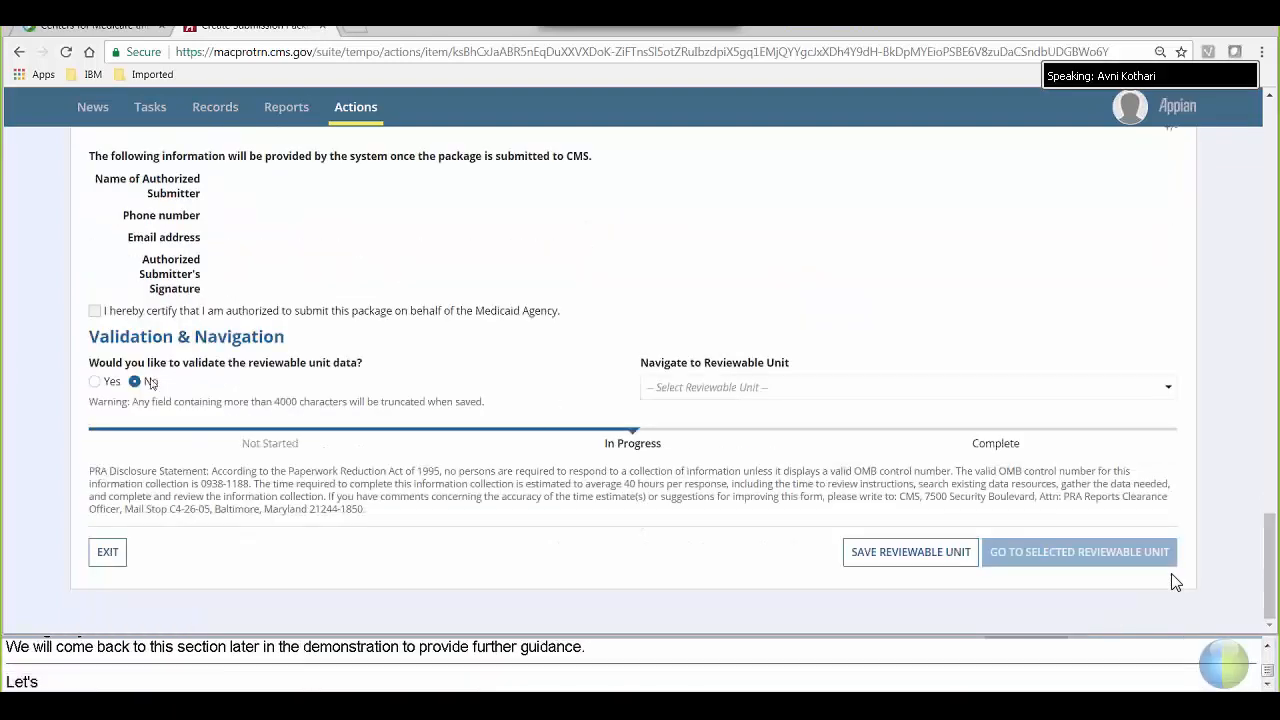
click(96, 382)
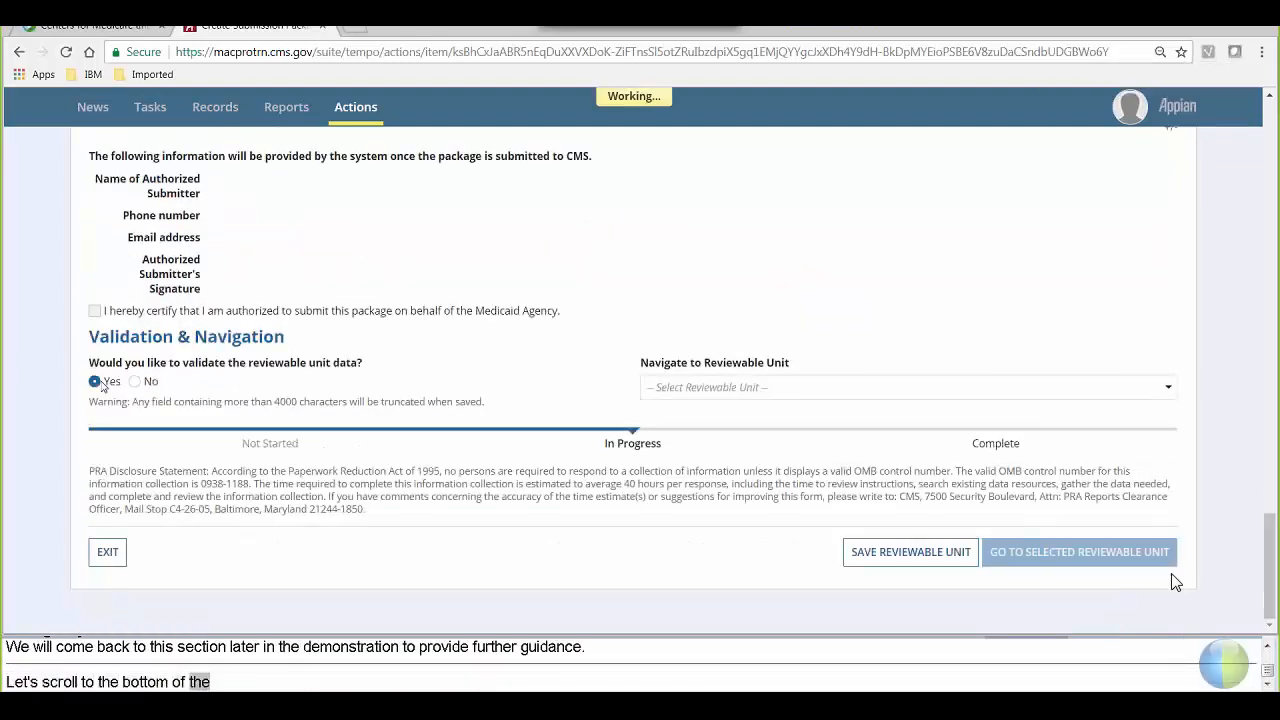
click(866, 556)
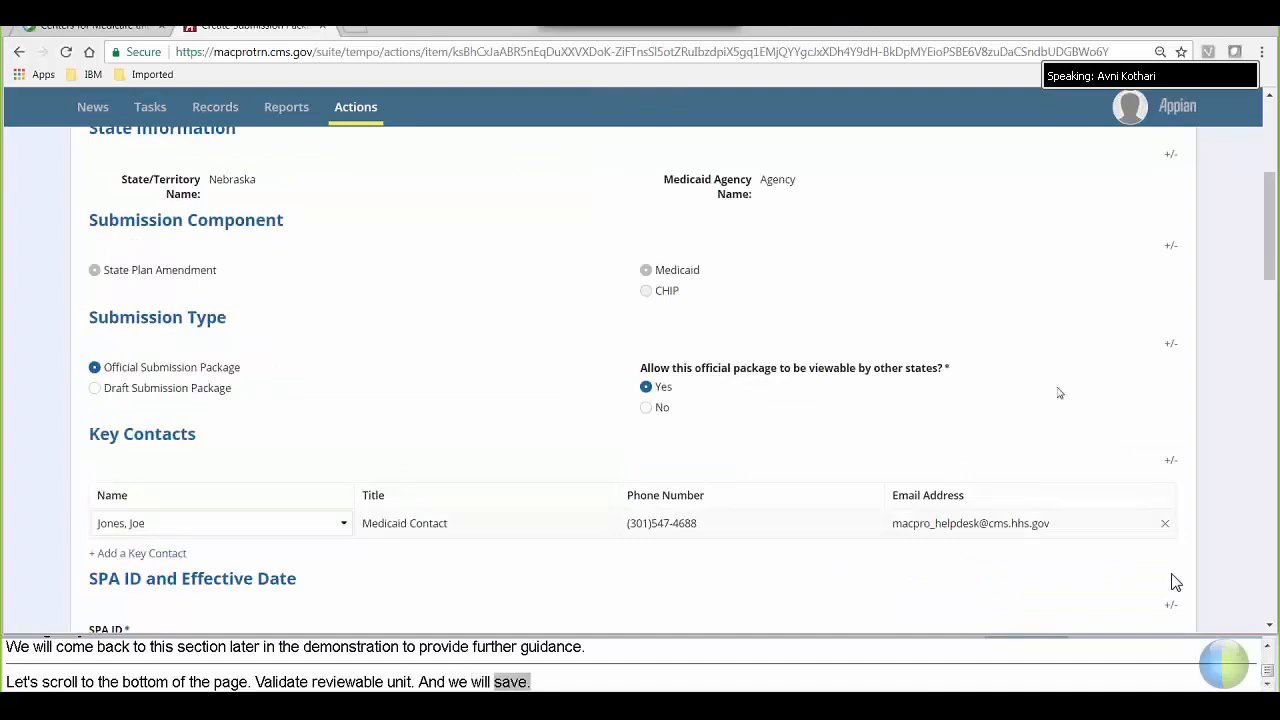
scroll(1175, 582, down, 7)
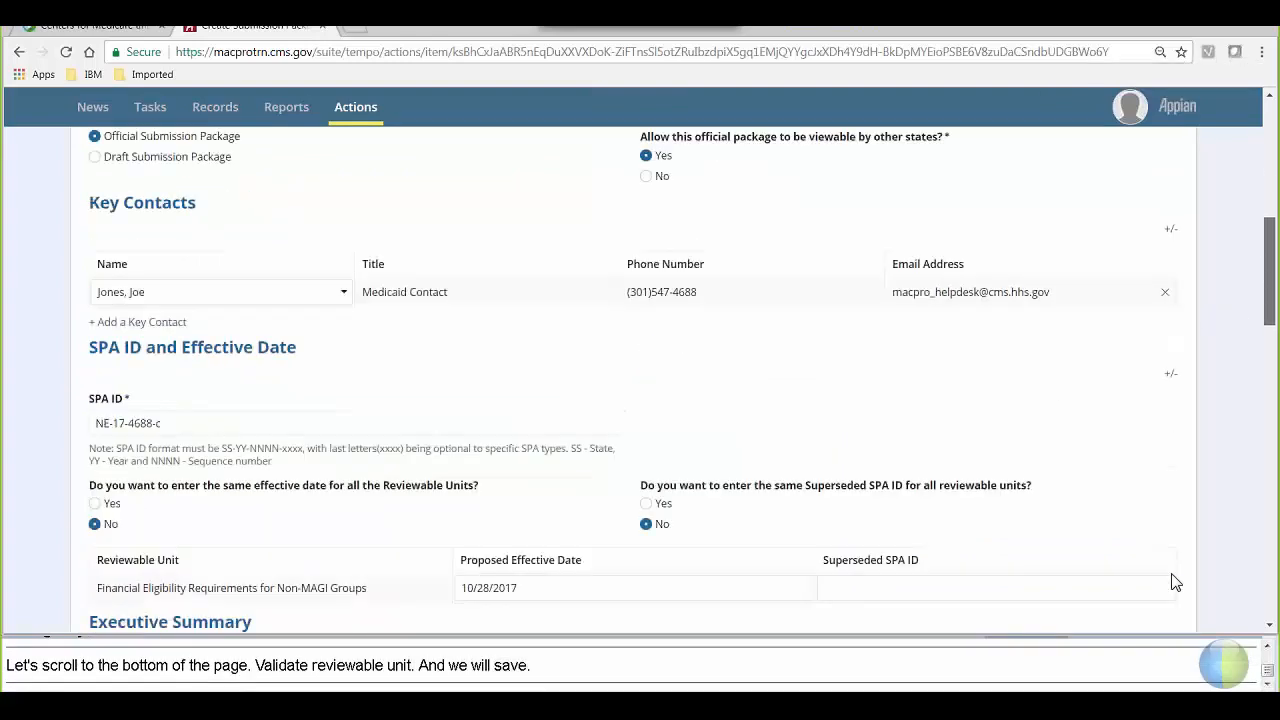
scroll(1175, 582, down, 10)
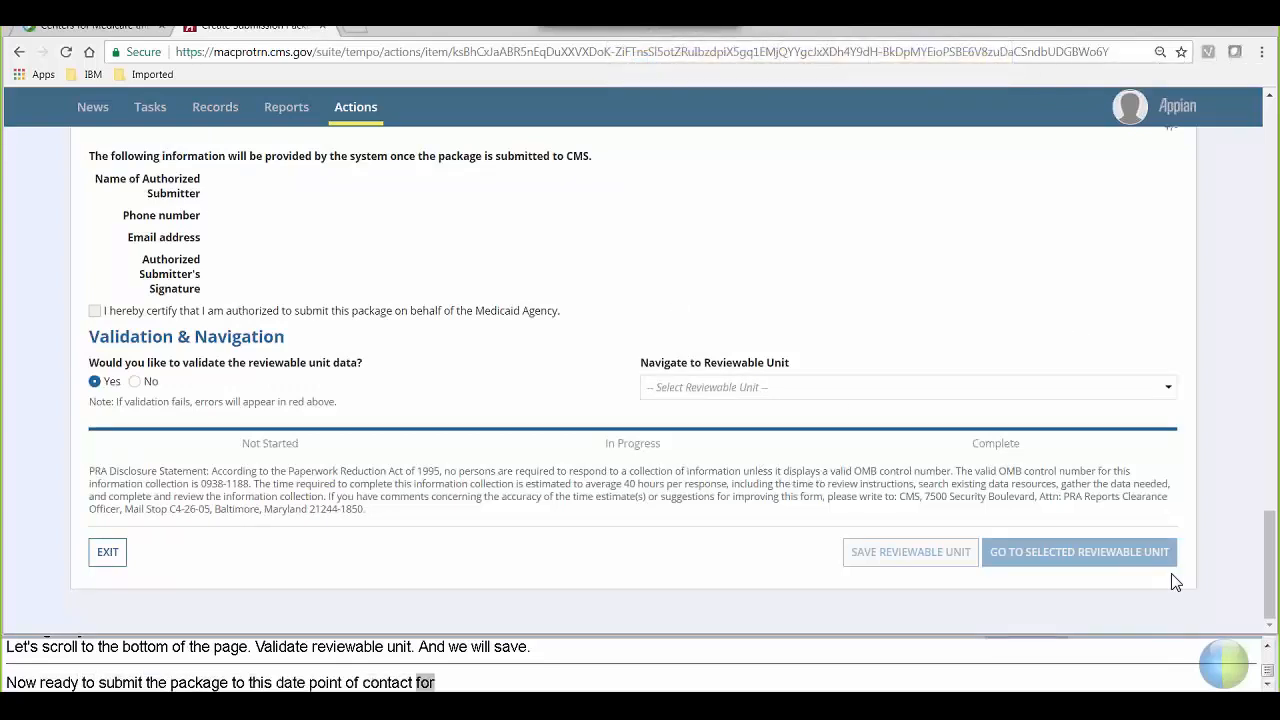
Open submission package NE-17-4688-c from the records of the state's own submission packages and display its reviewable units
click(209, 119)
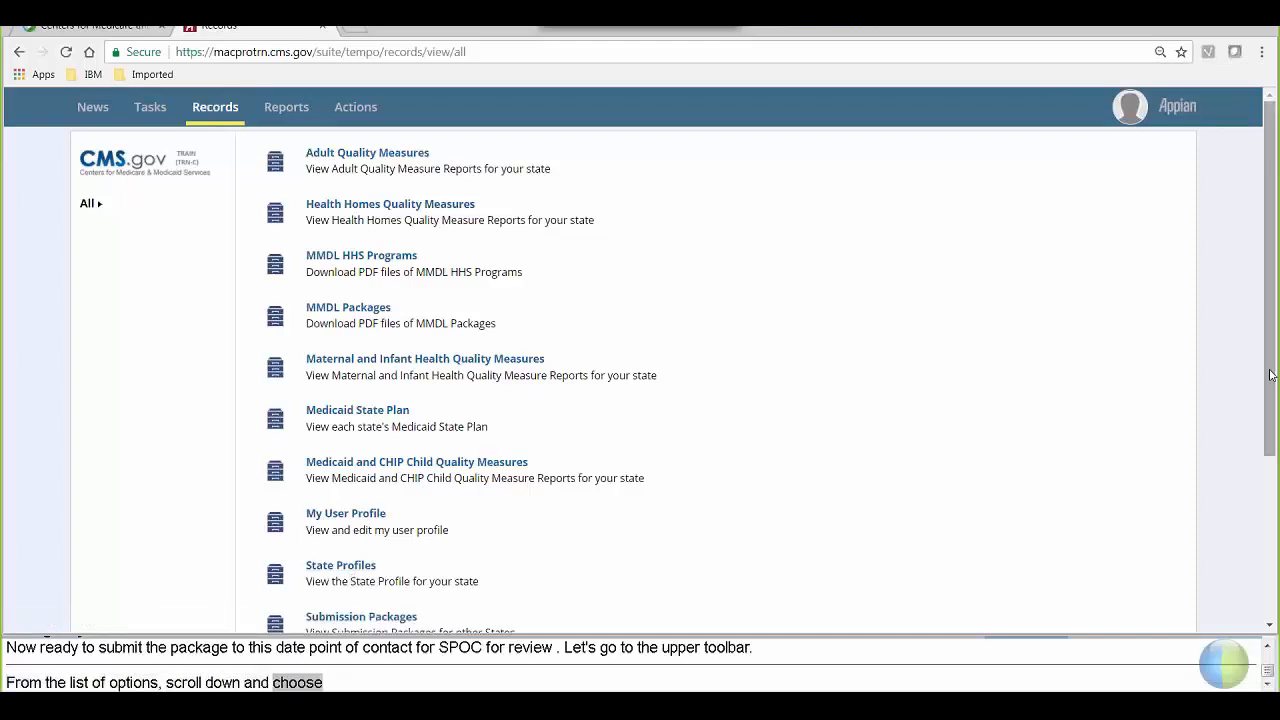
drag(1270, 376, 1270, 541)
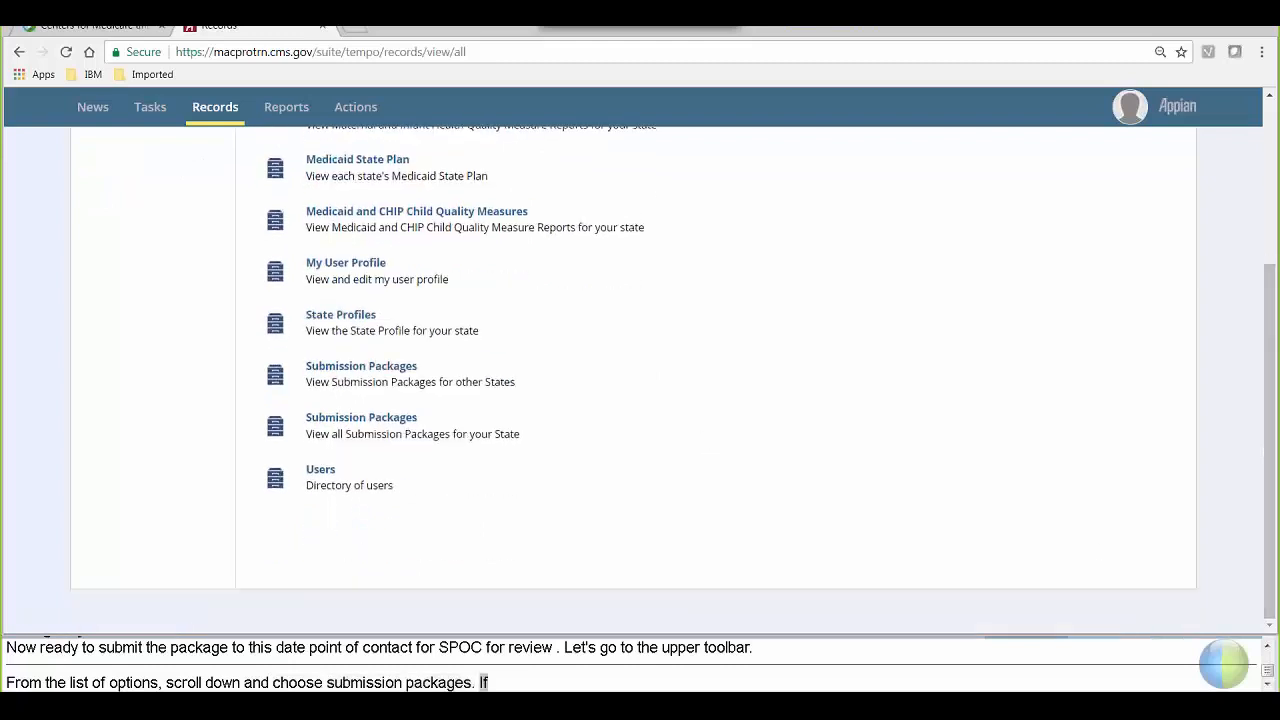
click(383, 420)
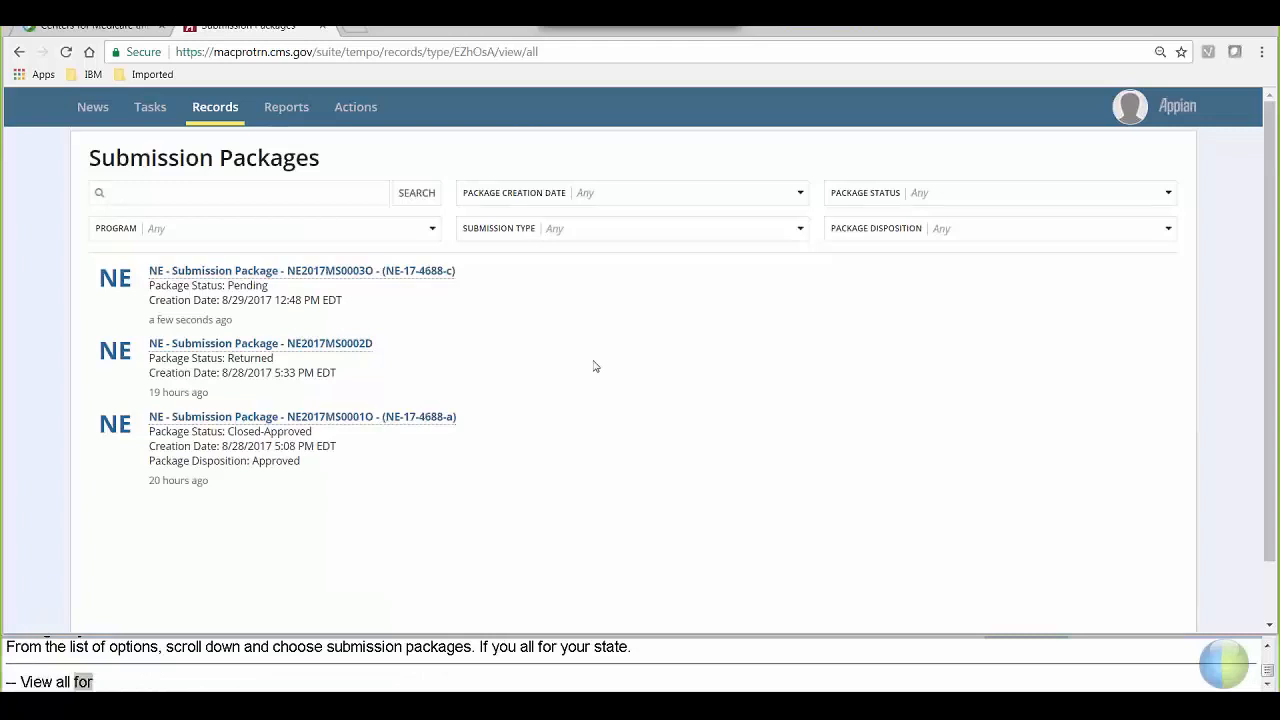
click(414, 275)
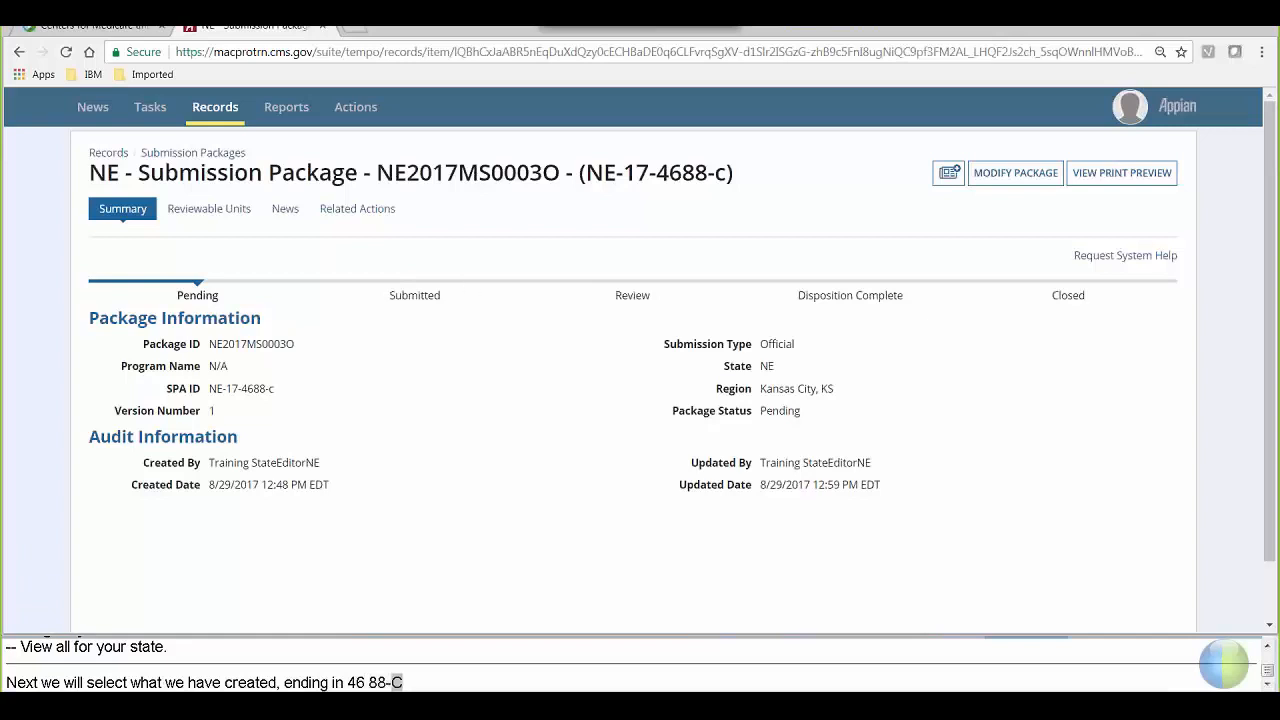
click(210, 209)
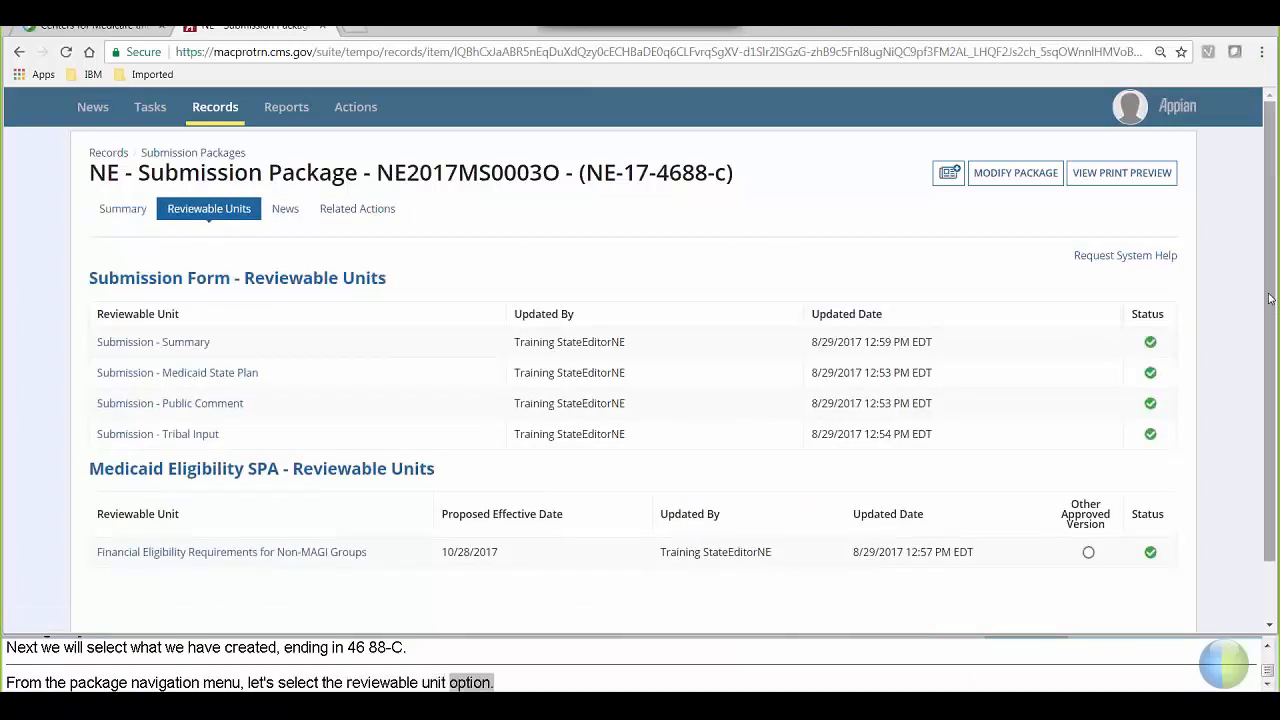
scroll(675, 366, down, 1)
scroll(675, 366, down, 1)
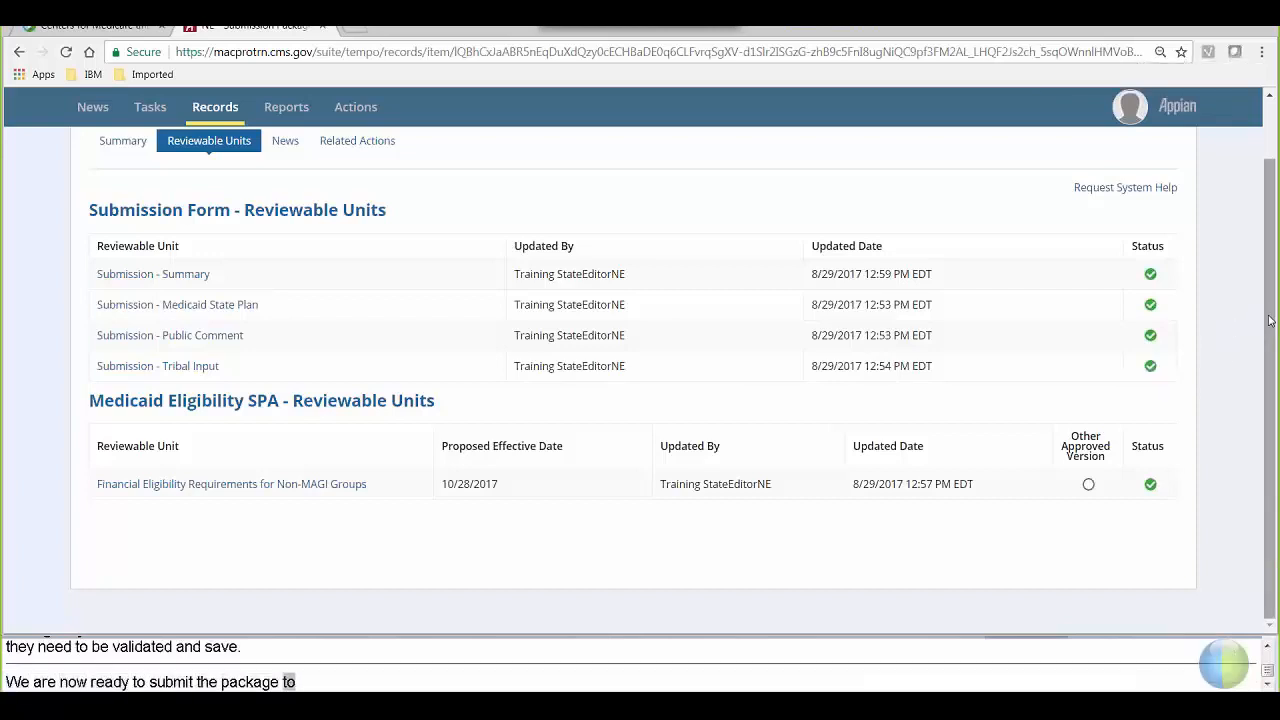
Start the package's Forward Package to State POC for Review action and choose Forward Submission Package to State Point of Contact (SPOC)
scroll(1262, 319, up, 1)
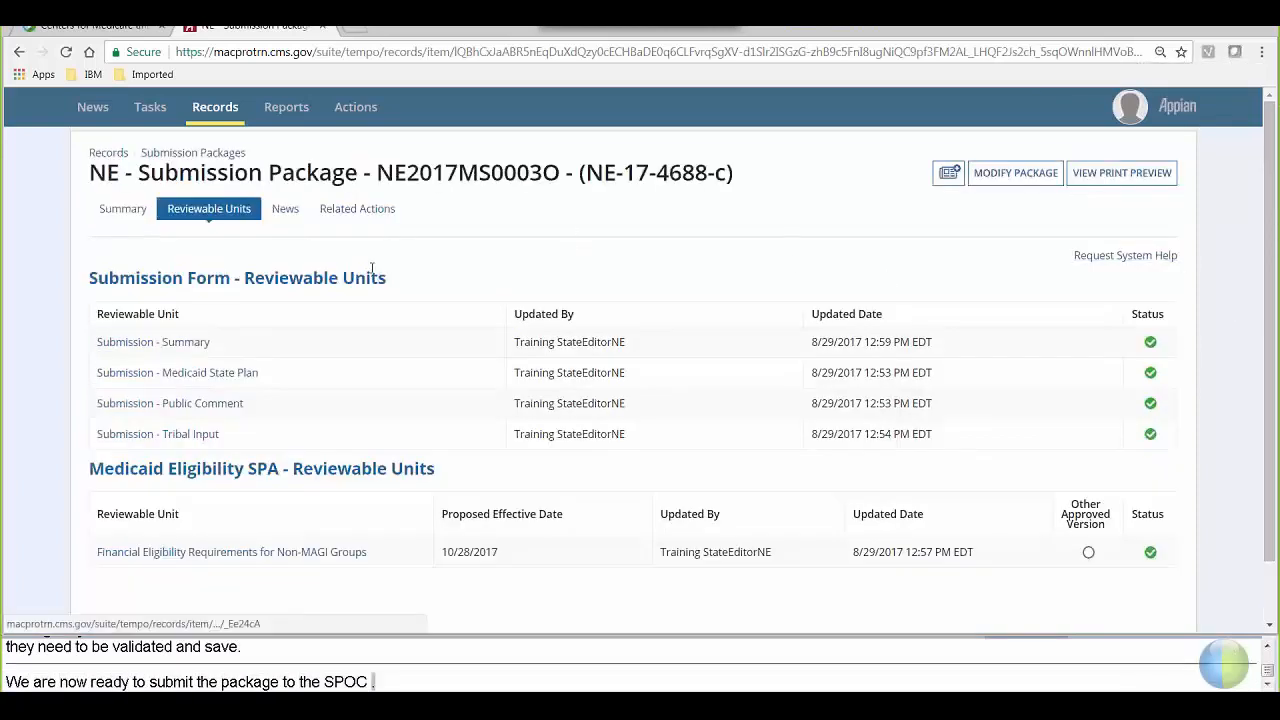
click(358, 210)
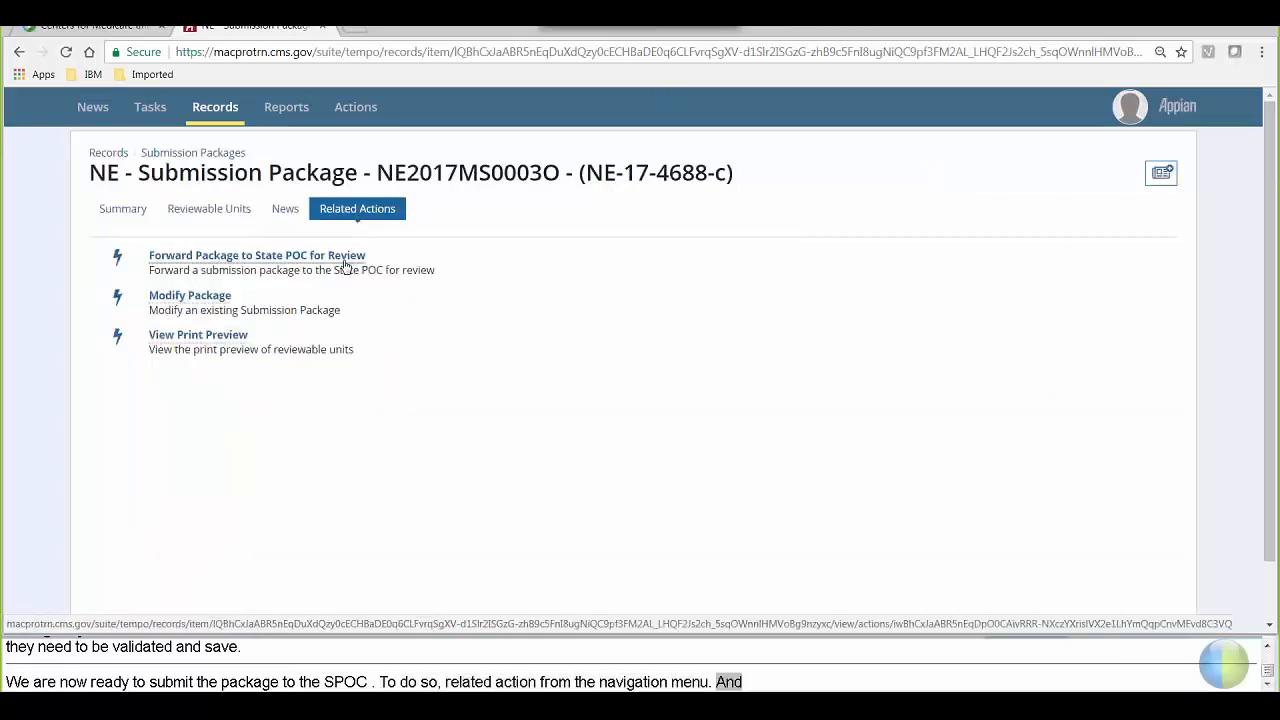
click(344, 256)
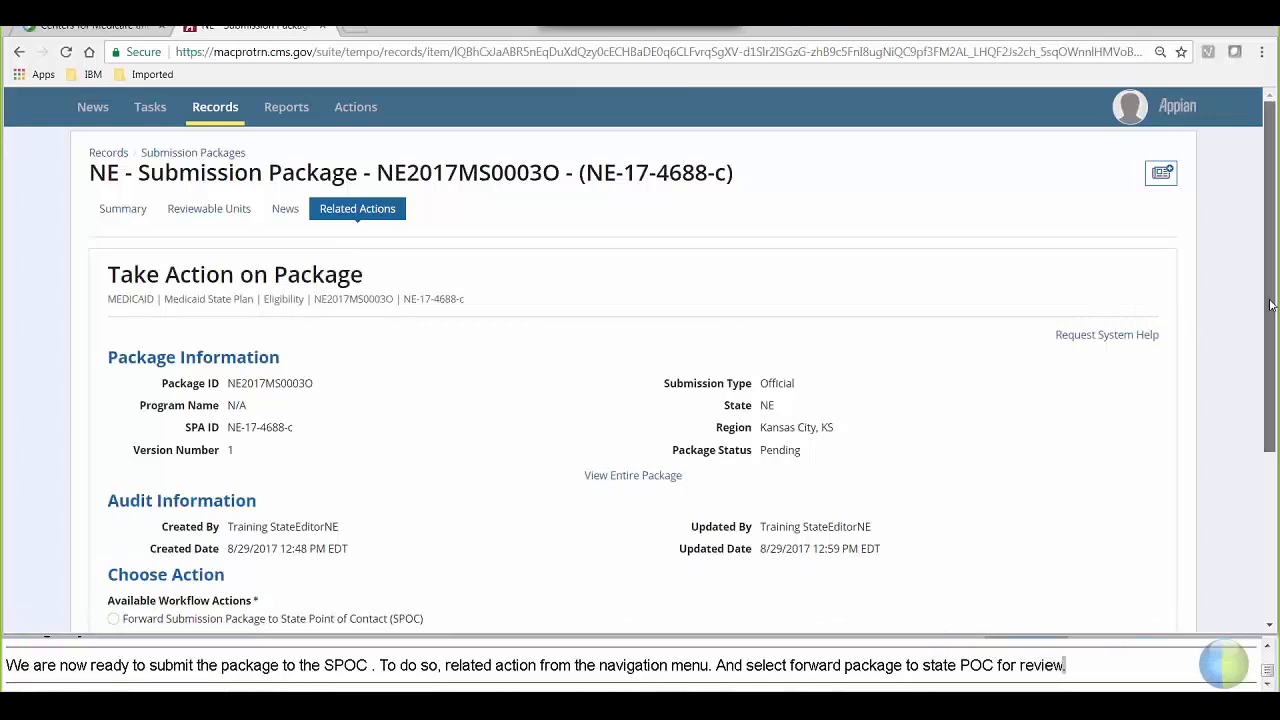
scroll(640, 400, down, 2)
scroll(640, 400, down, 1)
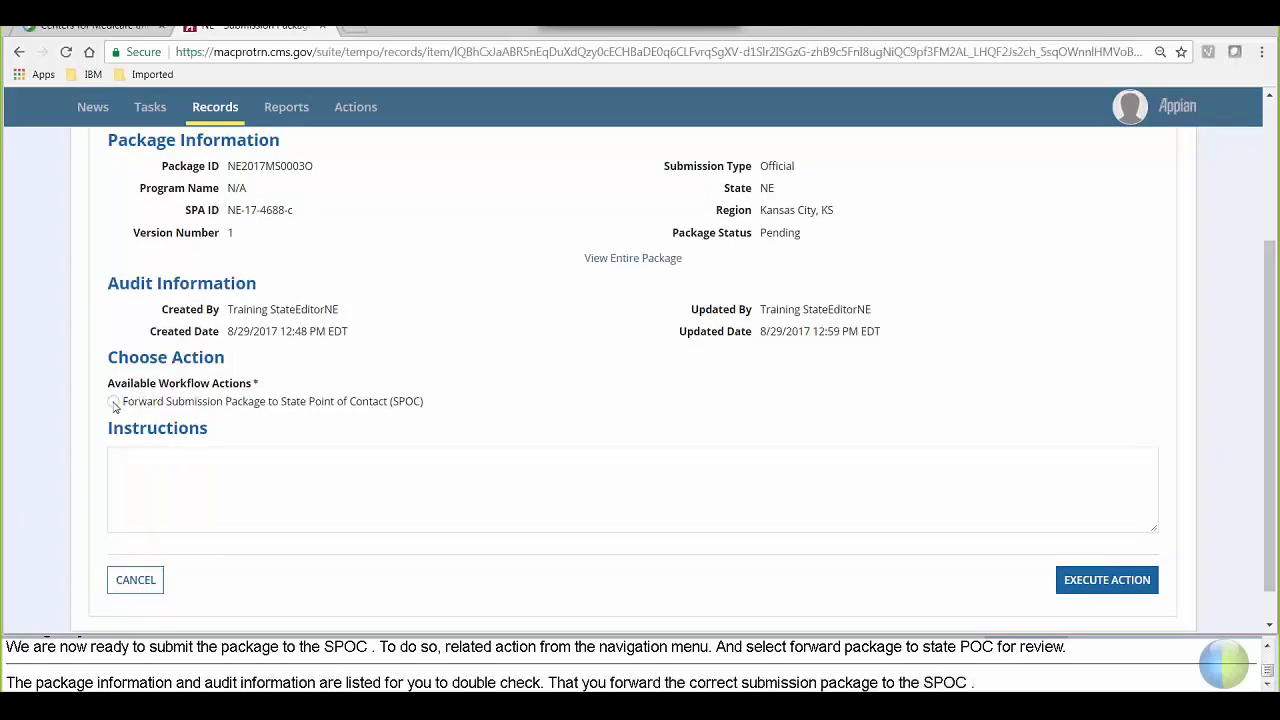
click(113, 402)
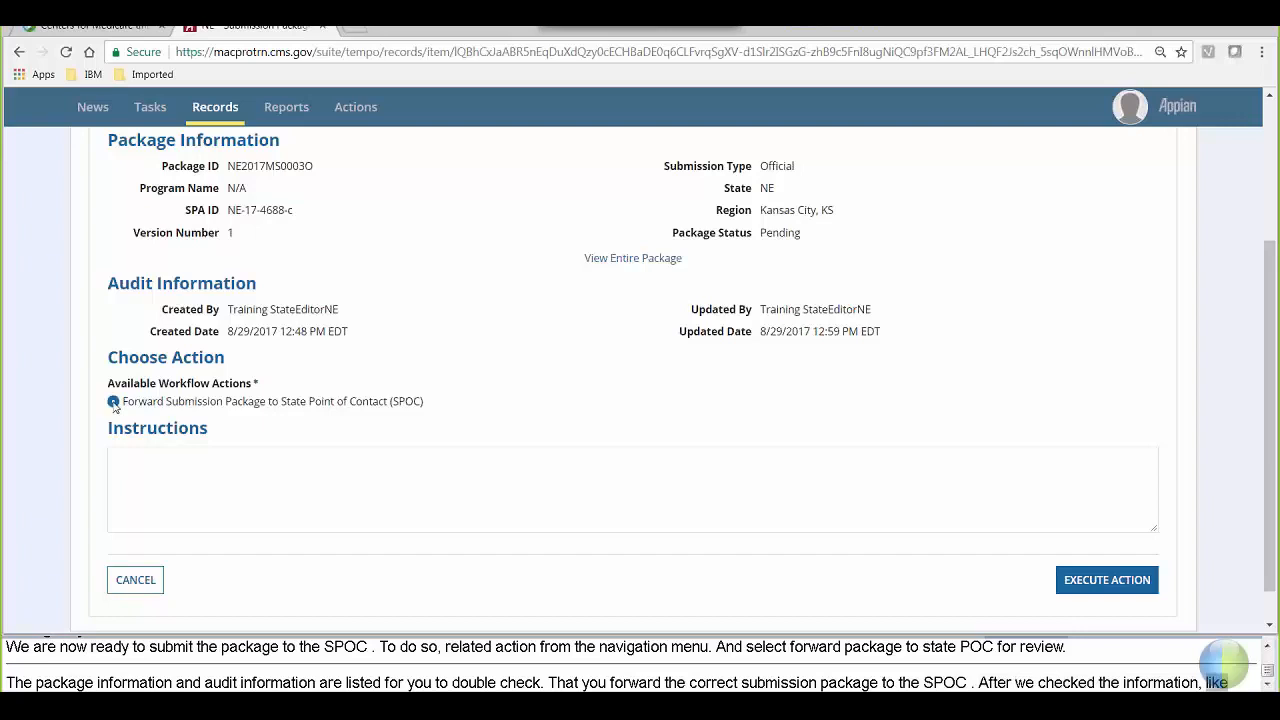
Add the instructions "Please review. Thanks!", then execute and confirm forwarding the package to the State Point of Contact
click(149, 478)
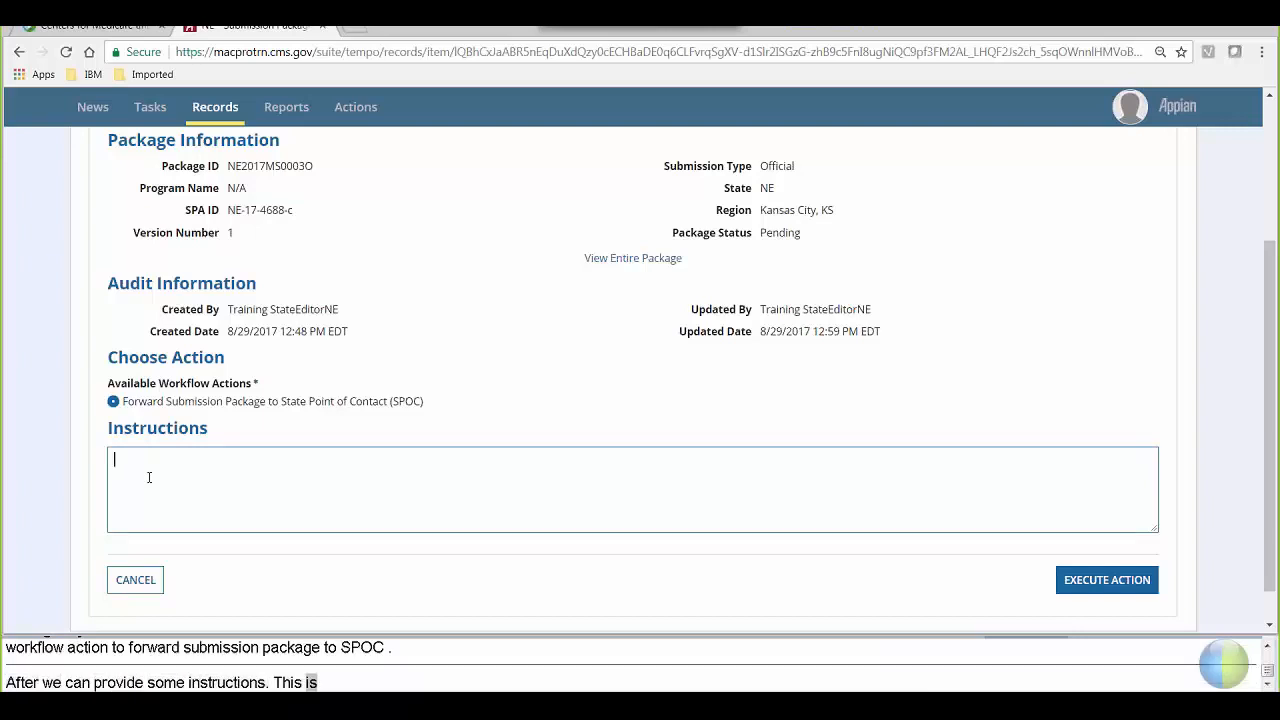
text(lease)
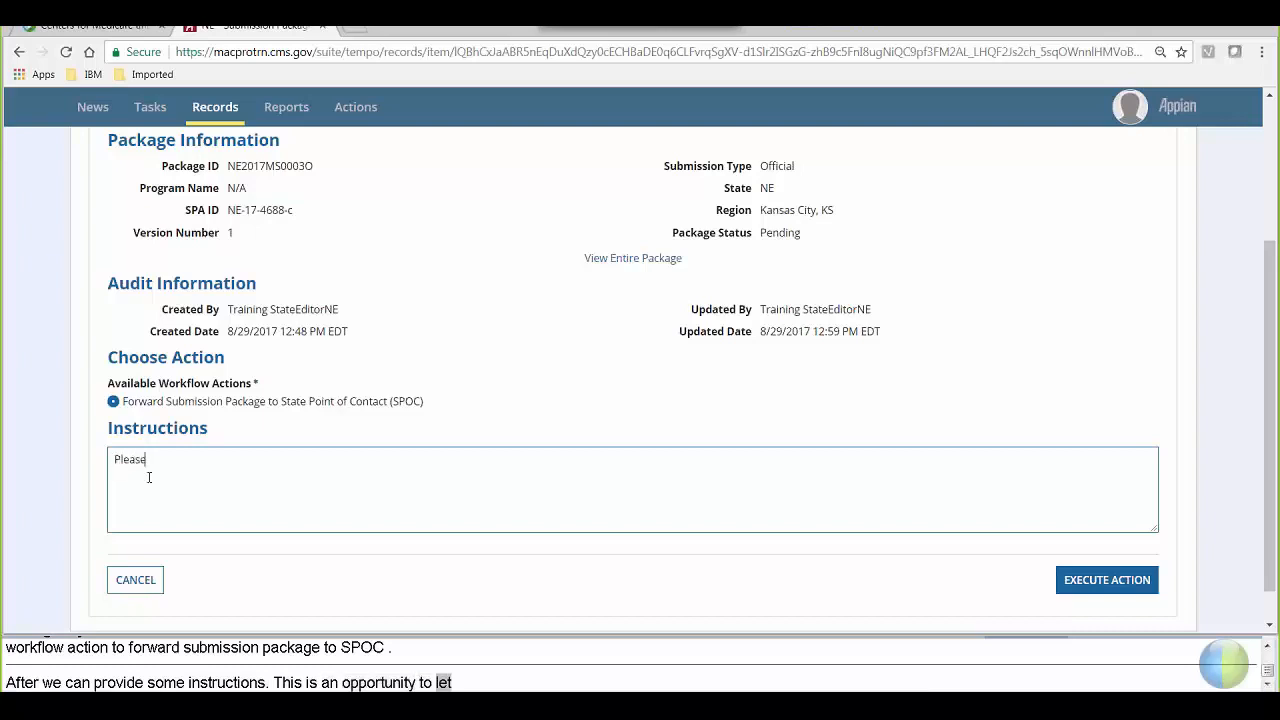
text( review.)
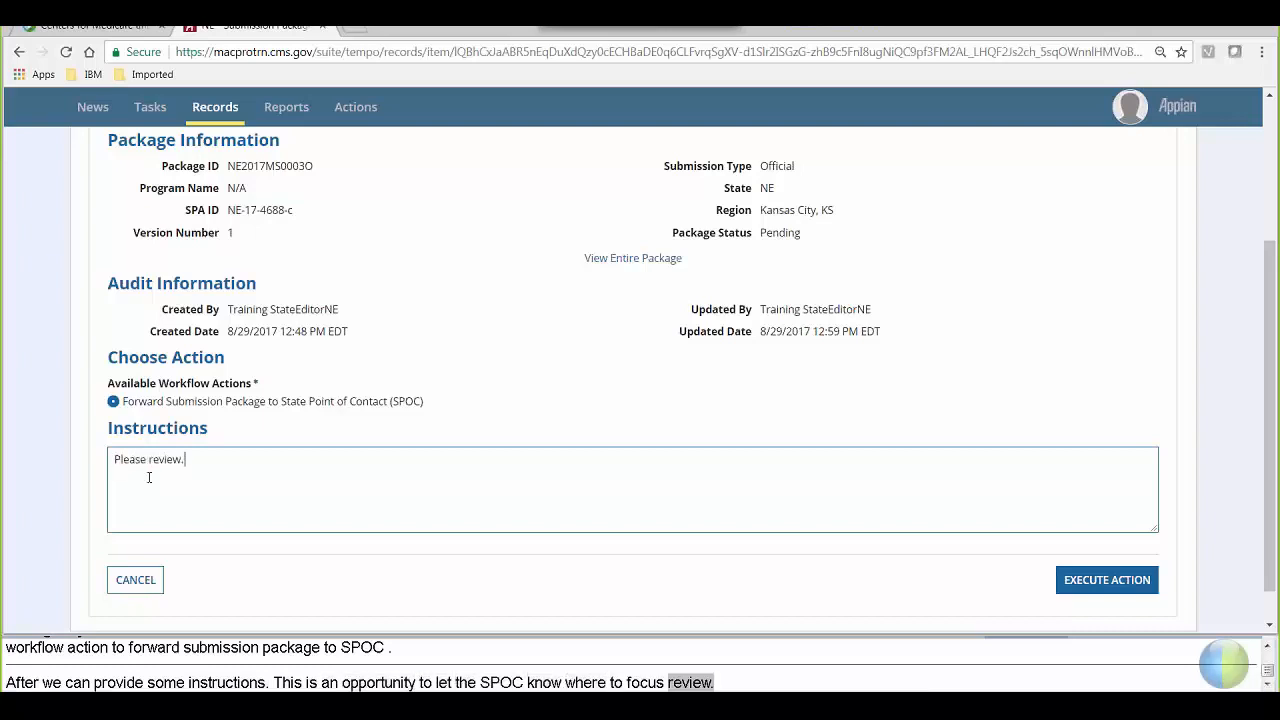
text(  Thanks!)
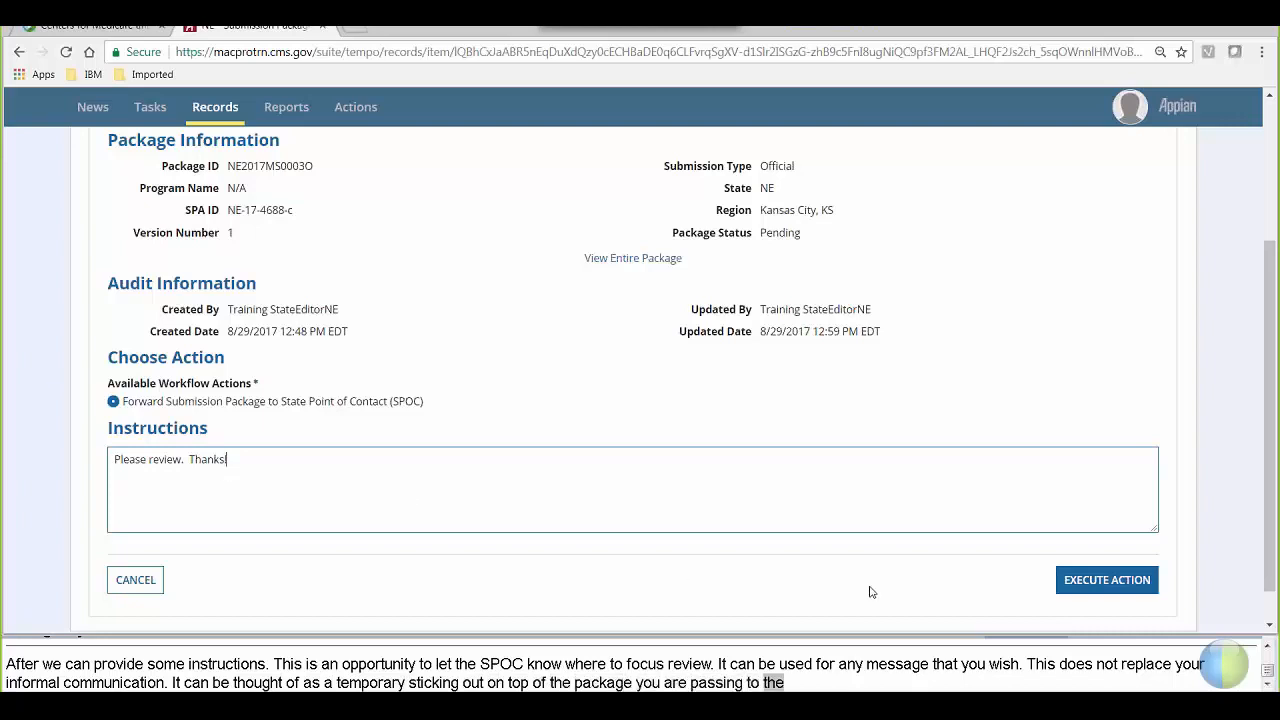
click(1092, 590)
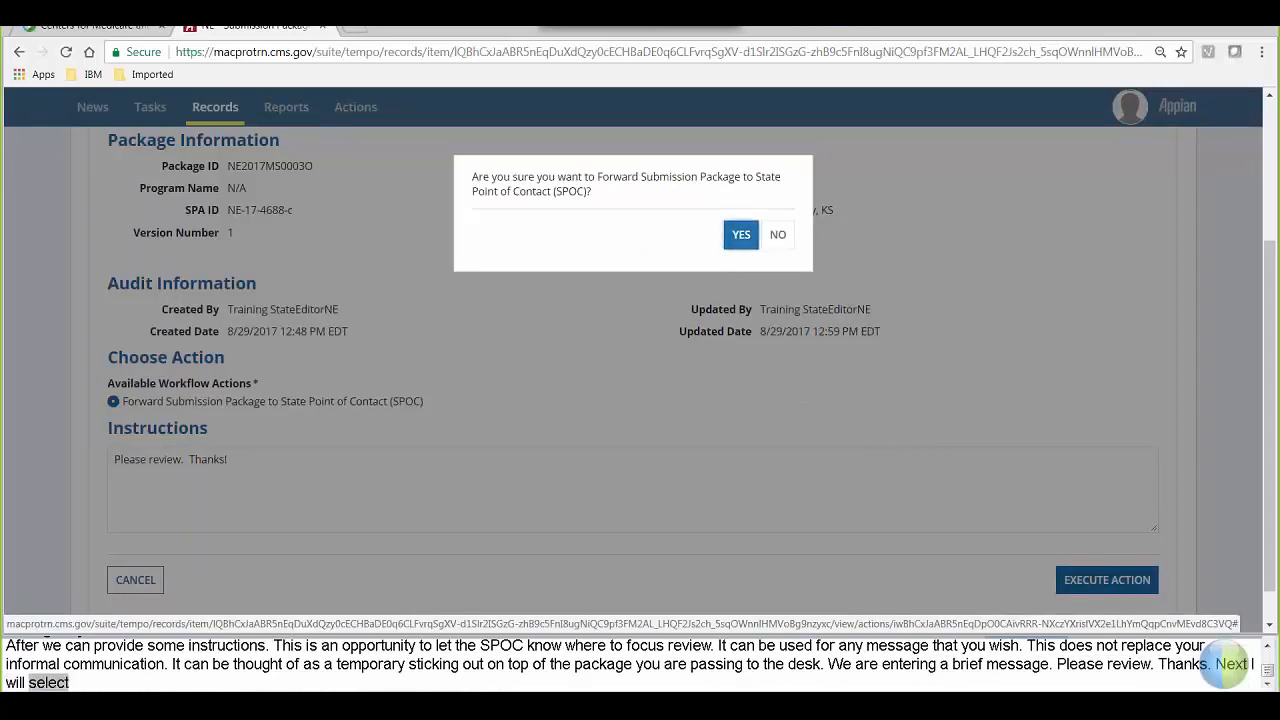
click(735, 236)
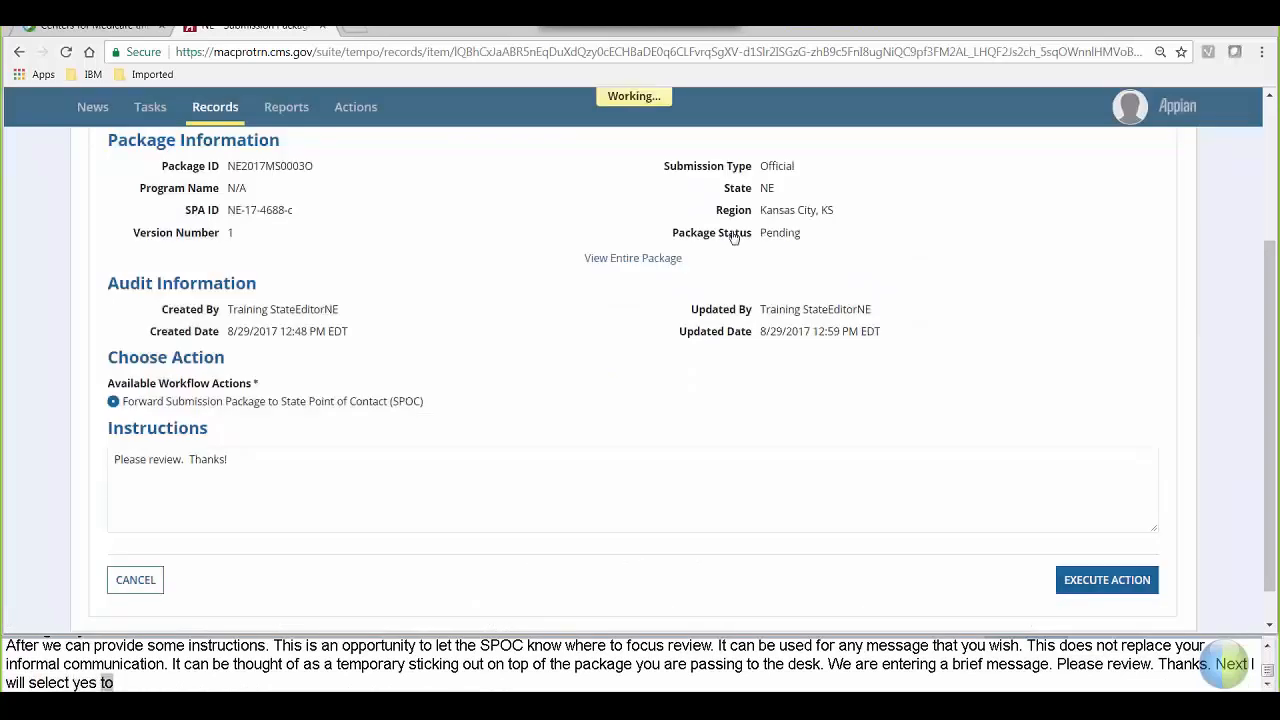